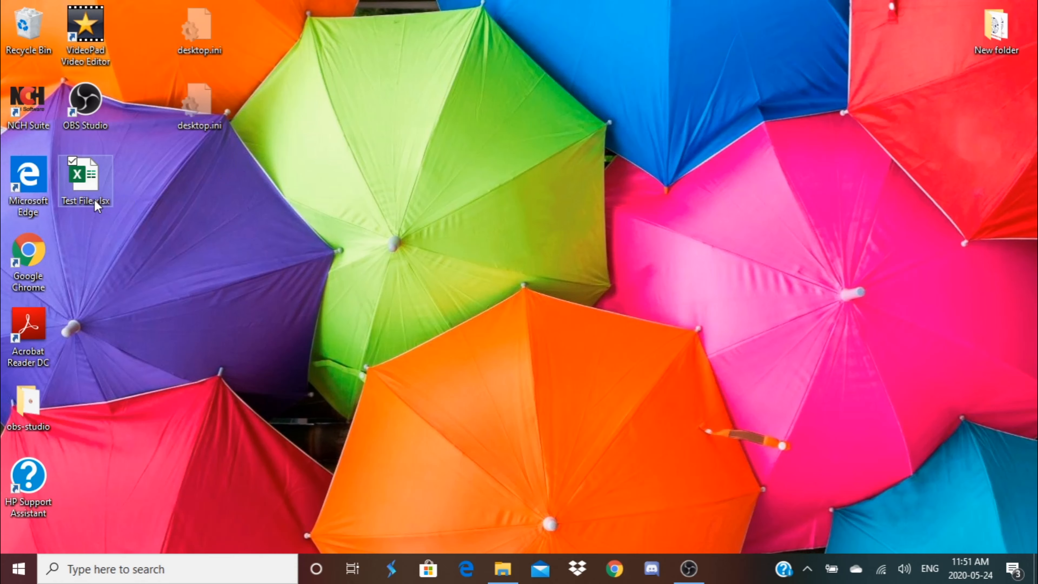
Step: Open the workbook Test File.xlsx from the desktop
double_click(97, 203)
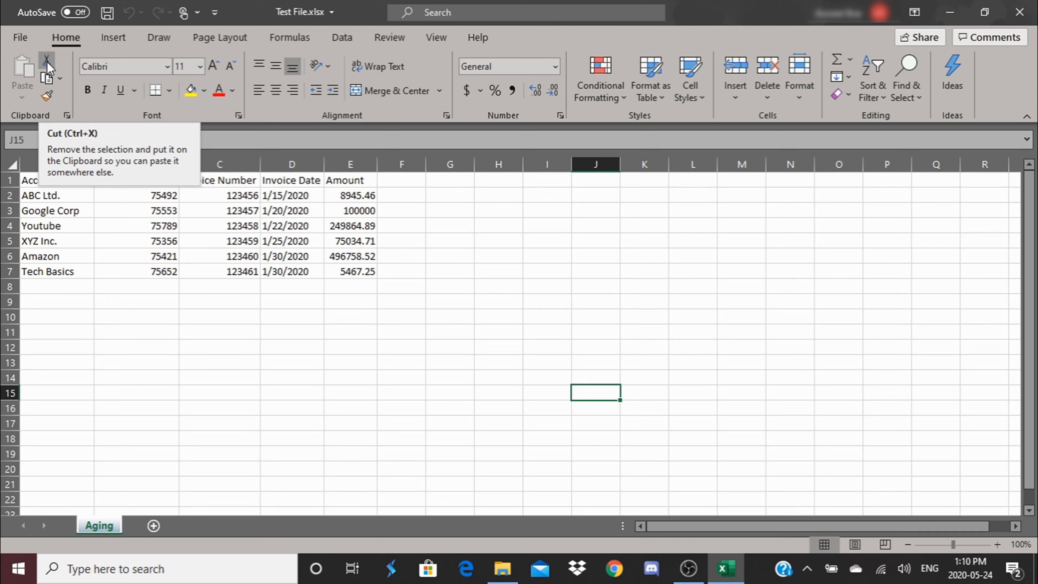
left_click(90, 359)
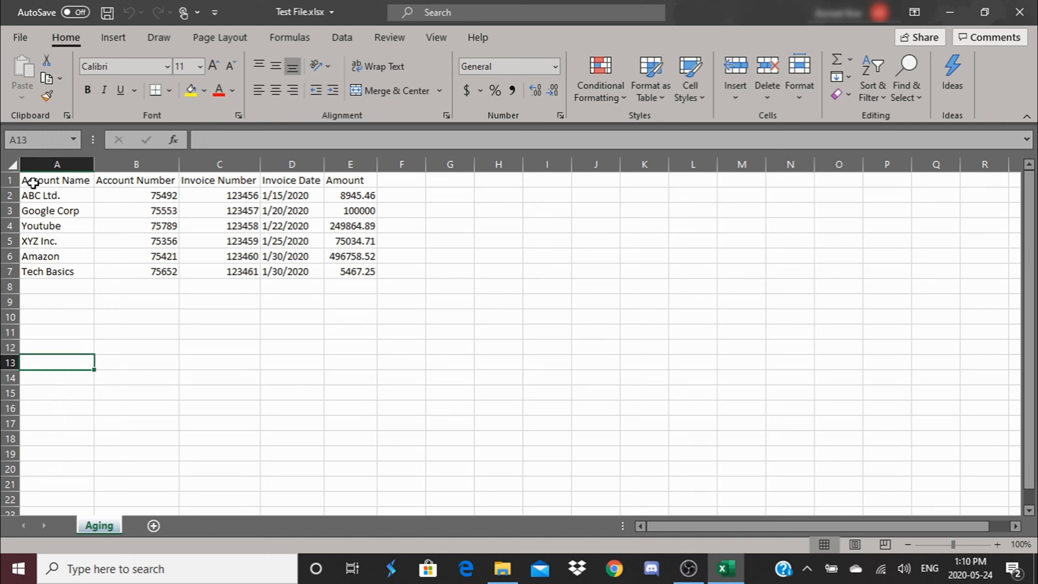
Step: Cut the header row A1:E1 and paste it into row 13, starting at cell A13
left_click_drag(32, 183, 332, 189)
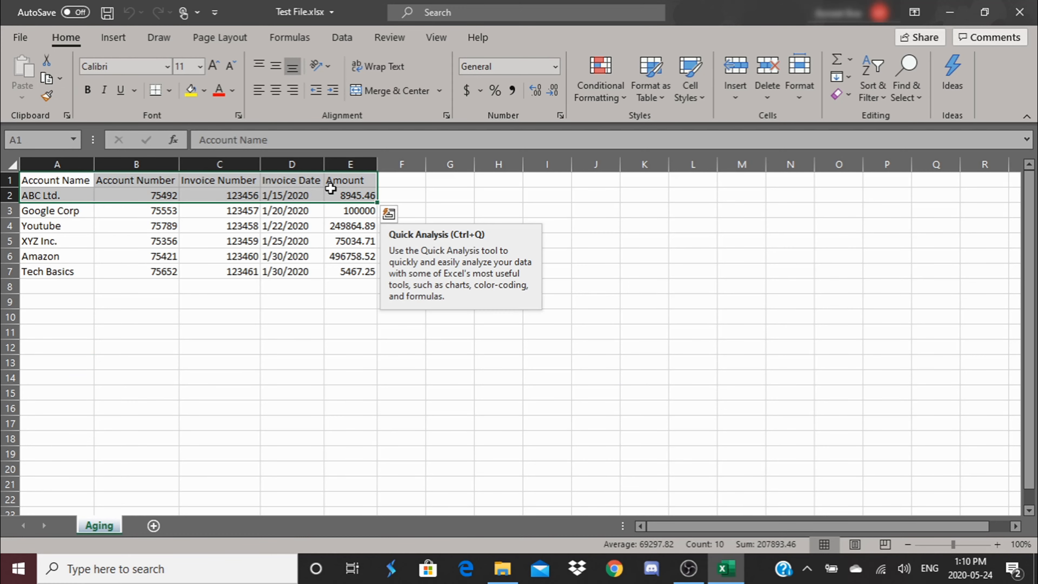
left_click(60, 198)
left_click_drag(55, 180, 345, 182)
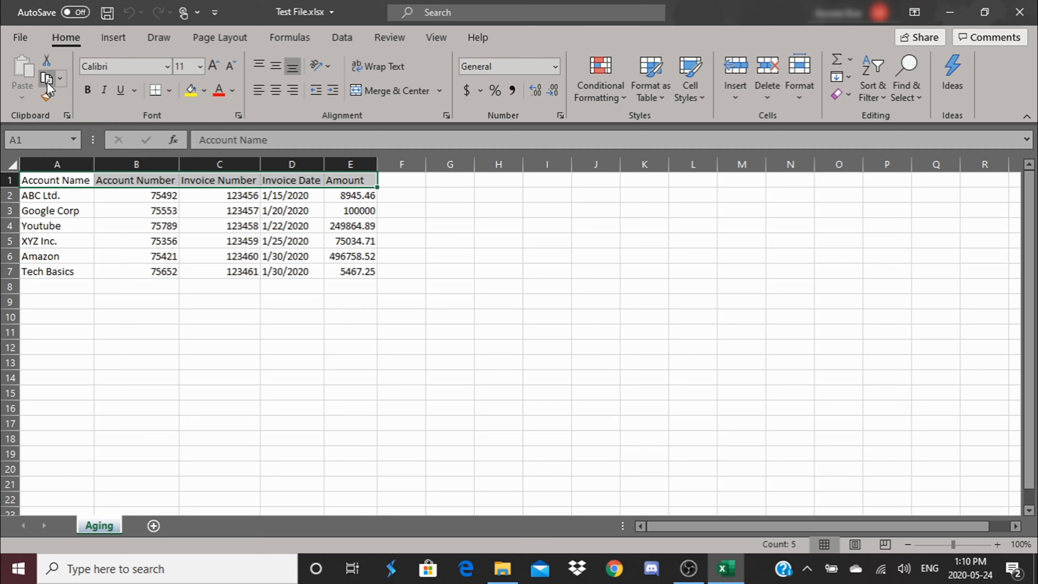
left_click(52, 63)
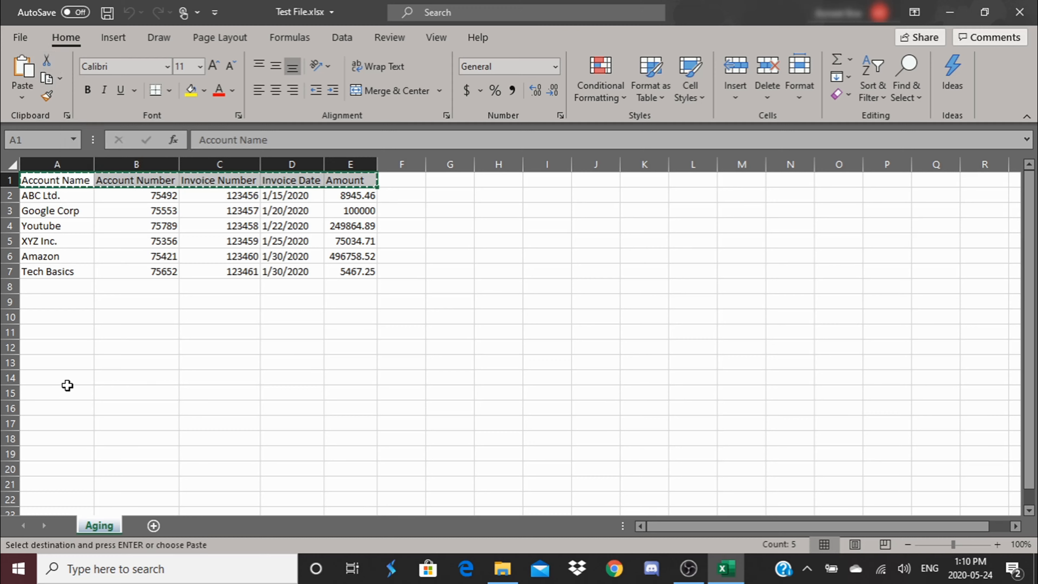
left_click(68, 361)
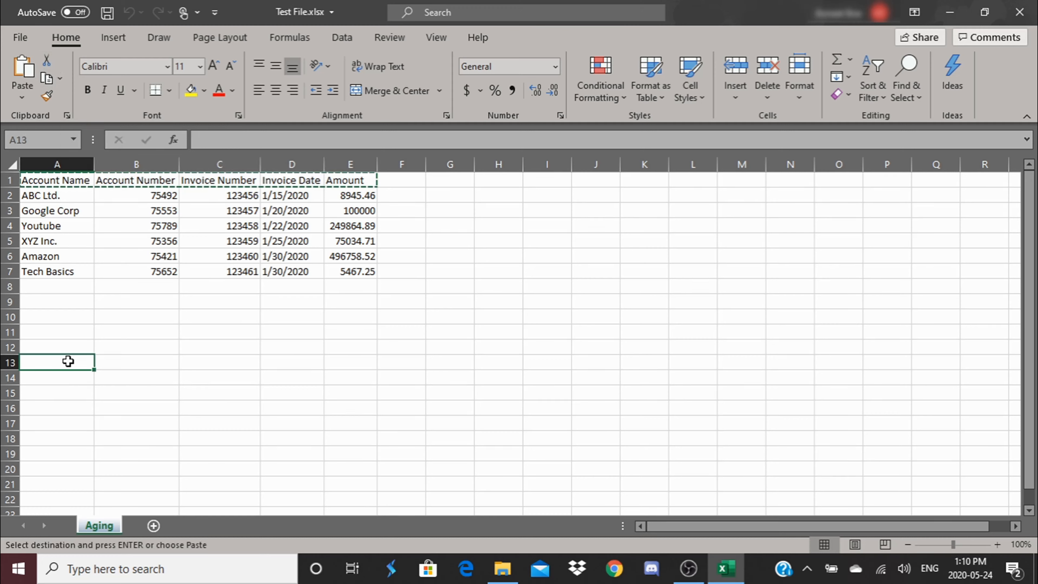
right_click(68, 361)
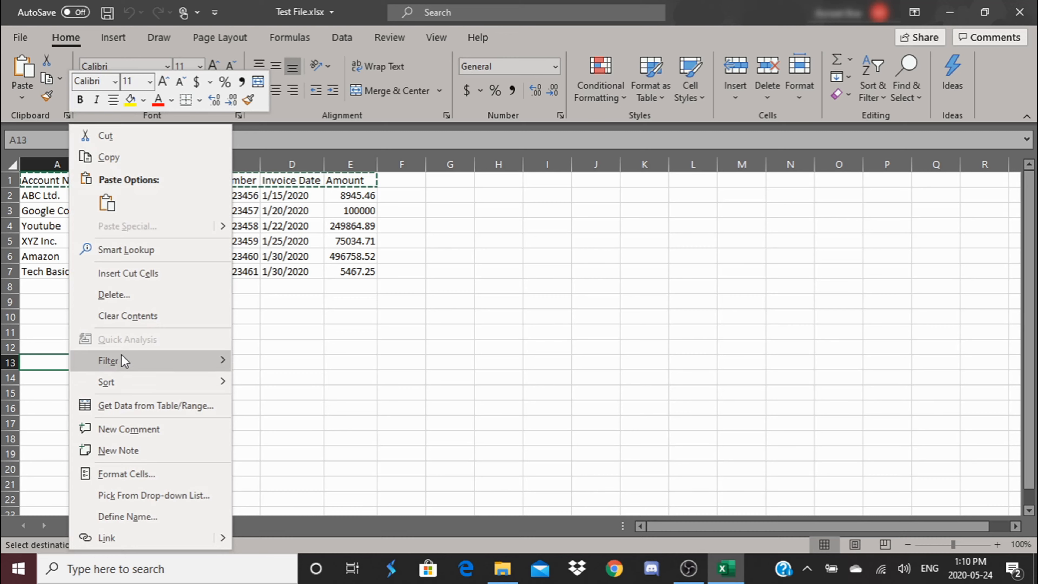
left_click(109, 205)
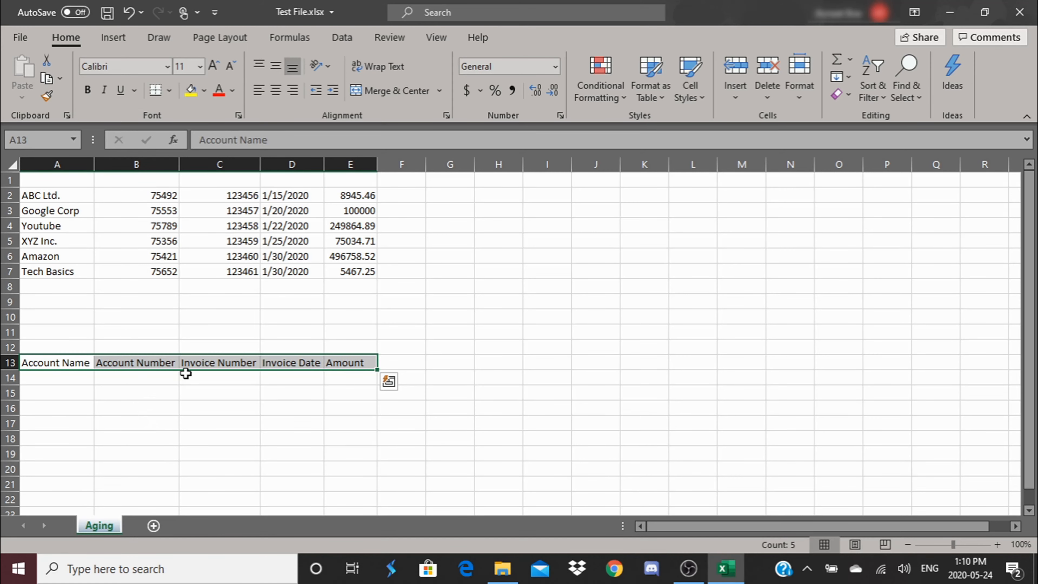
Step: Undo the paste of the cut headers and cancel the pending cut selection
left_click(129, 16)
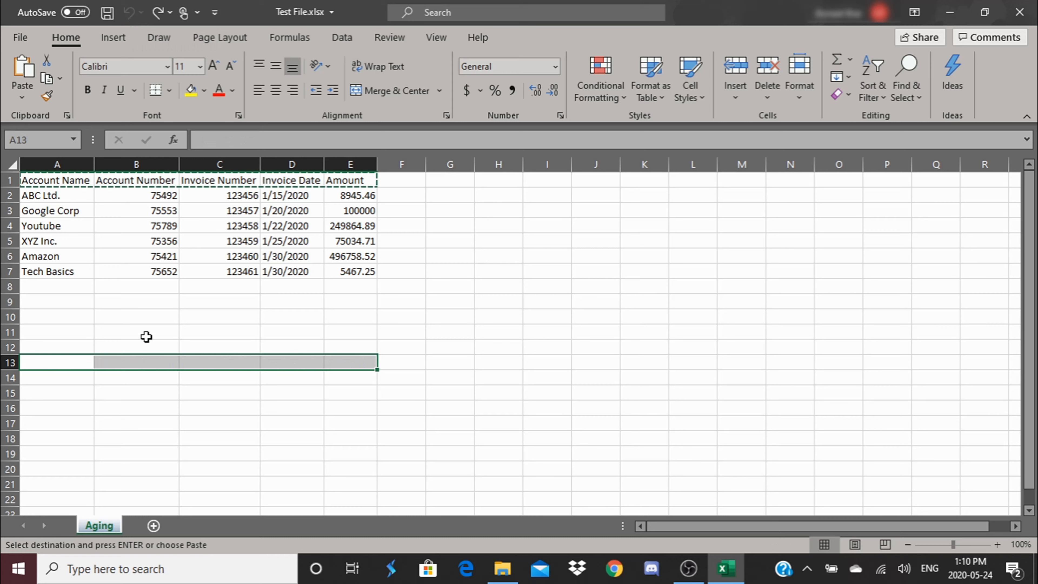
left_click(146, 316)
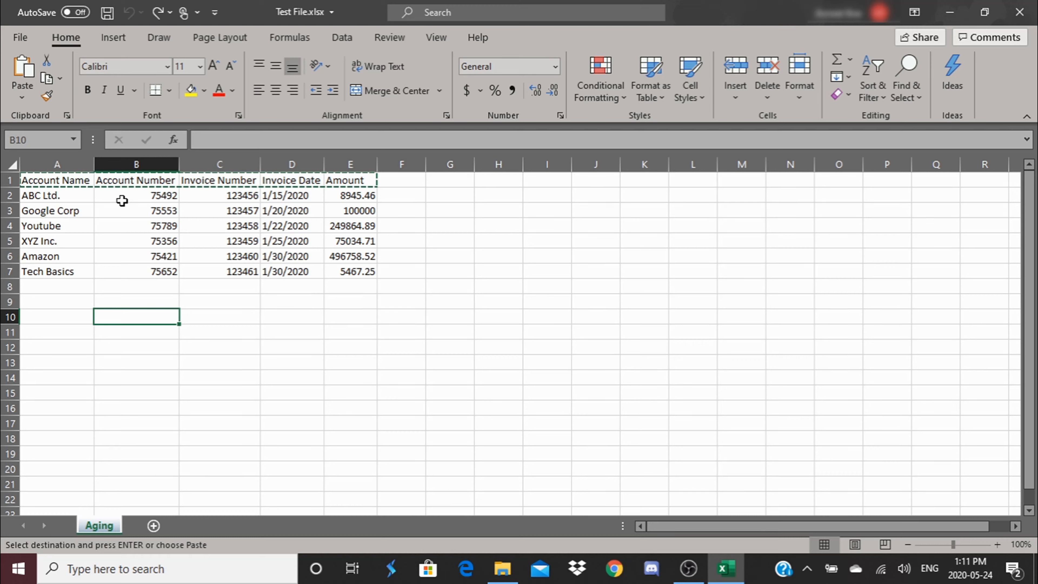
key("Escape")
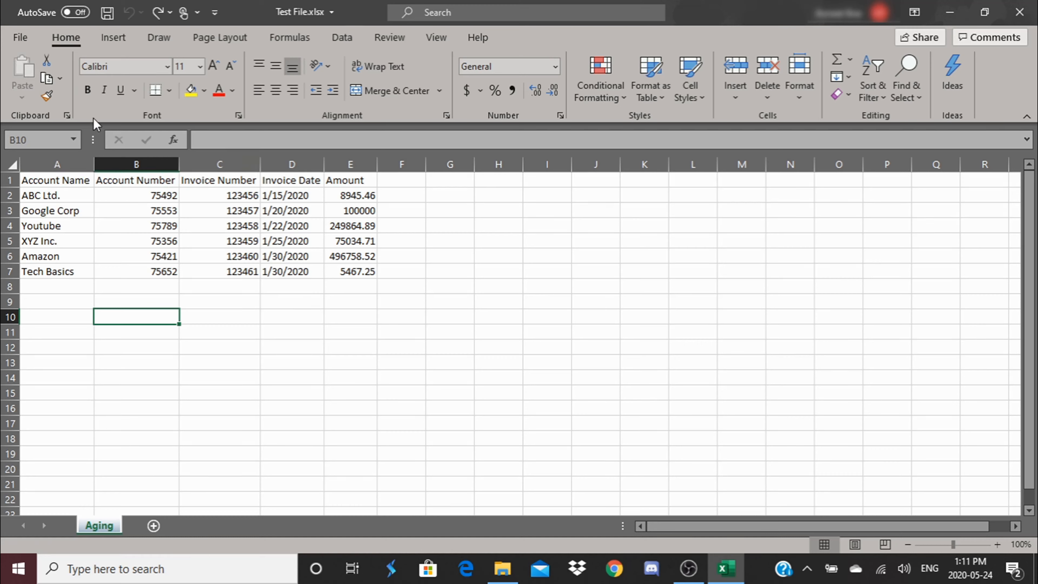
Step: Copy the header row A1:E1 and paste the copy into row 13, starting at cell A13
left_click_drag(53, 185, 349, 186)
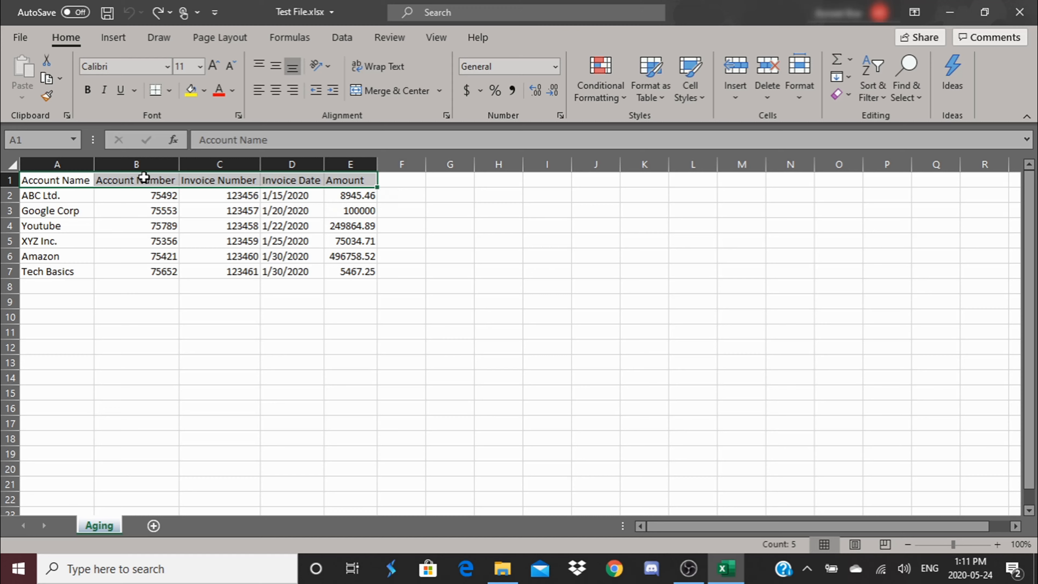
left_click(45, 77)
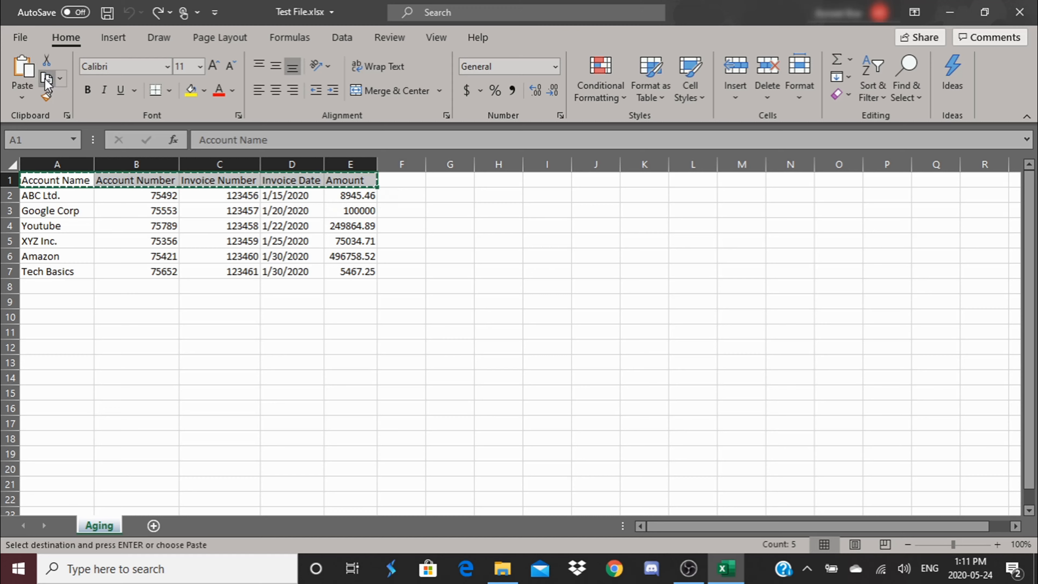
left_click(57, 361)
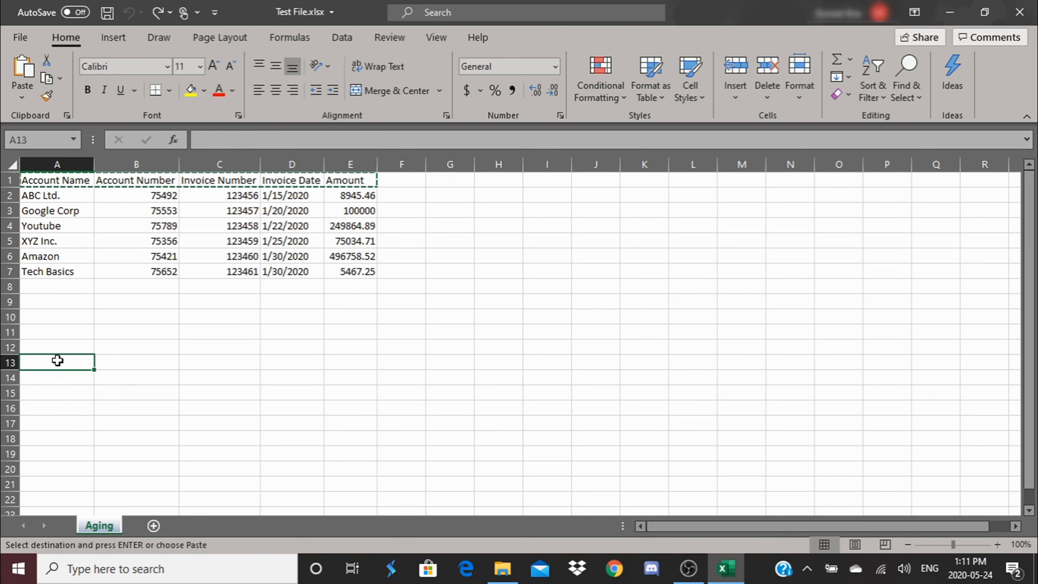
right_click(58, 360)
left_click(94, 205)
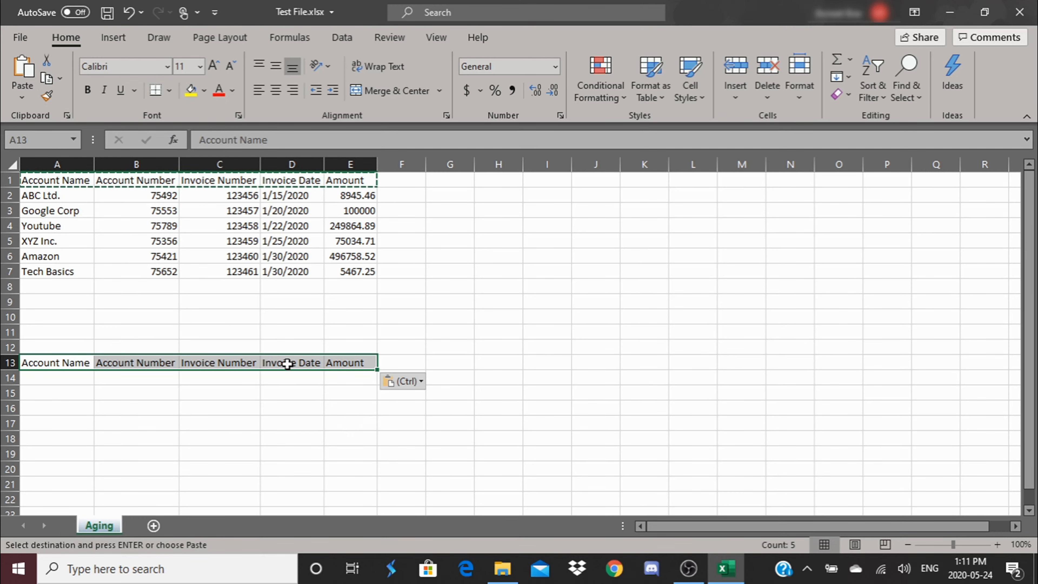
Step: Undo the paste of the copied headers and clear the copy selection
left_click(128, 12)
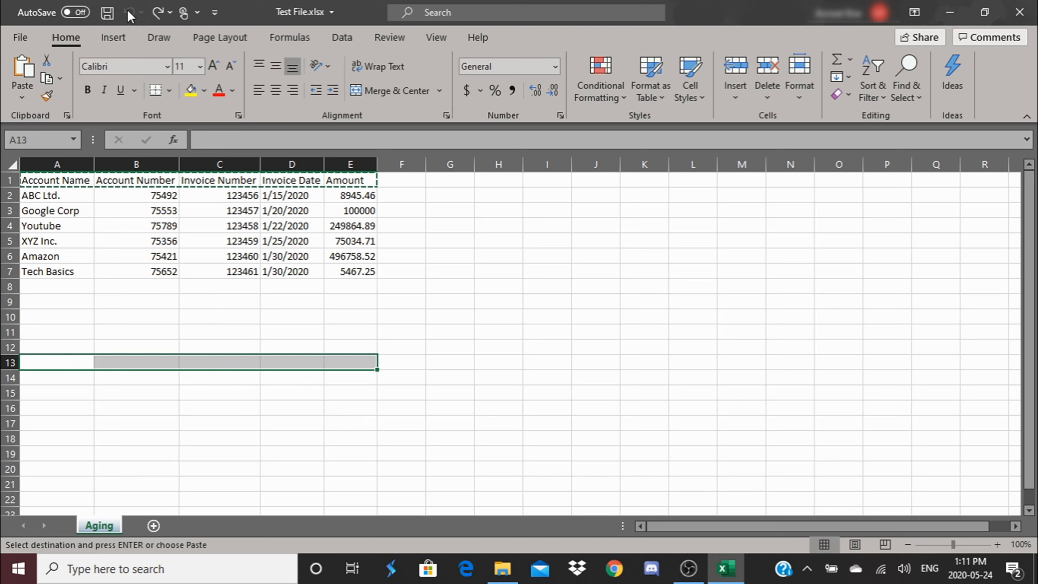
left_click(223, 327)
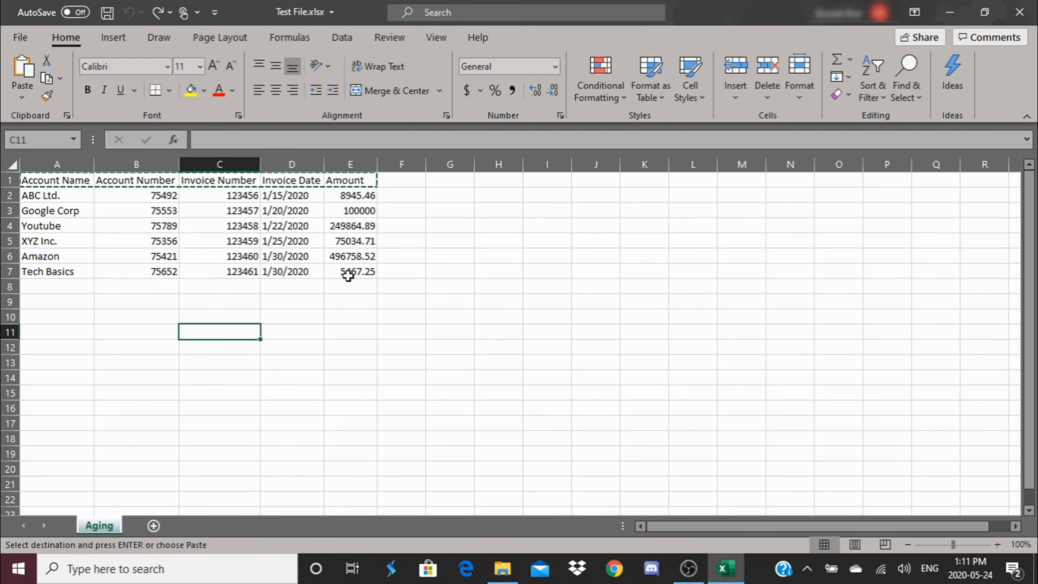
key("Escape")
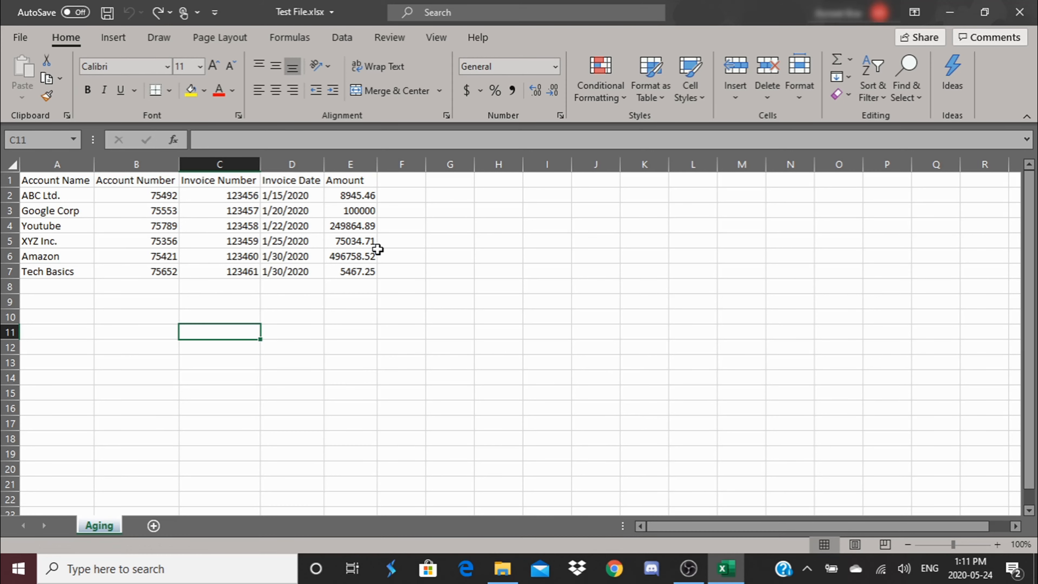
left_click(384, 331)
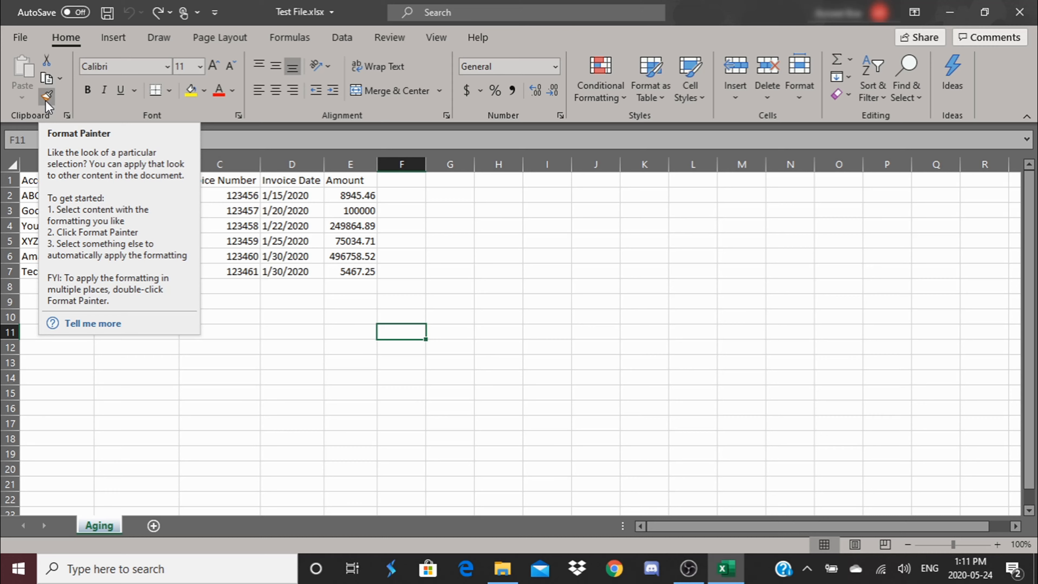
left_click(374, 346)
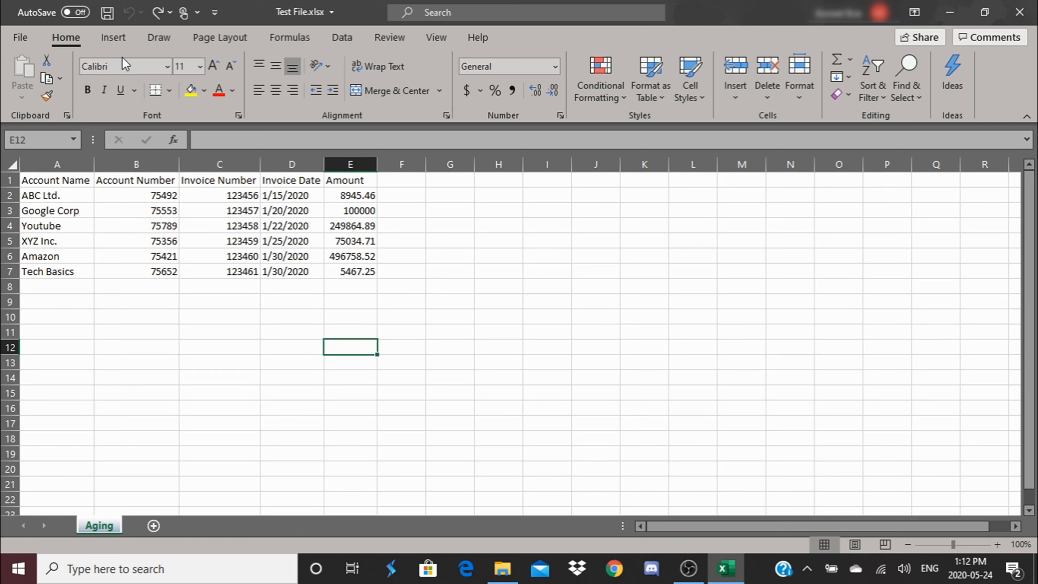
left_click(174, 330)
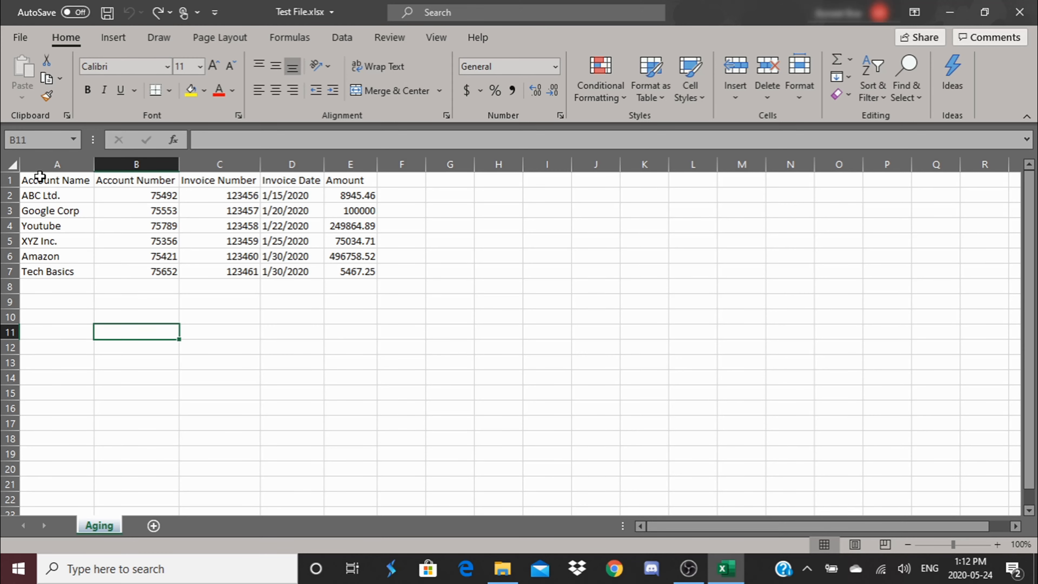
Step: Format the header cells A1:E1 as bold, italic and underlined
left_click_drag(36, 180, 343, 177)
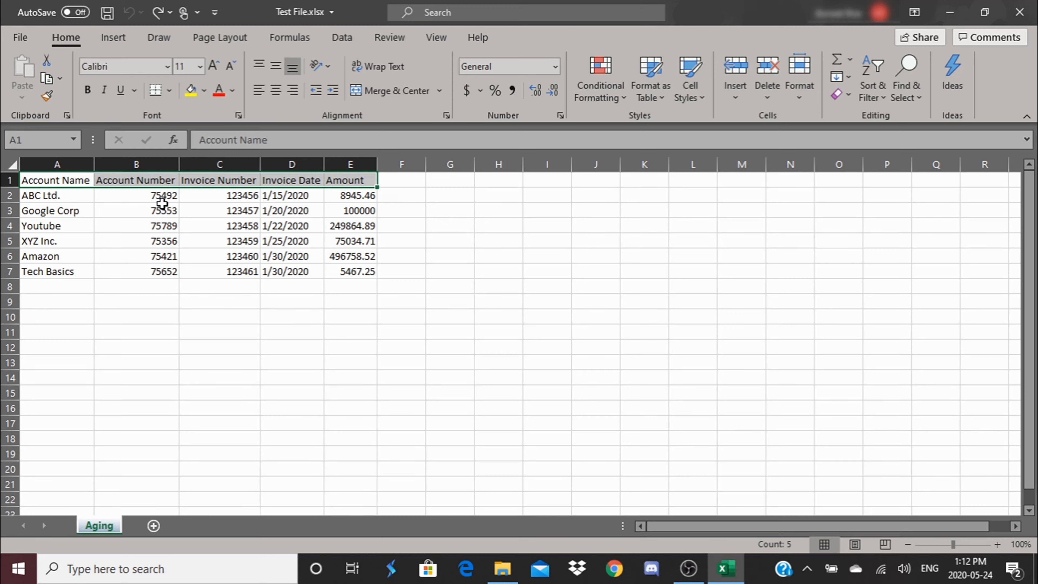
left_click(88, 93)
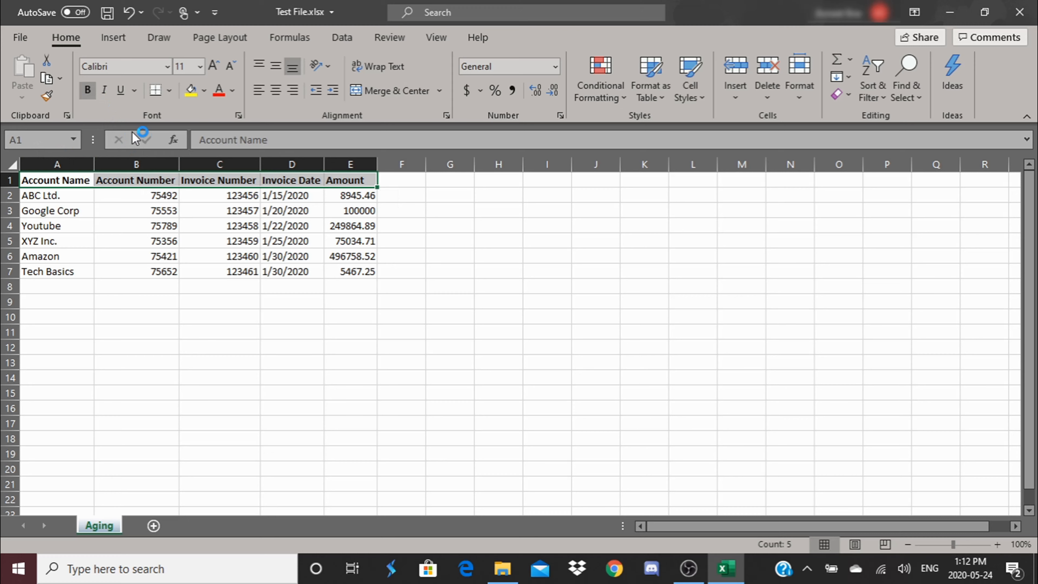
left_click(122, 90)
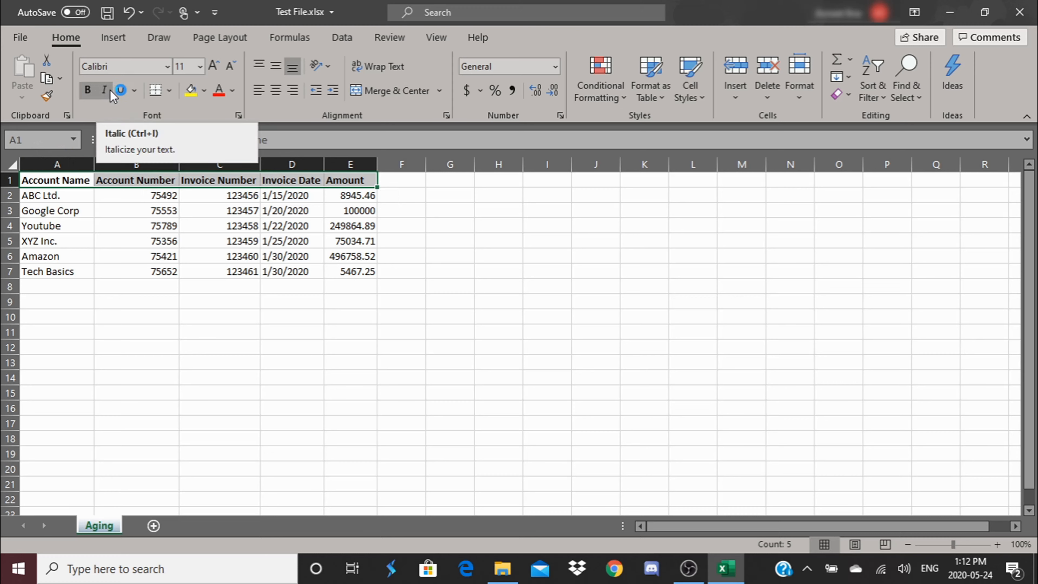
left_click(106, 90)
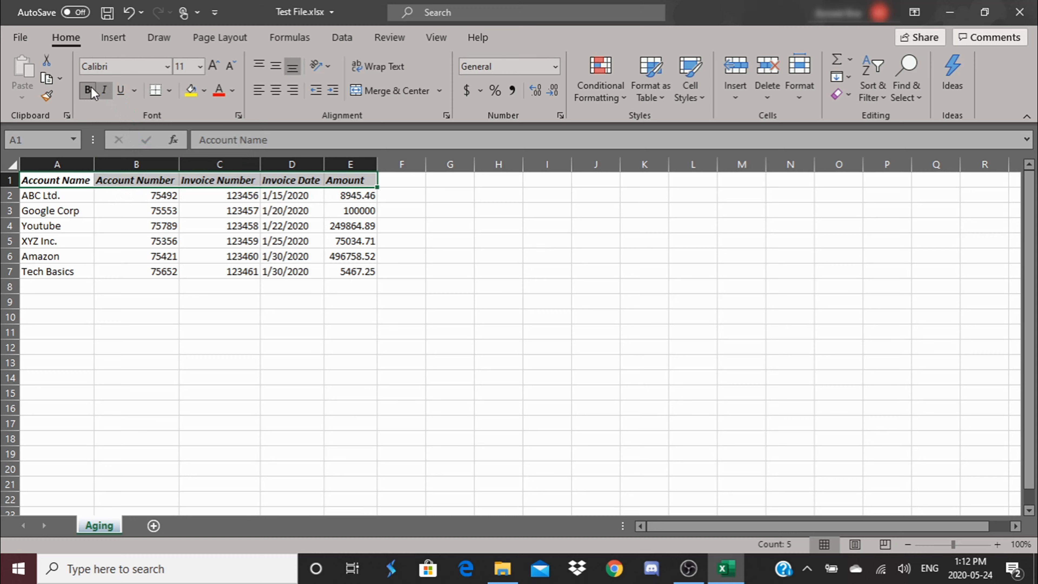
left_click(120, 90)
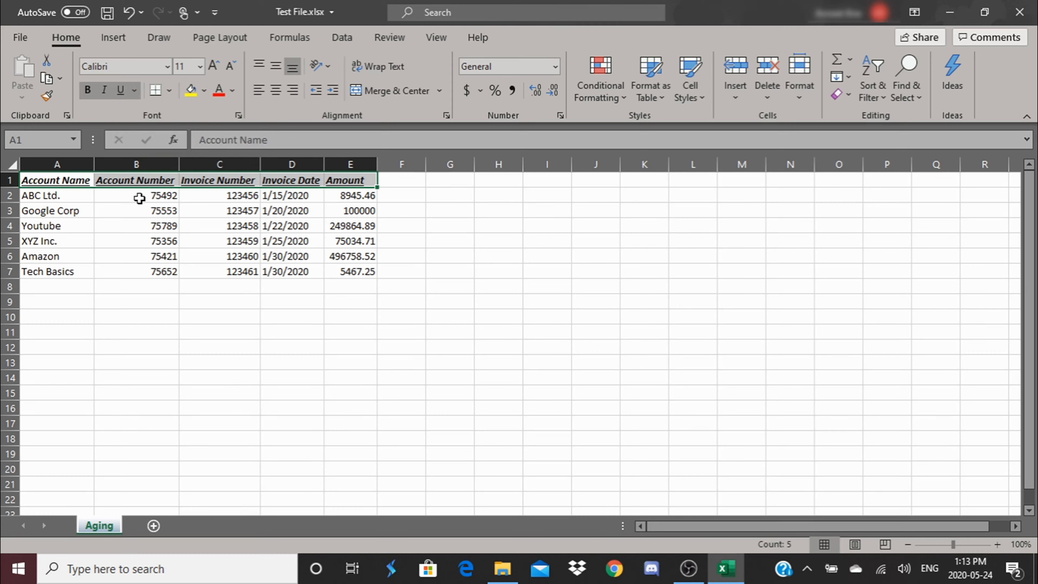
left_click(485, 261)
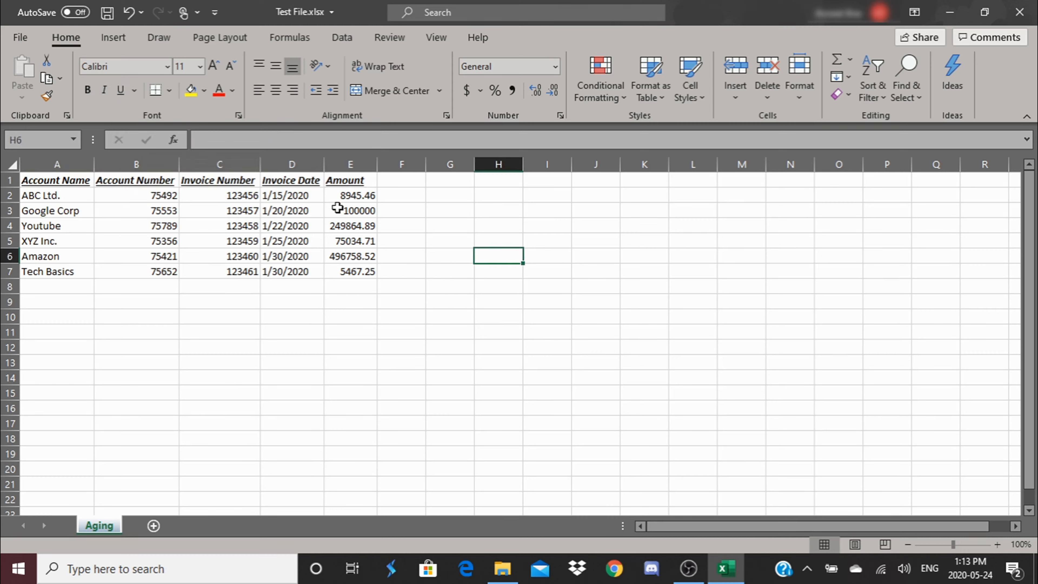
Step: Remove the underline and italic formatting from the header cells A1:E1, keeping them bold
left_click_drag(51, 183, 349, 184)
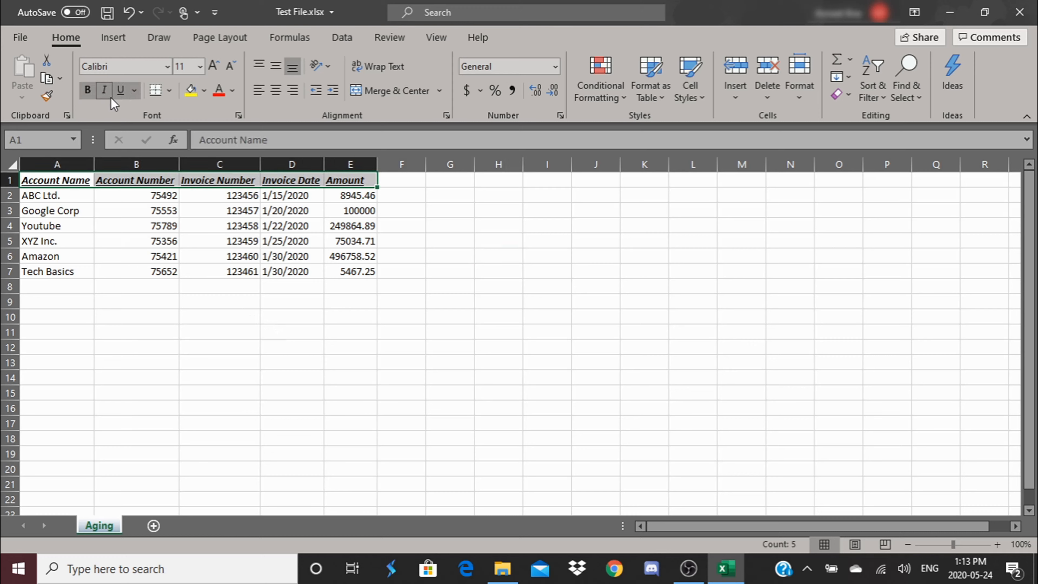
left_click(120, 90)
left_click(105, 90)
left_click(148, 310)
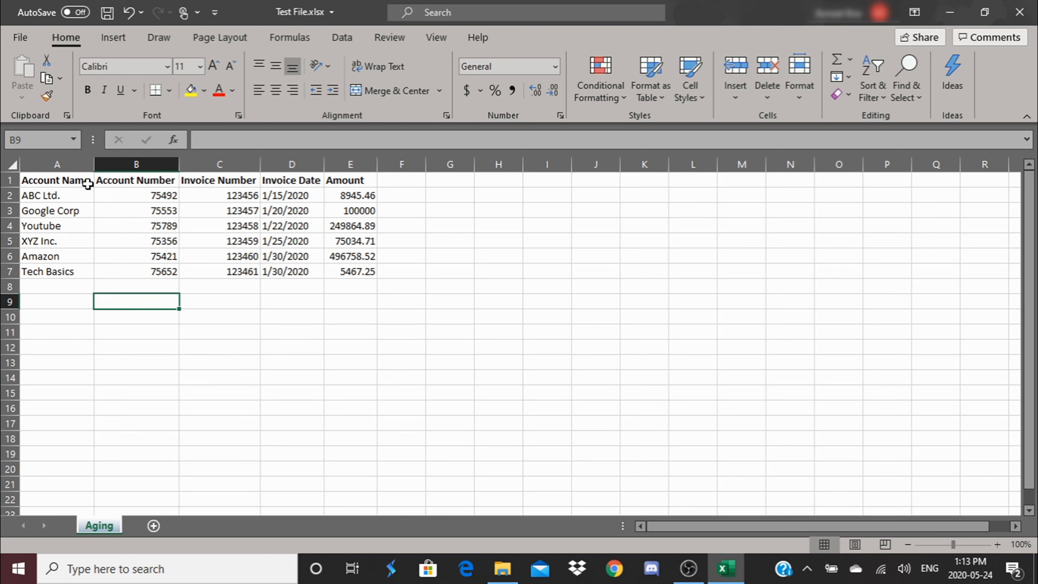
Step: Apply All Borders to the whole data table, A1:E7
left_click_drag(33, 180, 370, 269)
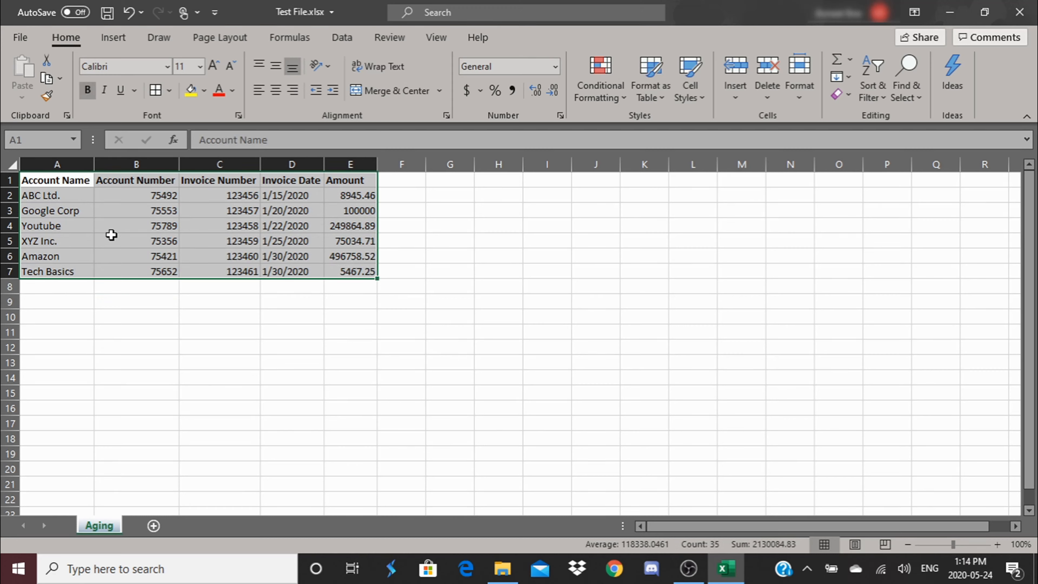
left_click(170, 91)
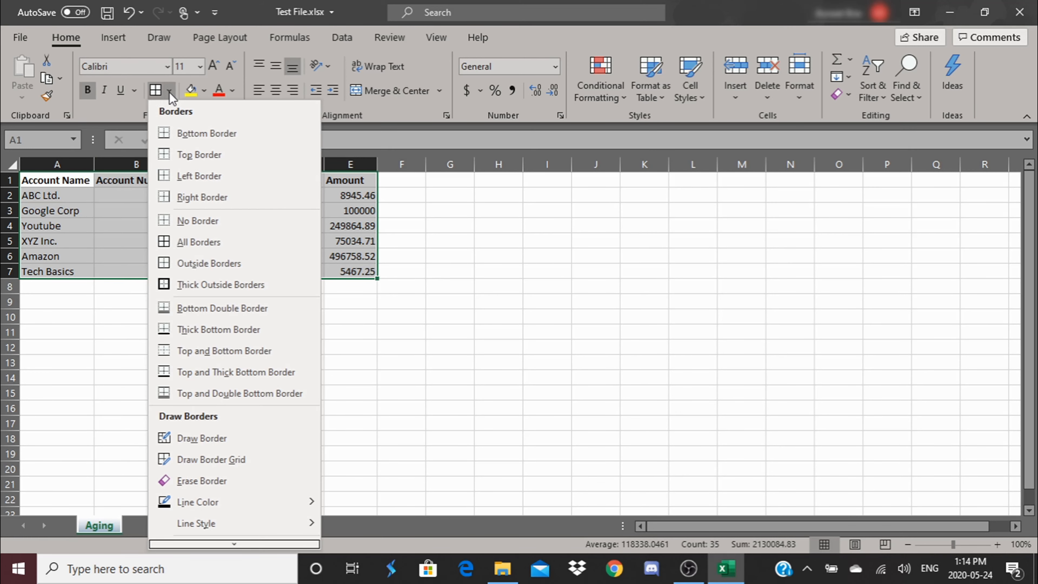
left_click(197, 243)
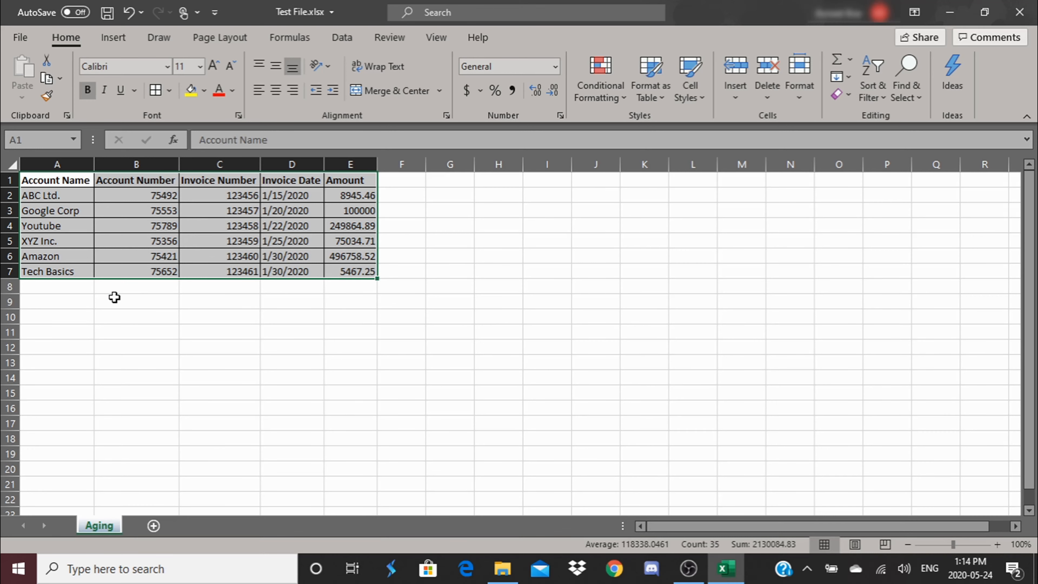
left_click(115, 297)
Step: Add Thick Outside Borders around the data table A1:E7
left_click_drag(46, 181, 354, 271)
left_click(169, 91)
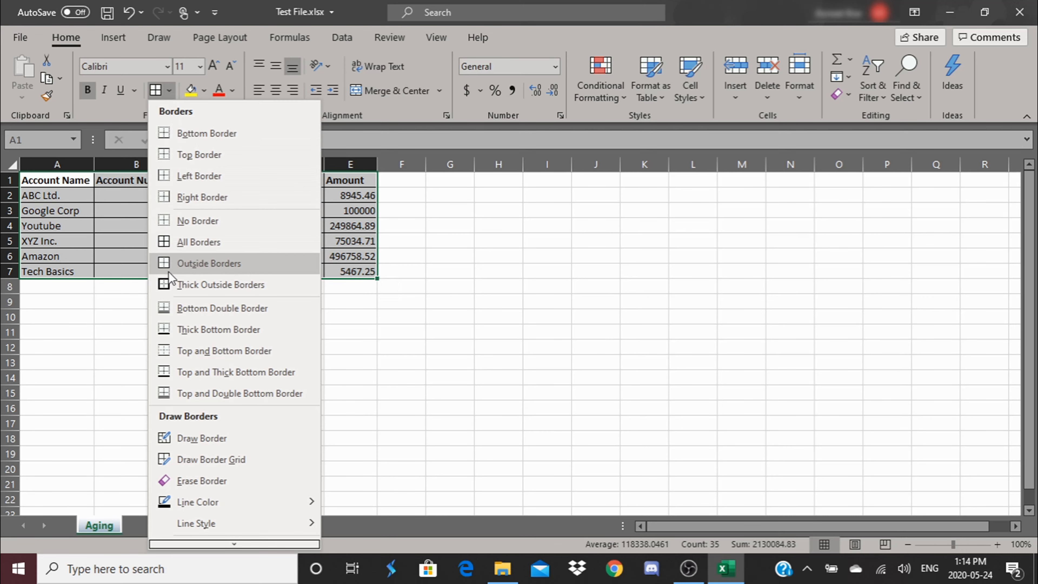
left_click(175, 285)
left_click(214, 292)
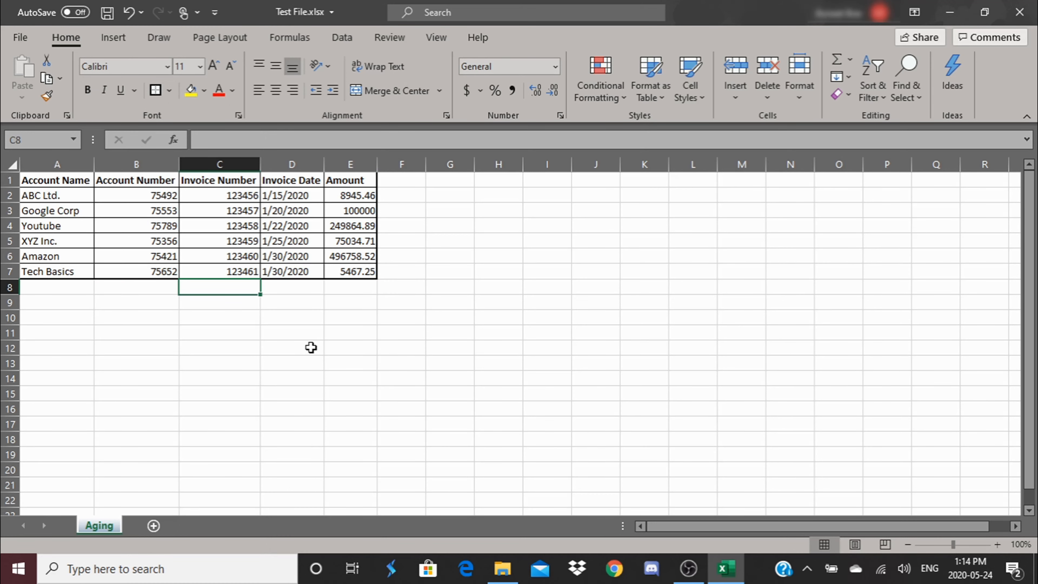
left_click(449, 302)
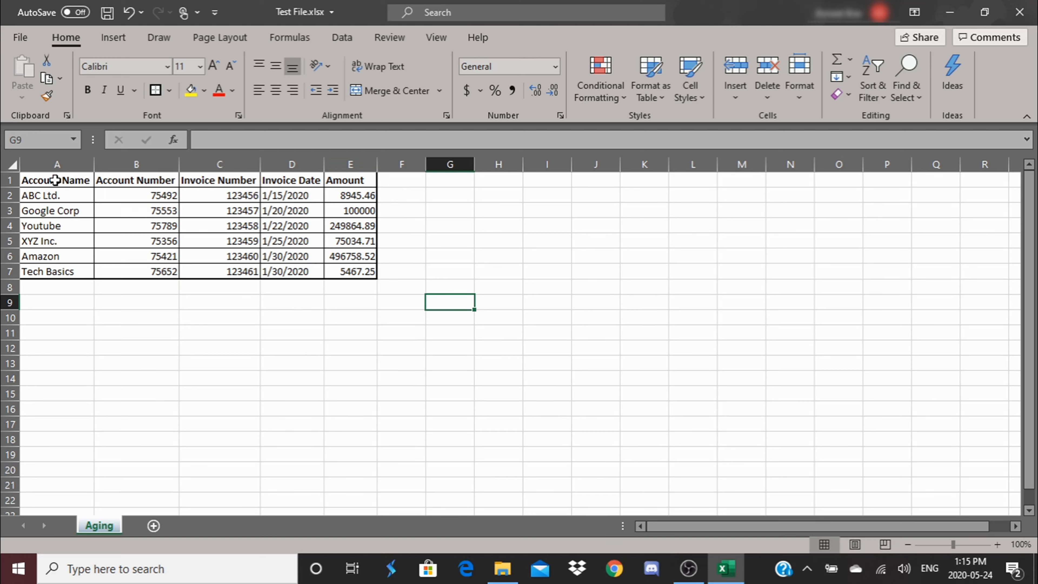
Step: Fill the header cells A1:E1 with a light orange background color
left_click_drag(40, 179, 346, 182)
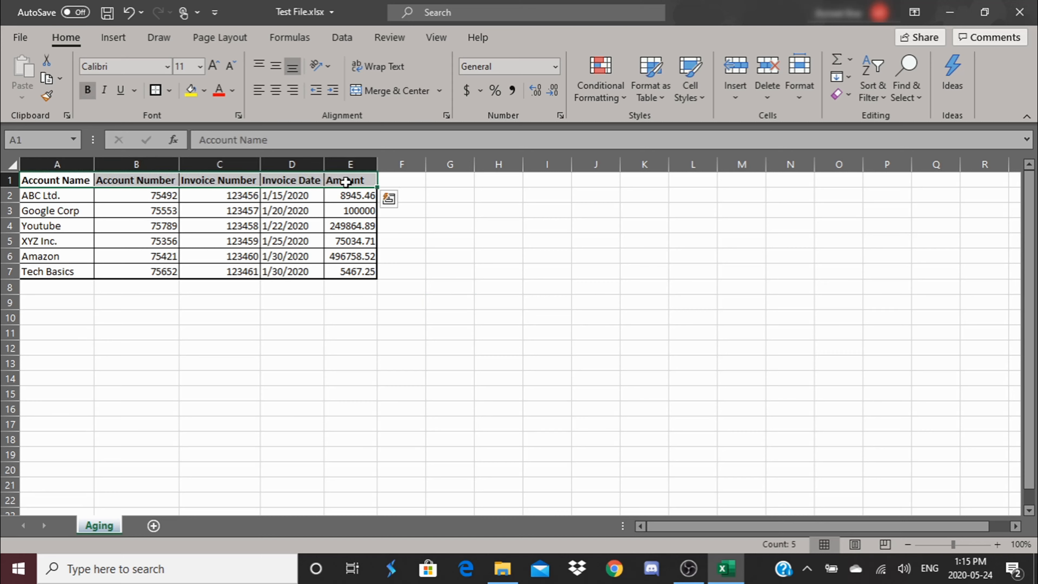
left_click(205, 93)
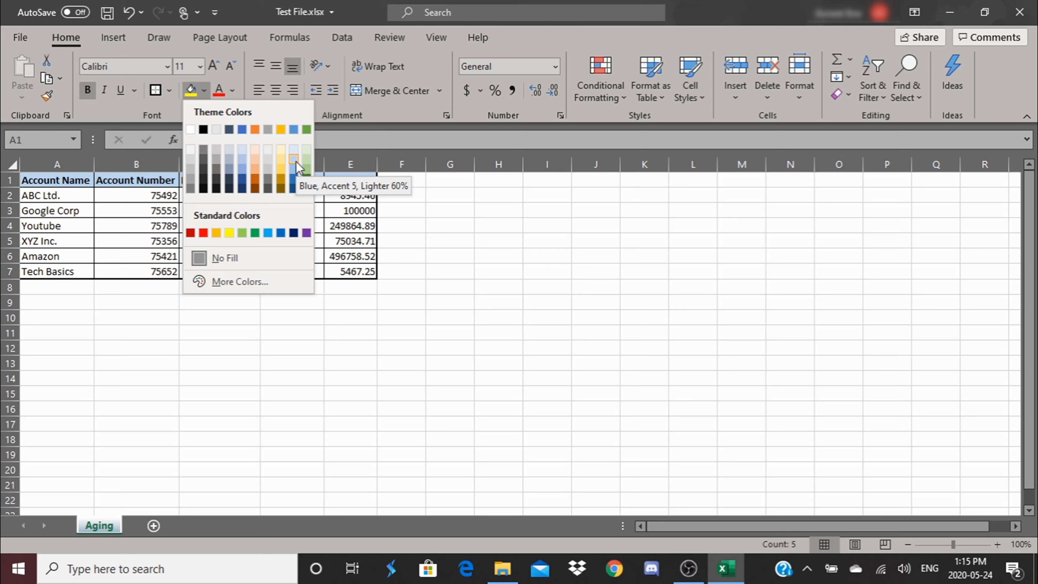
left_click(256, 163)
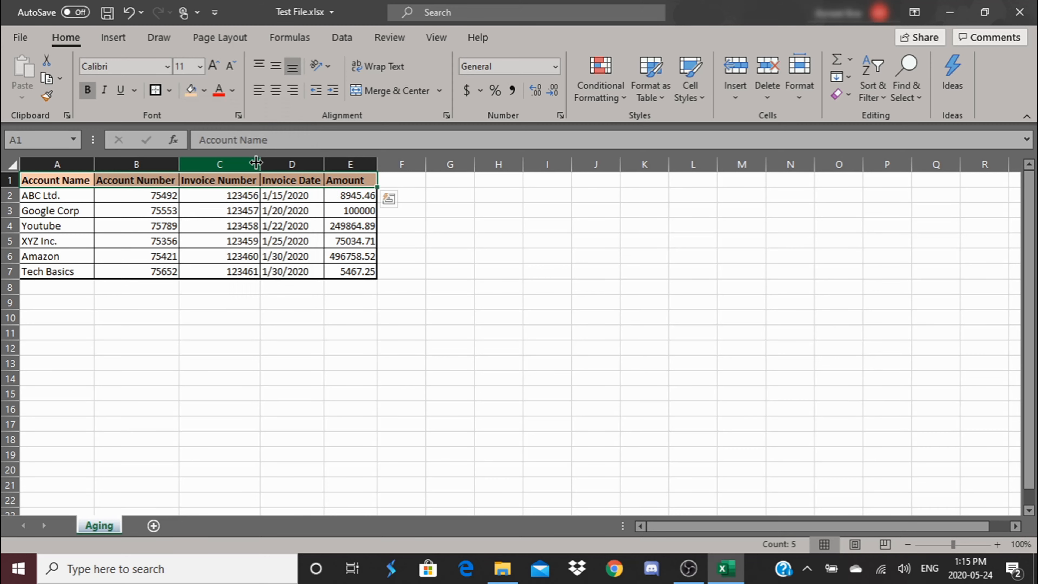
left_click(339, 226)
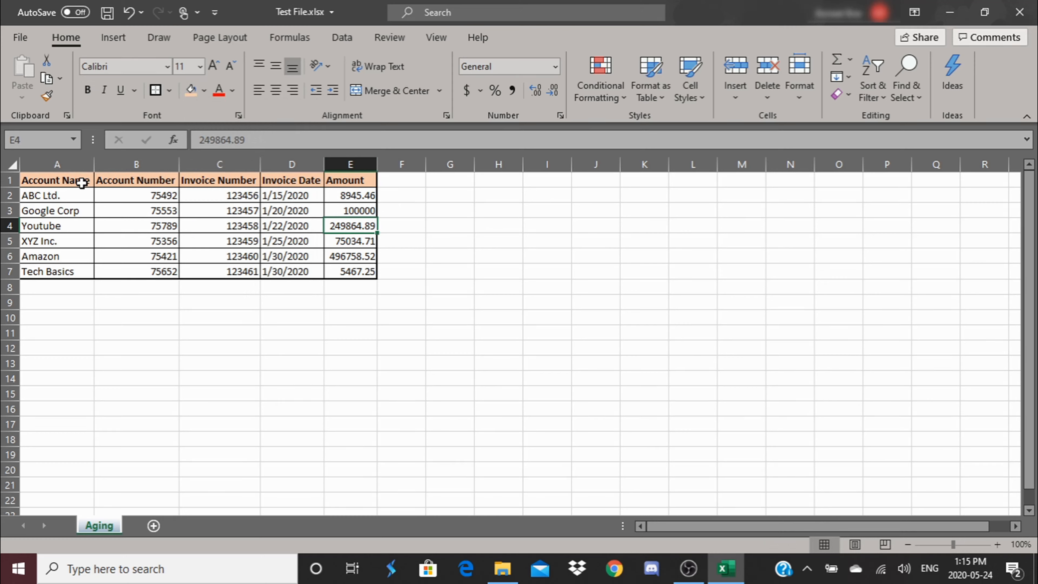
Step: Change the fill color of the header cells A1:E1 to the darkest theme green
left_click_drag(53, 180, 345, 189)
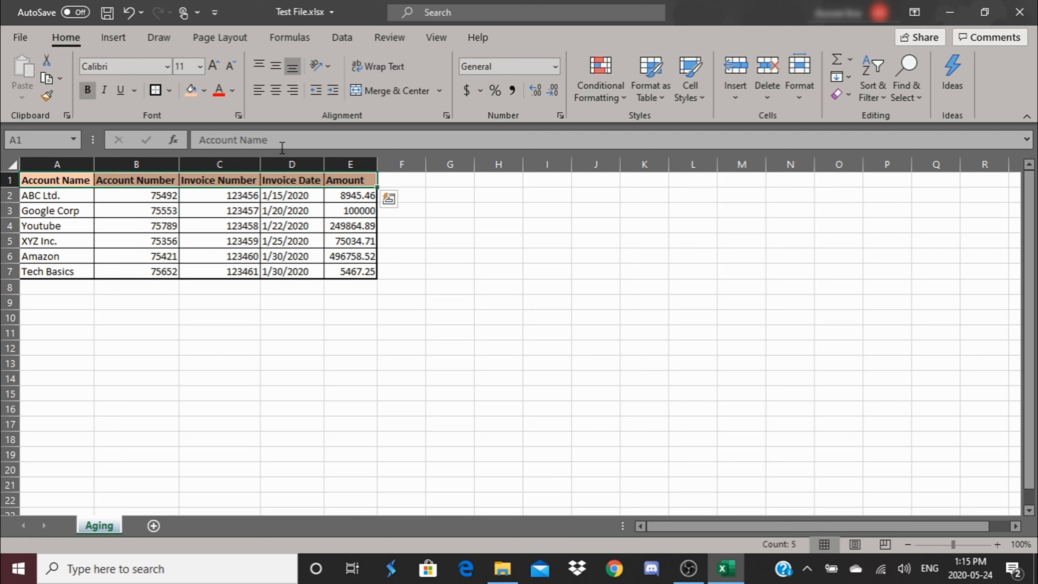
left_click(204, 91)
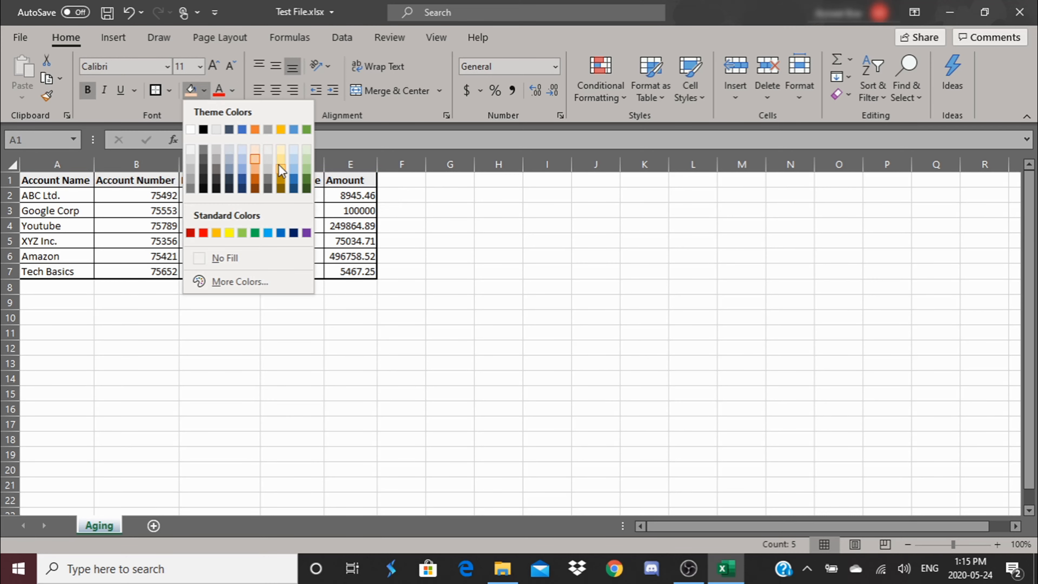
left_click(306, 188)
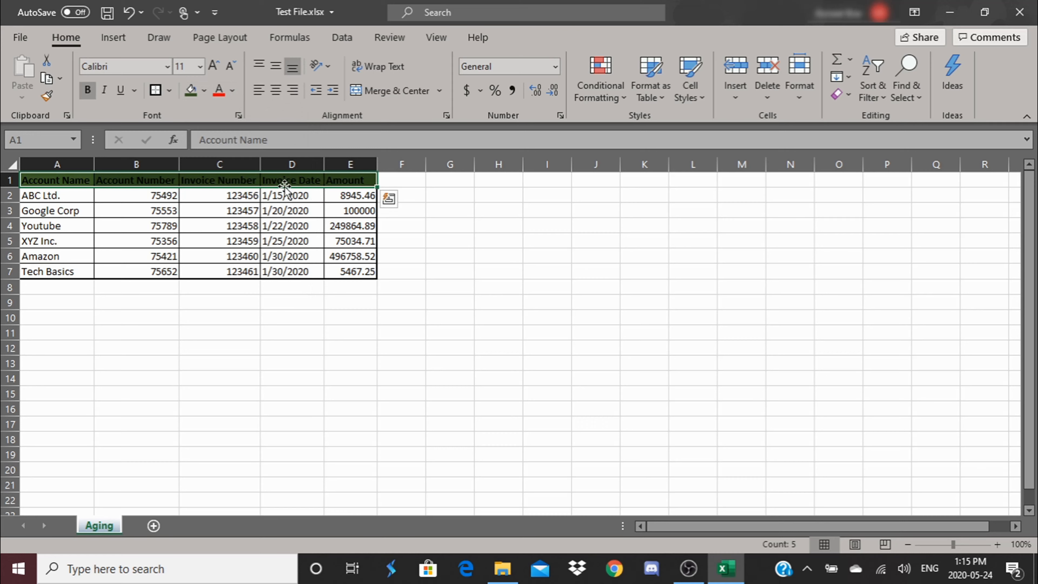
left_click(113, 208)
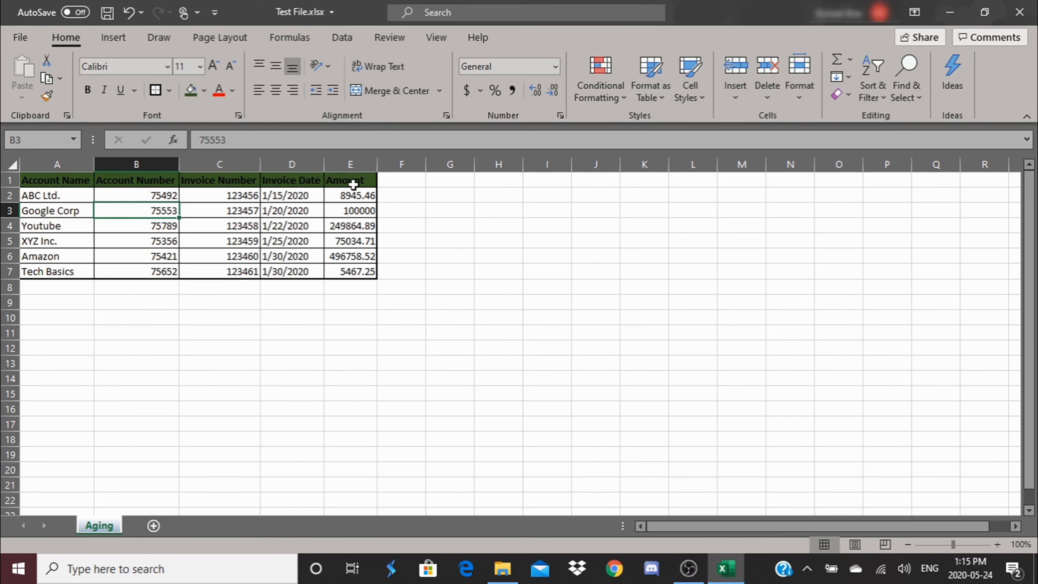
Step: Set the fill color of the header cells A1:E1 to a light theme green
left_click_drag(362, 181, 25, 180)
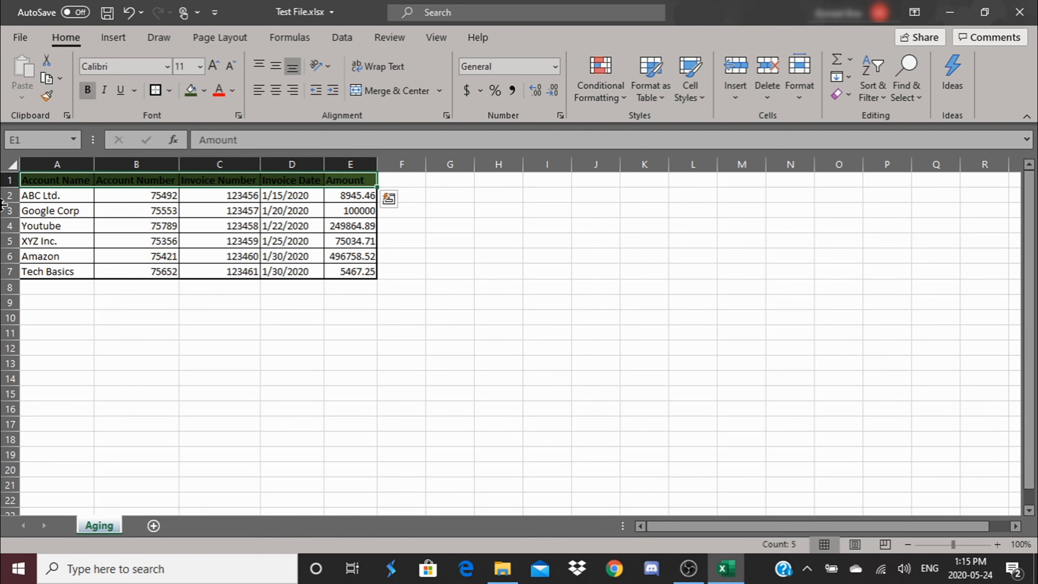
left_click(204, 90)
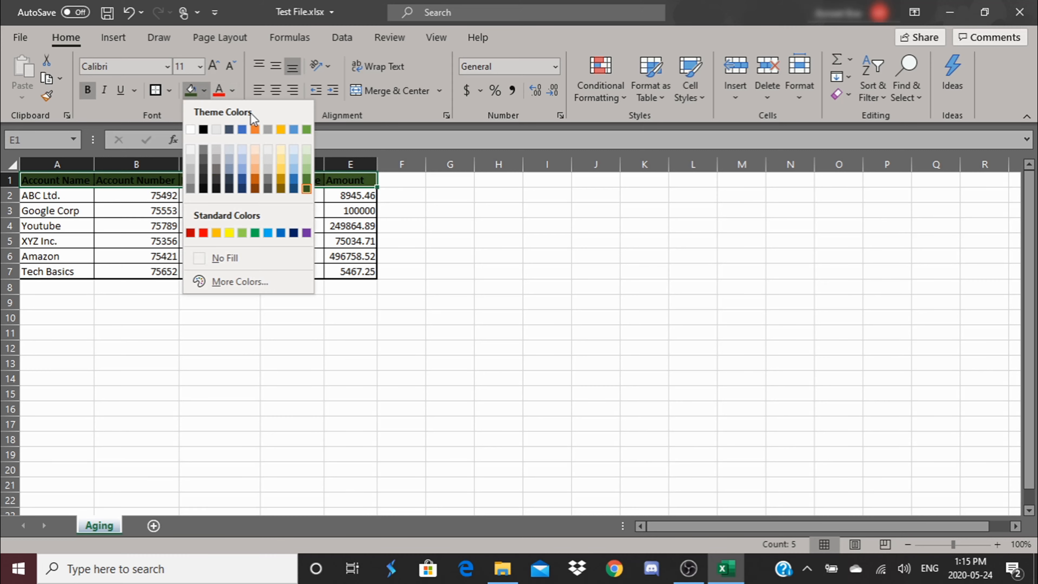
left_click(307, 167)
left_click(292, 210)
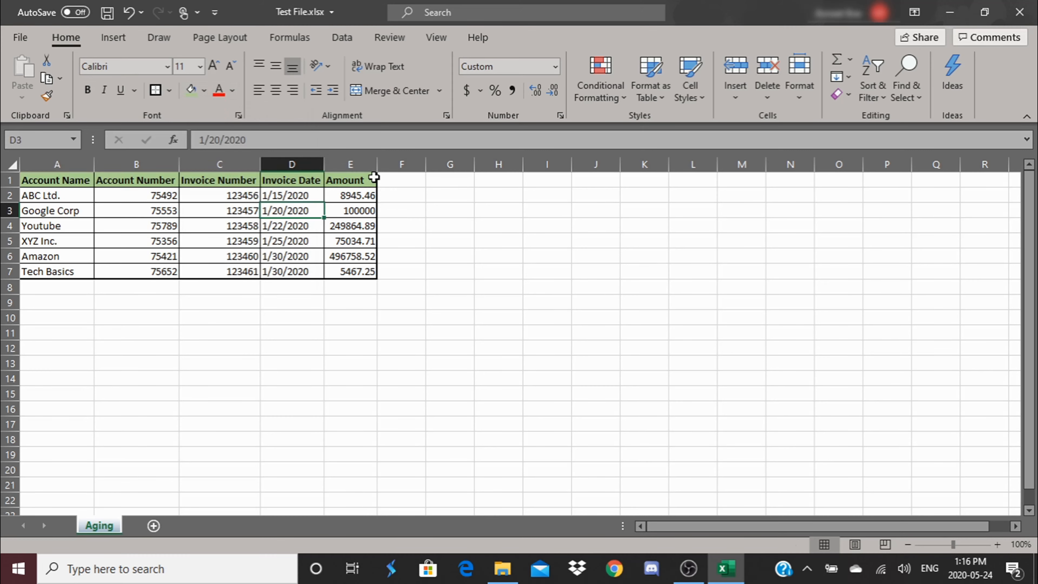
Step: Examine the custom and standard palettes of the font's More Colors dialog for cells A2:E2, and close it without choosing a color
left_click(212, 258)
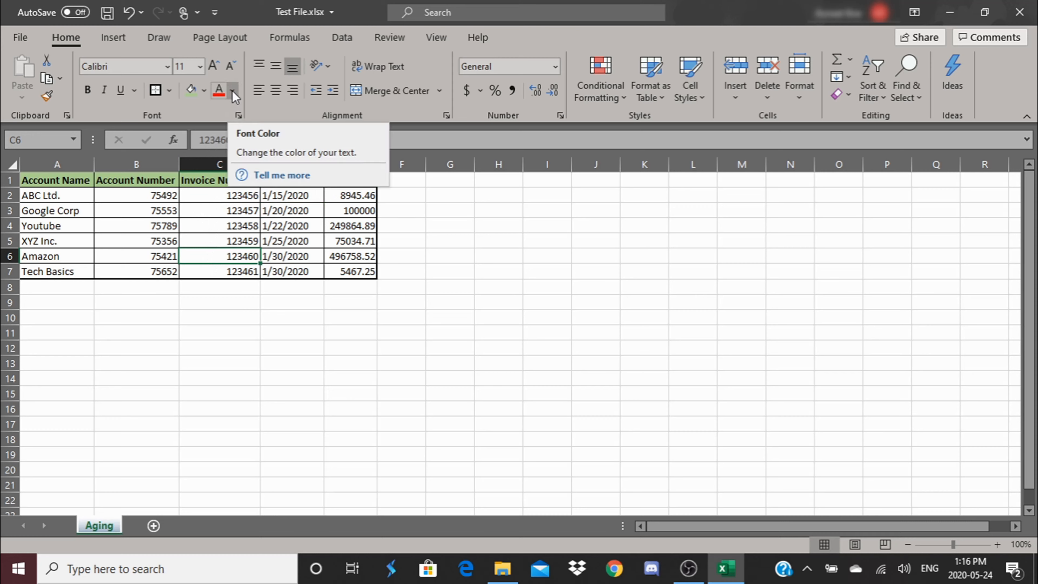
left_click(163, 226)
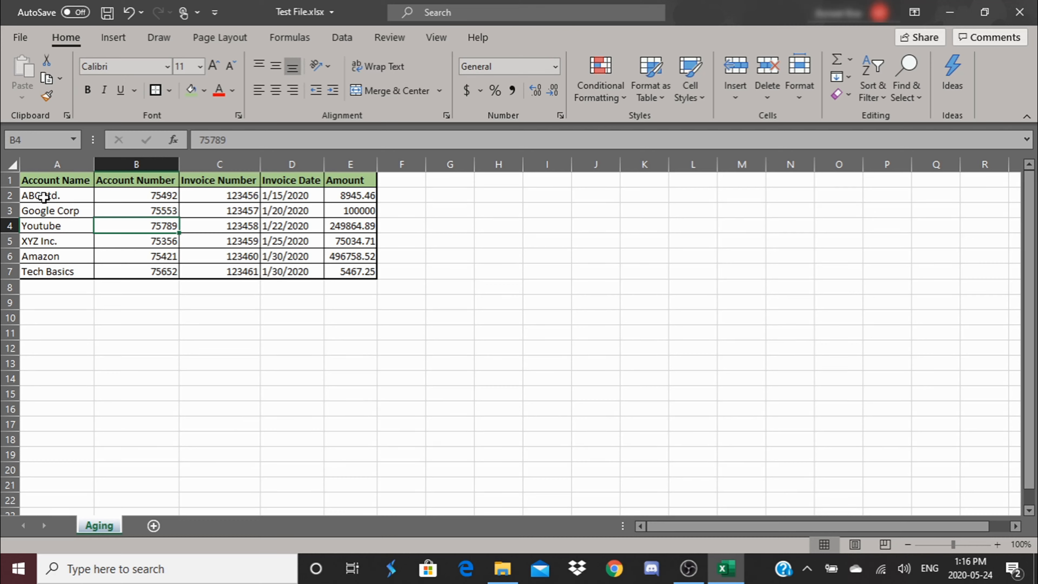
left_click_drag(35, 196, 354, 195)
left_click(232, 90)
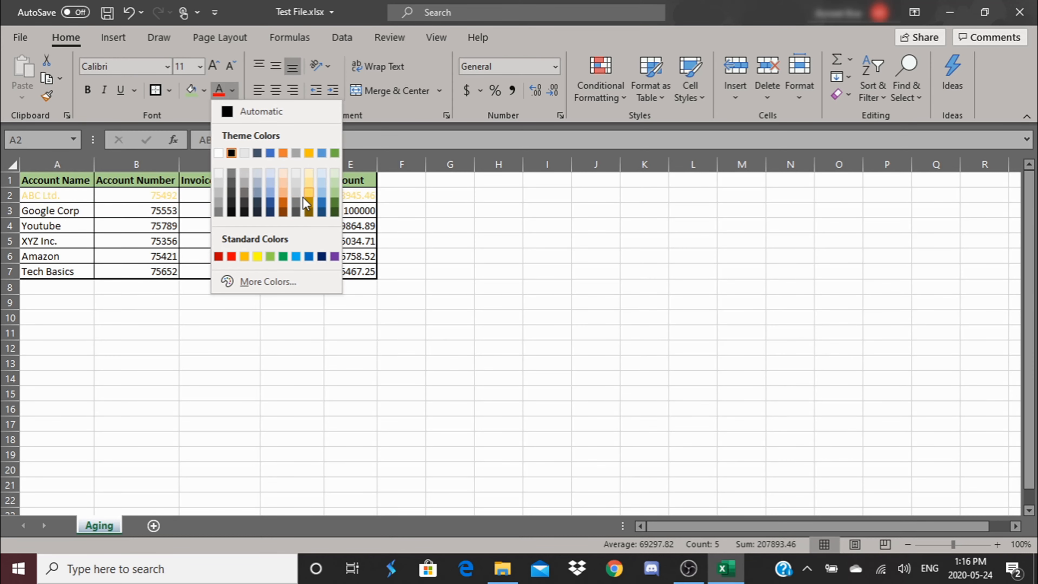
left_click(262, 285)
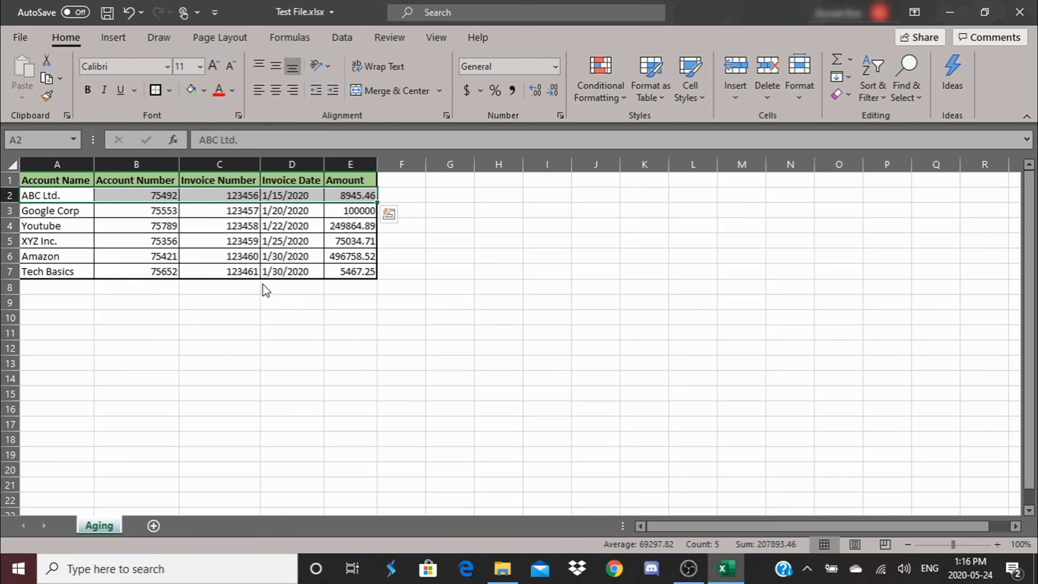
left_click(477, 176)
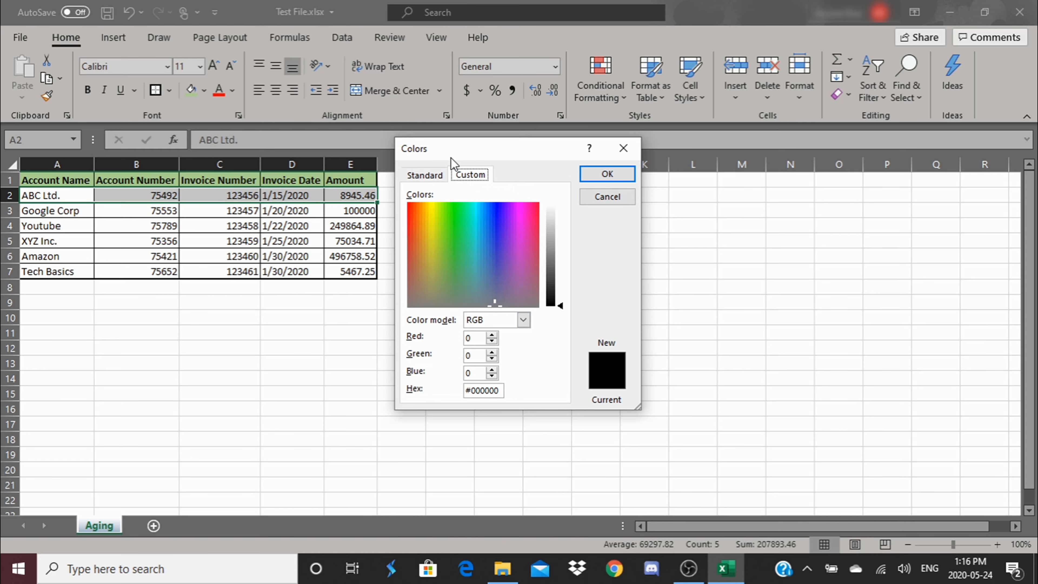
left_click(435, 175)
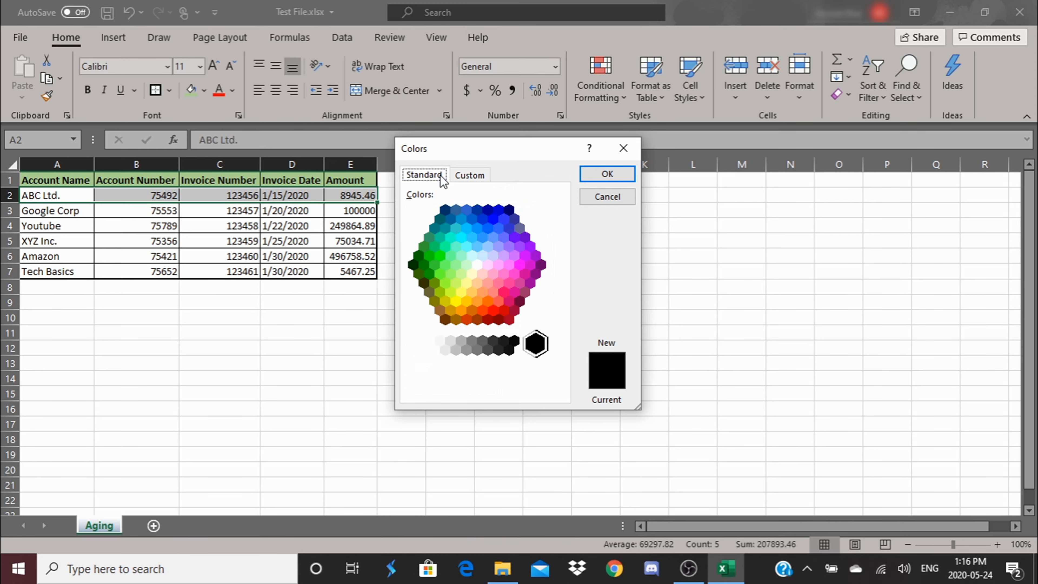
left_click(609, 197)
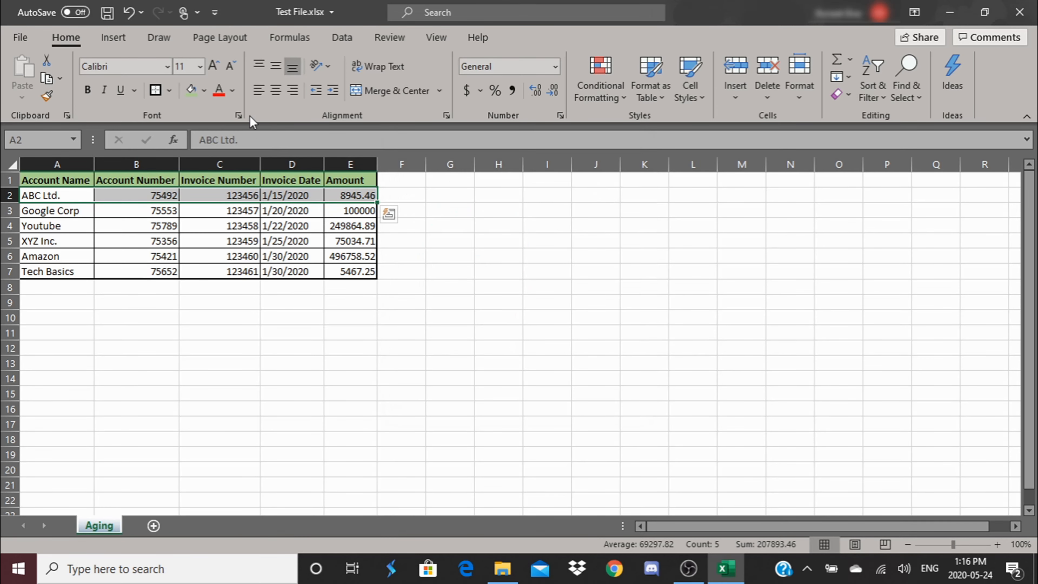
Step: Change the font color of the ABC Ltd. row, A2:E2, to standard red and undo the change
left_click(233, 90)
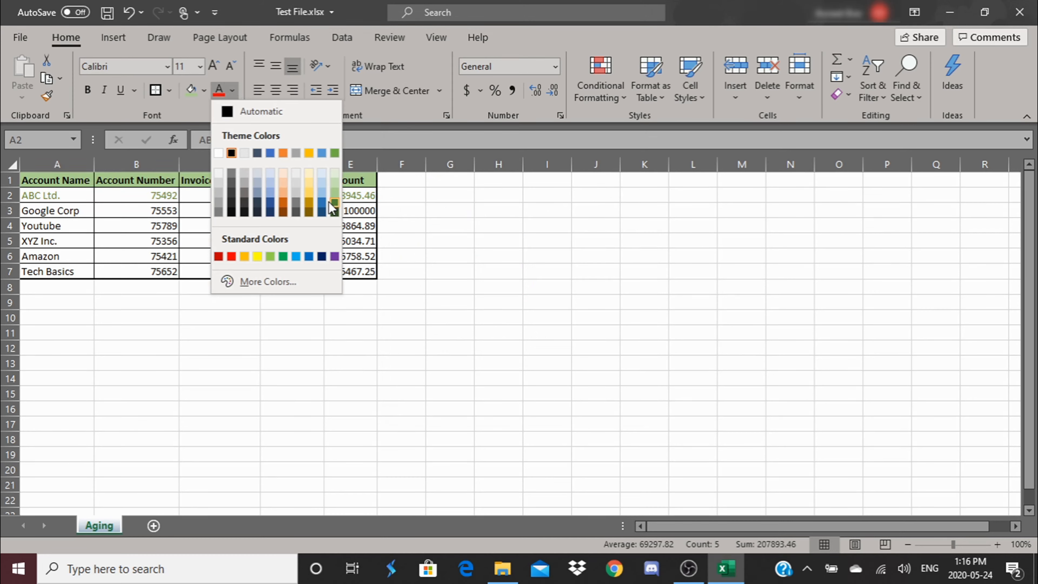
left_click(231, 256)
left_click(235, 331)
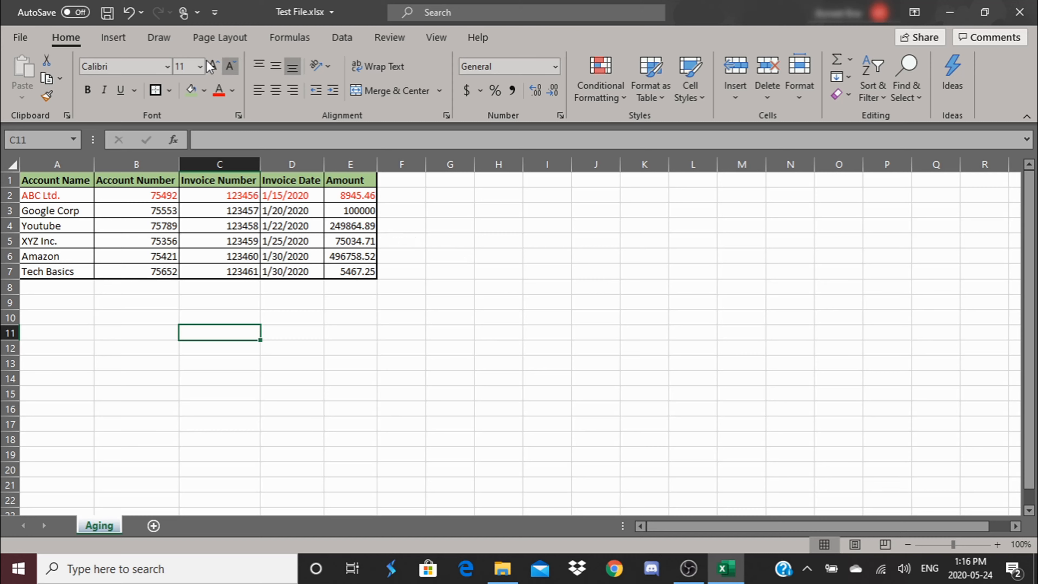
left_click(130, 16)
left_click(347, 337)
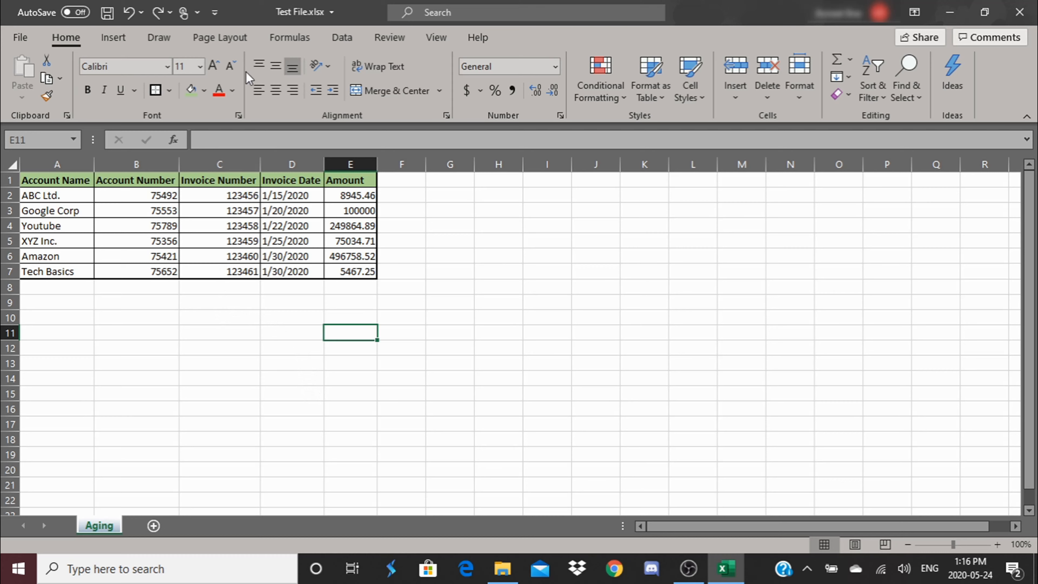
left_click(293, 90)
left_click(263, 91)
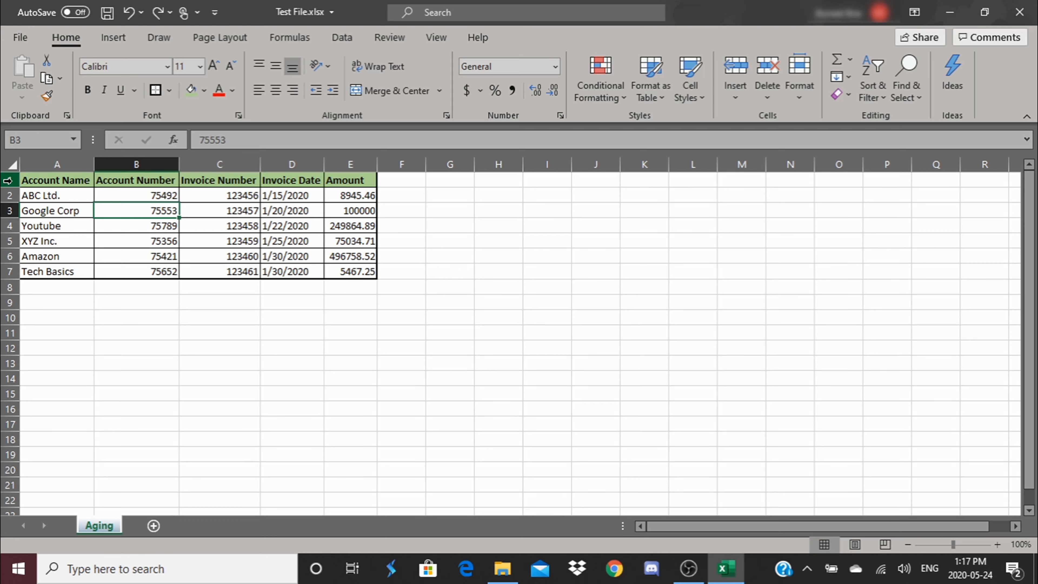
Step: Set the row height of rows 1 to 7 to 25
left_click_drag(9, 182, 13, 268)
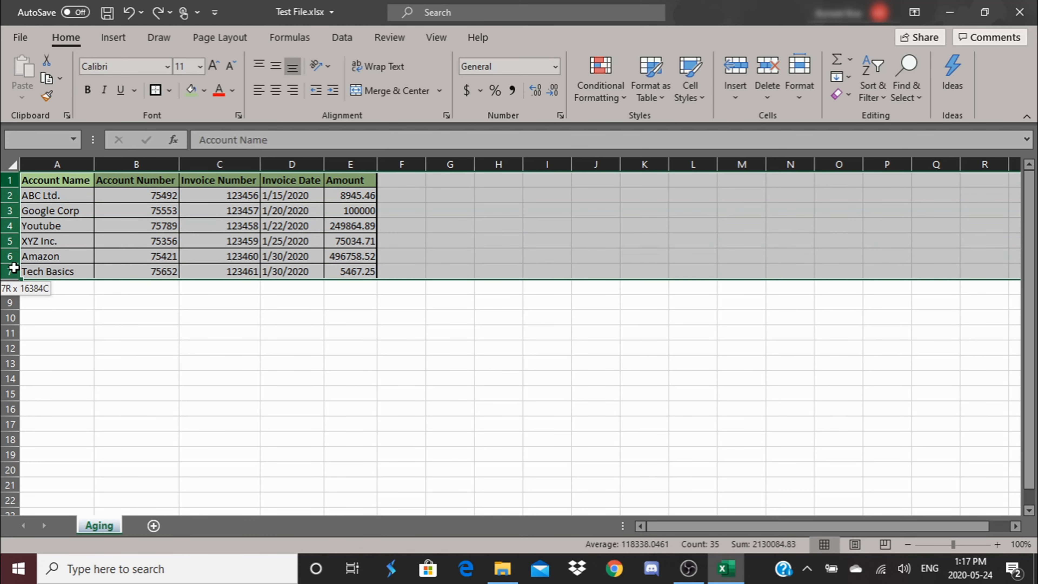
right_click(45, 247)
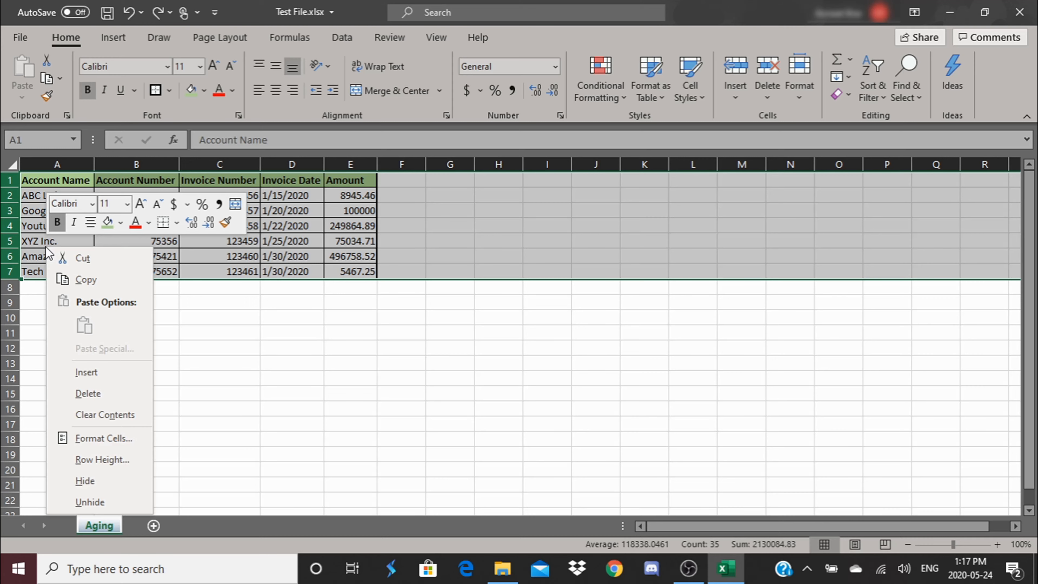
left_click(91, 460)
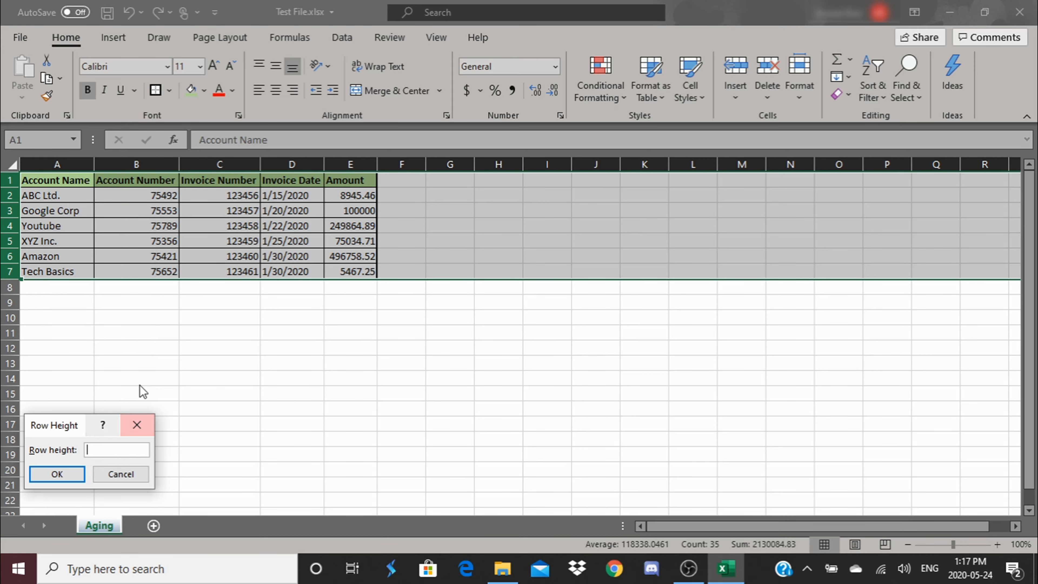
type("25")
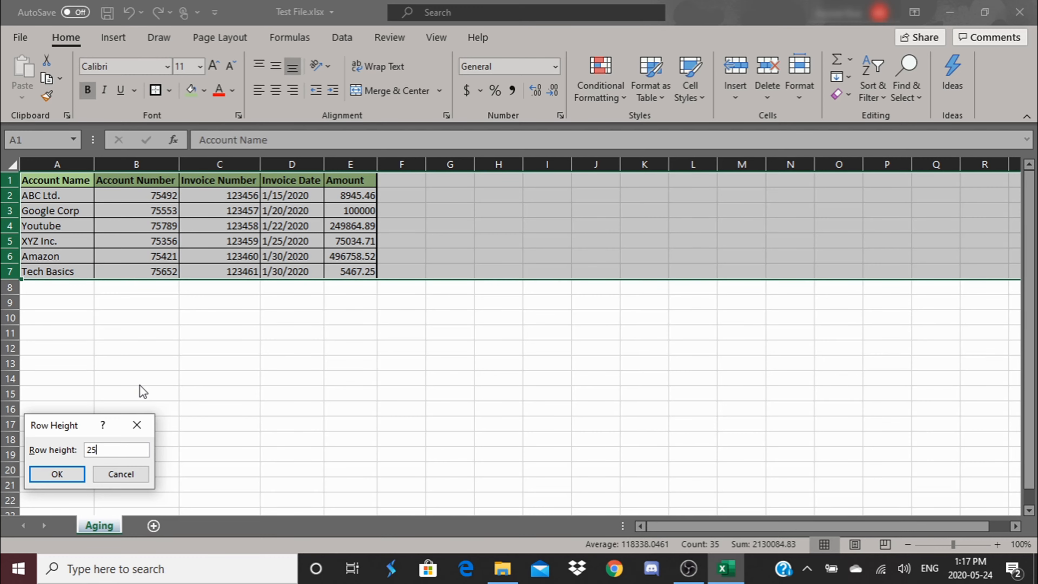
key("Return")
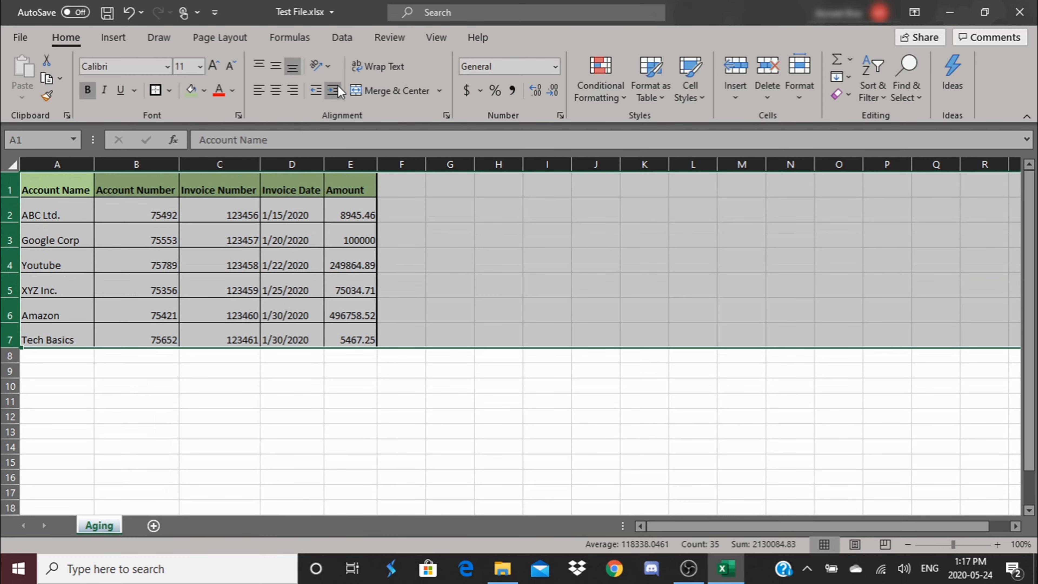
left_click(455, 224)
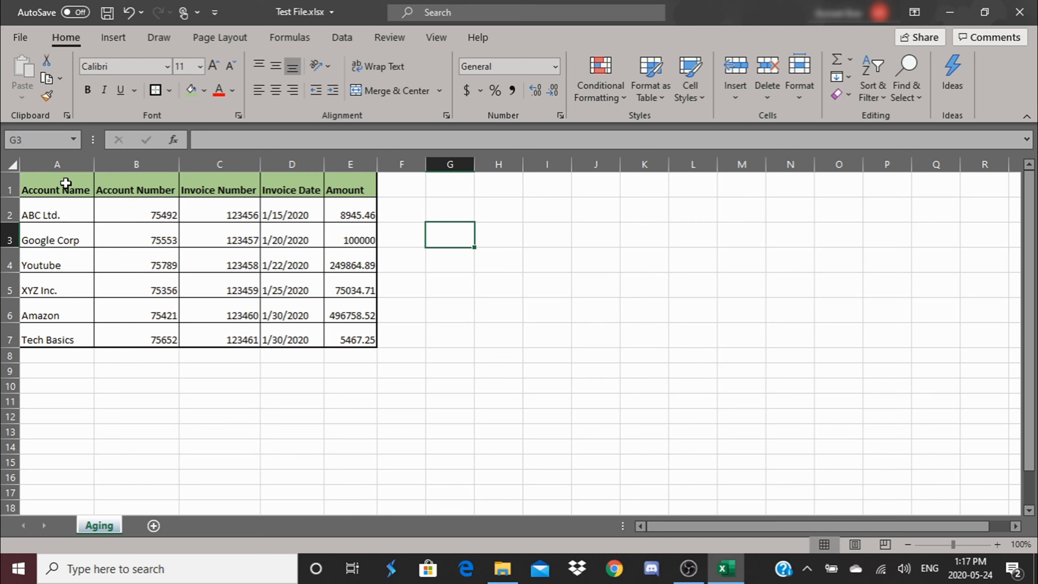
Step: Cycle the vertical alignment of the table A1:E7 through Top, Middle and Bottom Align twice, ending on Bottom Align
left_click_drag(42, 192, 338, 327)
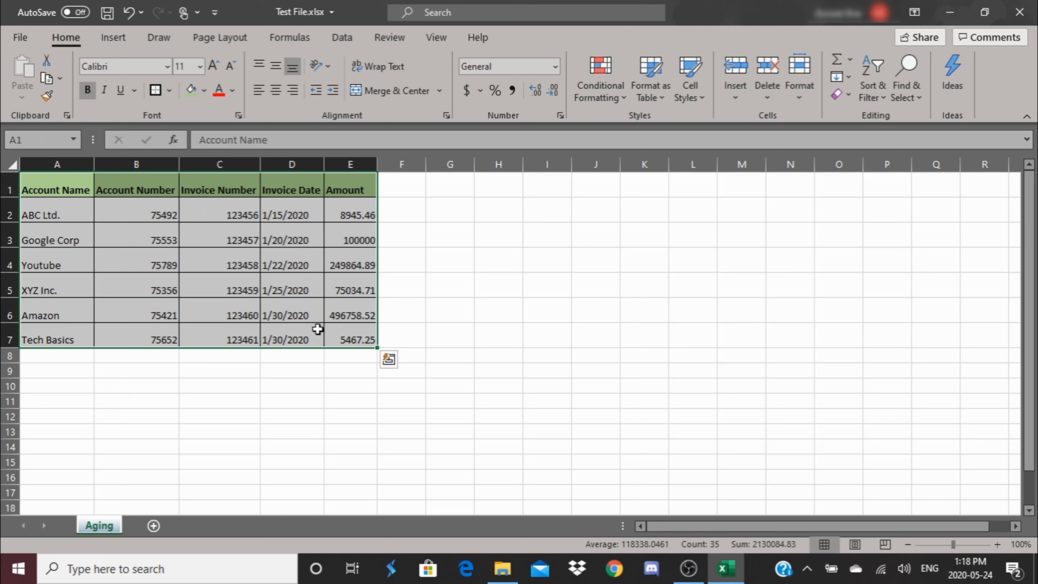
left_click(259, 67)
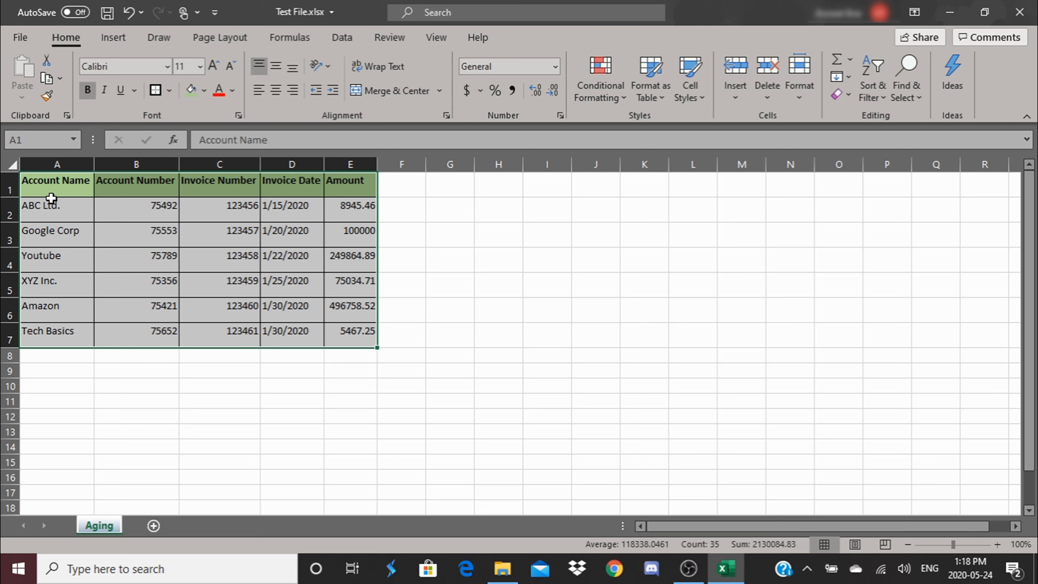
left_click(282, 76)
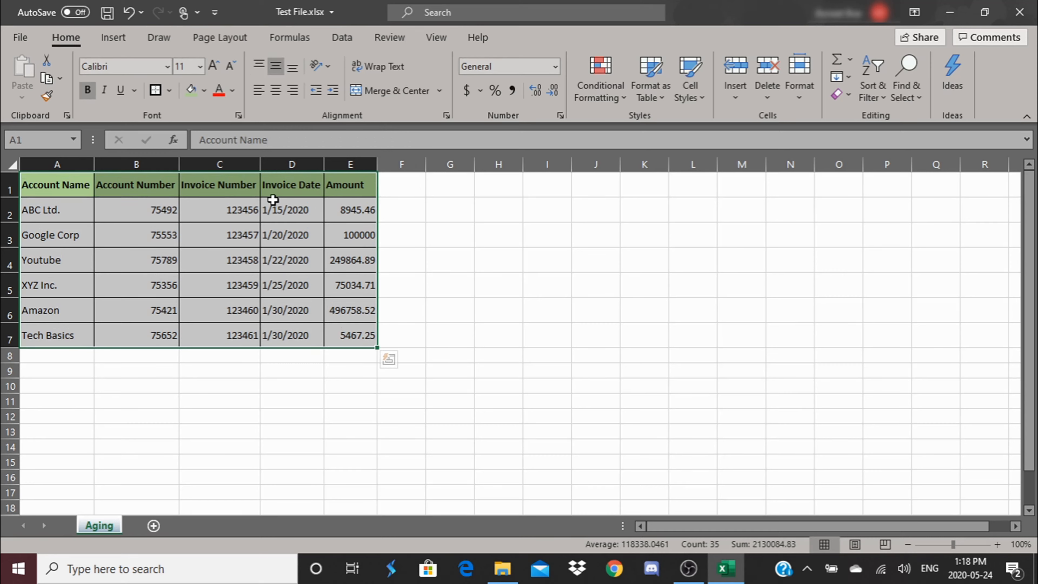
left_click(293, 71)
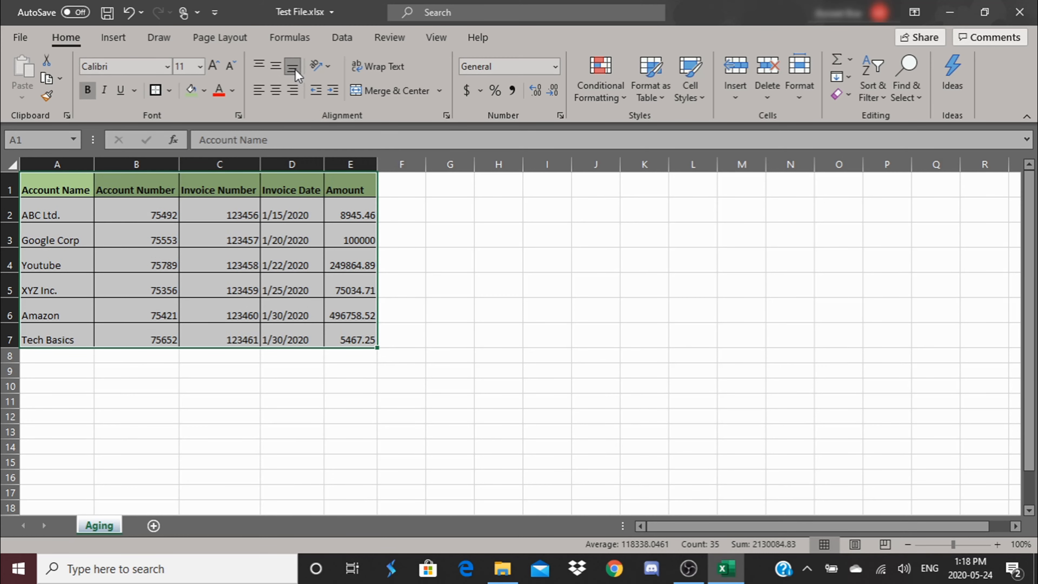
left_click(261, 67)
left_click(273, 68)
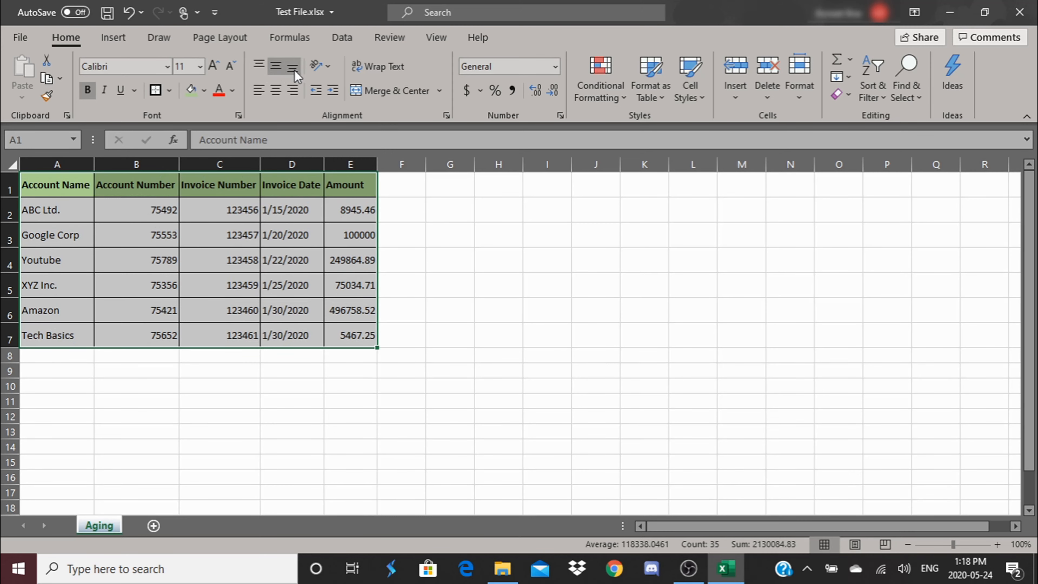
left_click(294, 70)
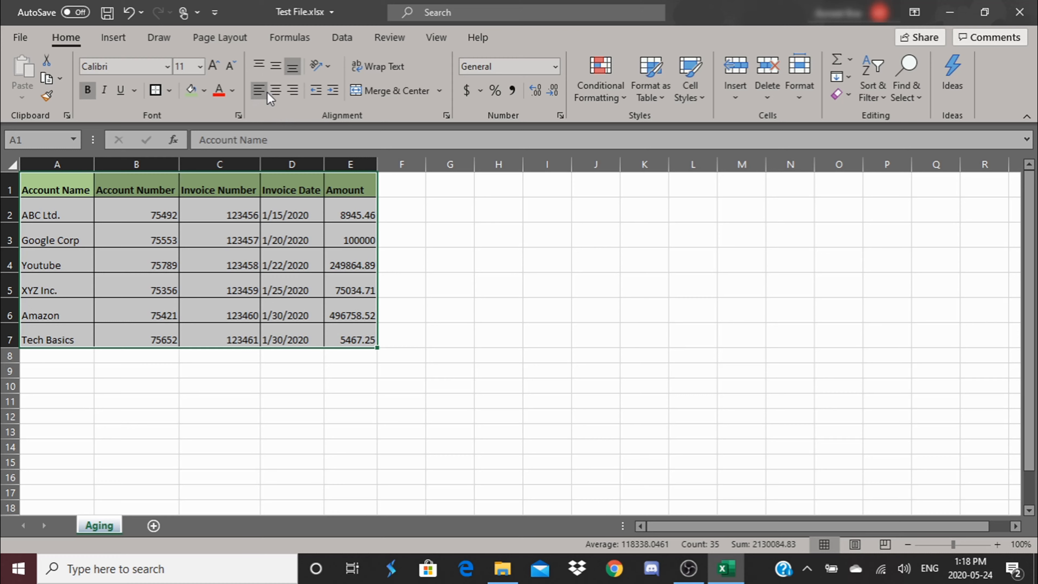
Step: Left-align the contents of the table A1:E7
left_click(260, 94)
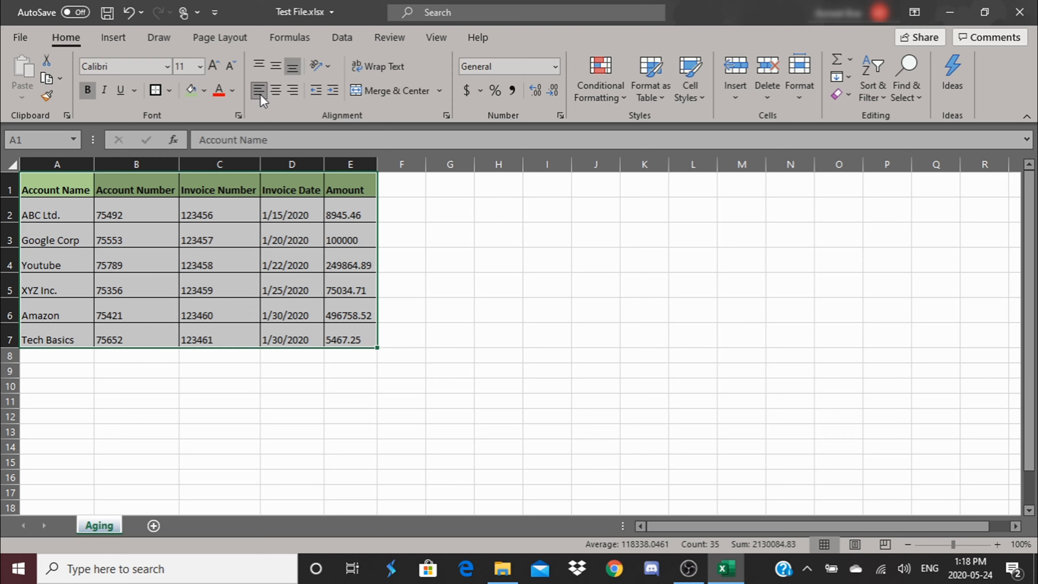
Step: Center the contents of the table A1:E7 horizontally, and finish by right-aligning them
left_click(276, 90)
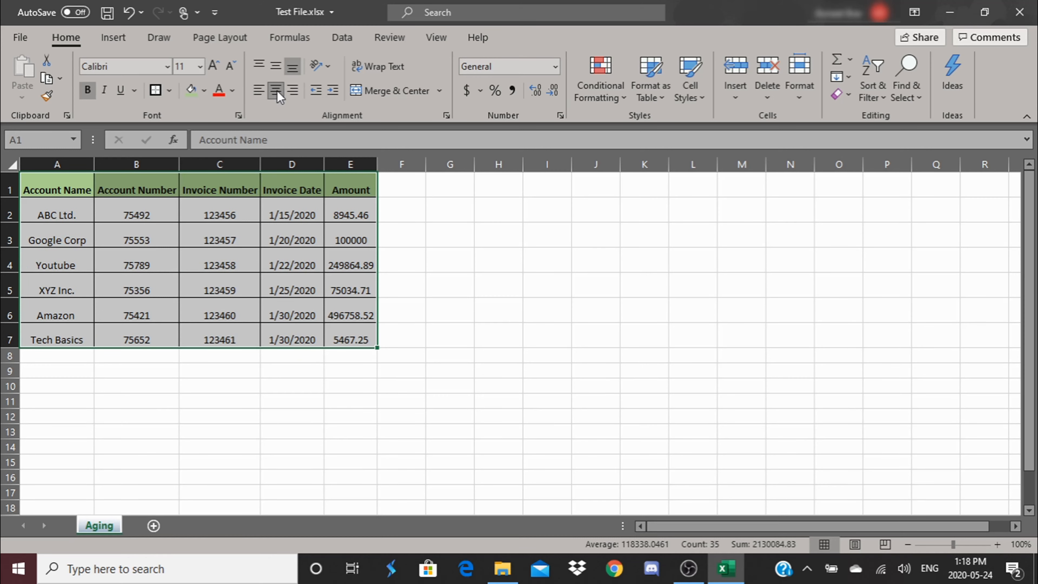
left_click(296, 92)
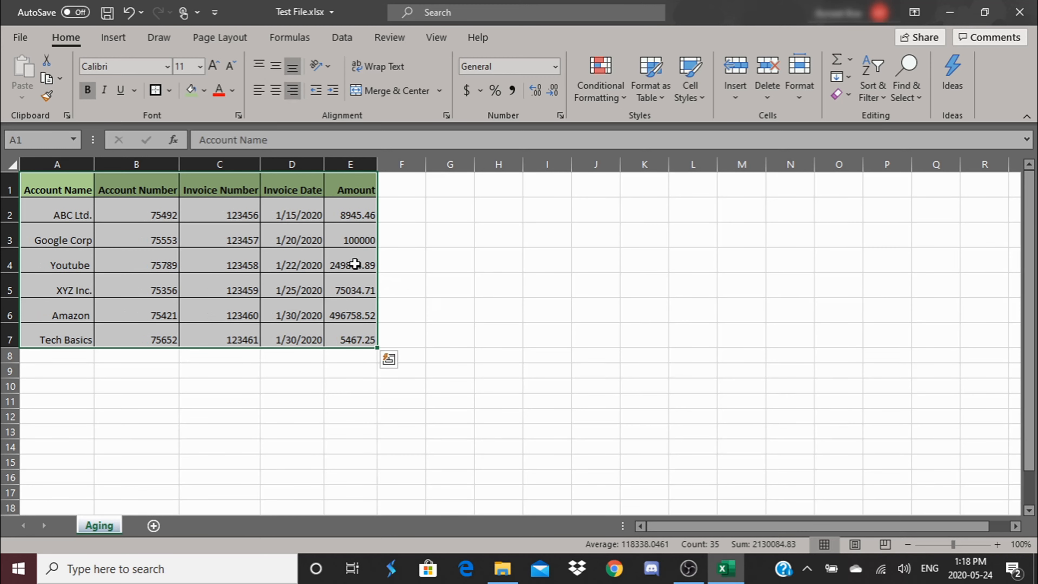
left_click(401, 311)
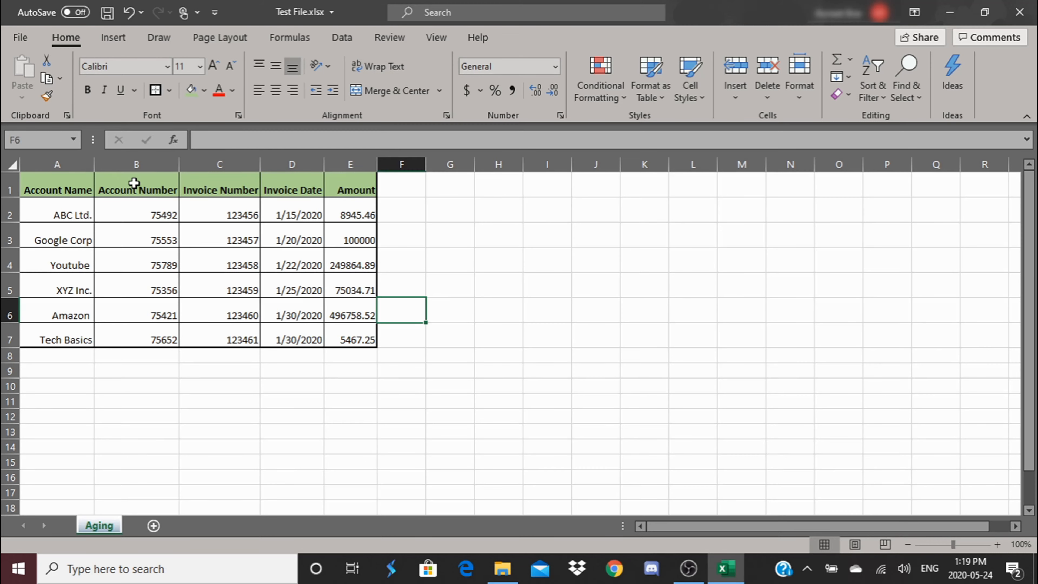
Step: Extend the Amount header in E1 to read "Amount ( Currency)"
left_click(135, 183)
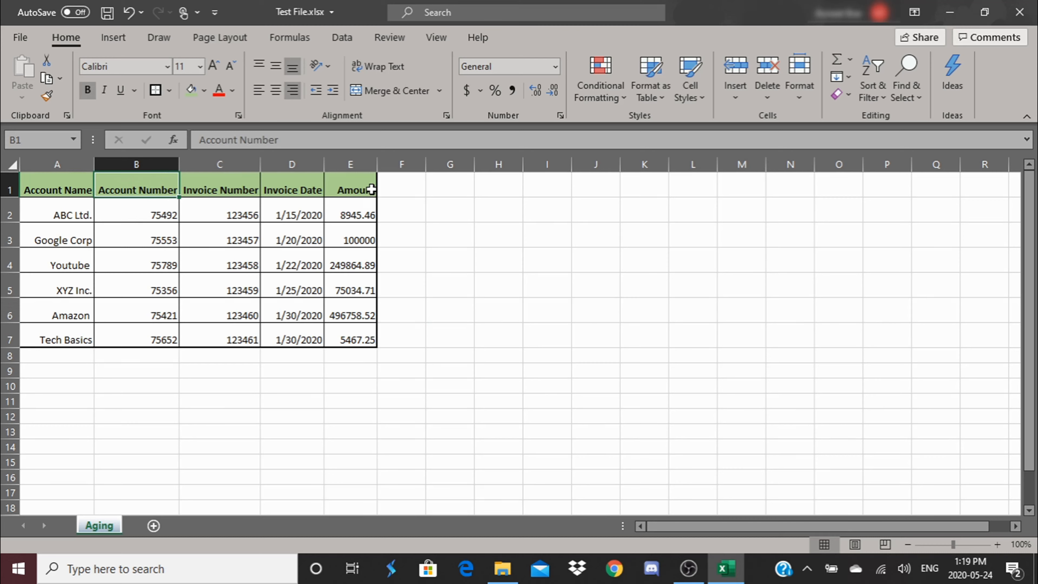
double_click(370, 190)
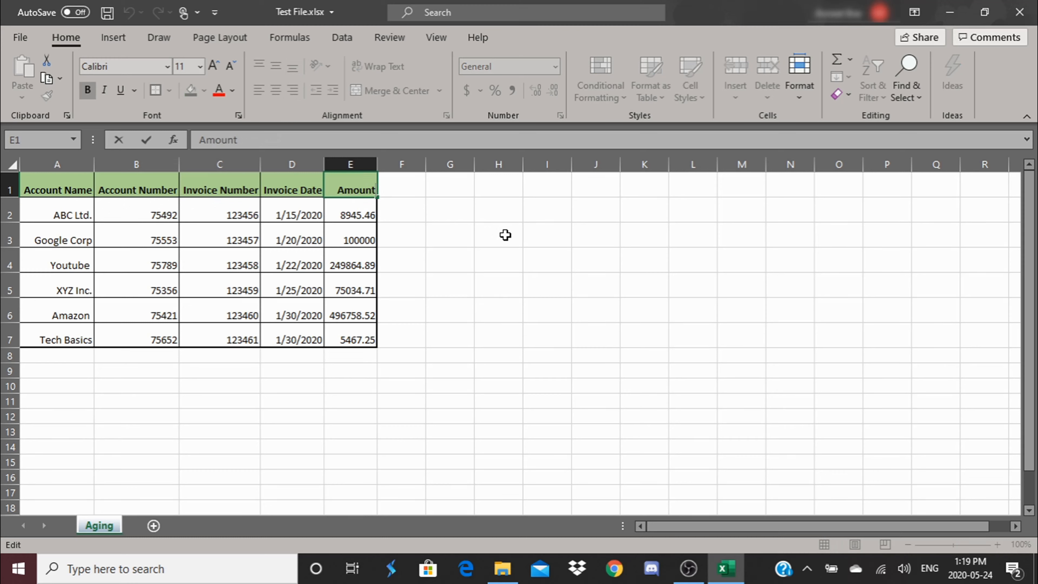
type("( Curre")
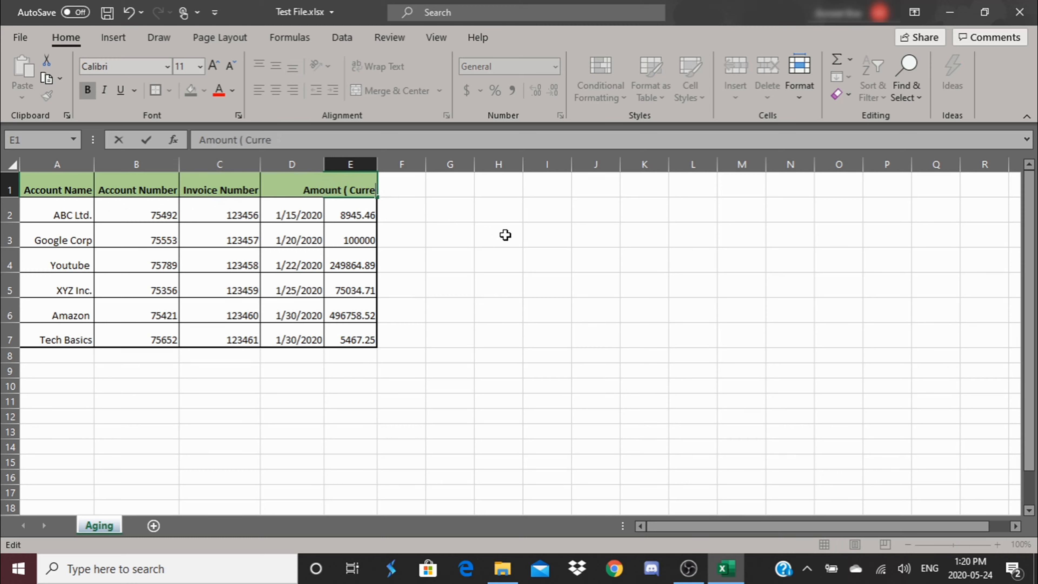
type("ncy)")
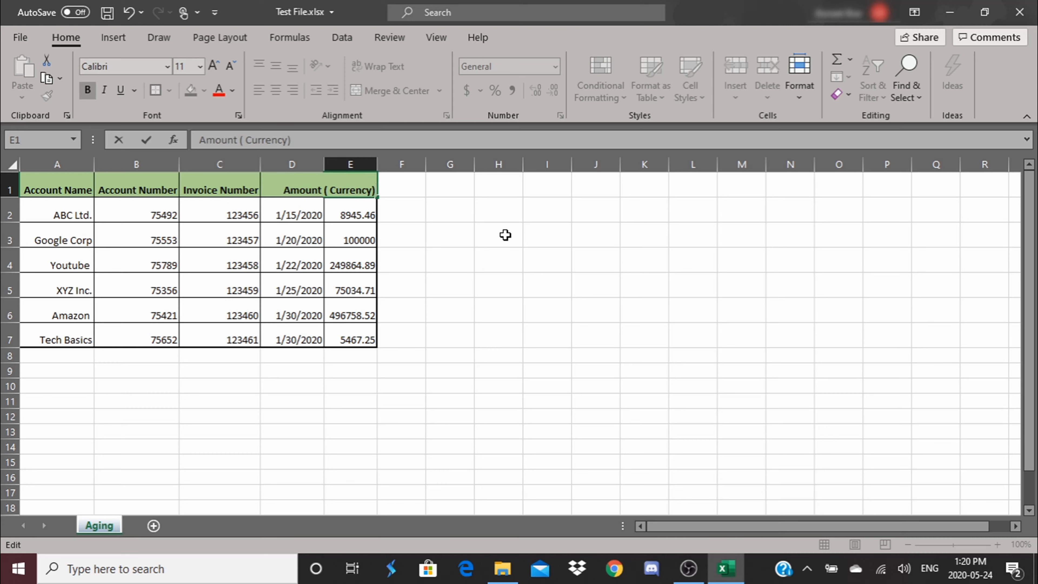
key("Return")
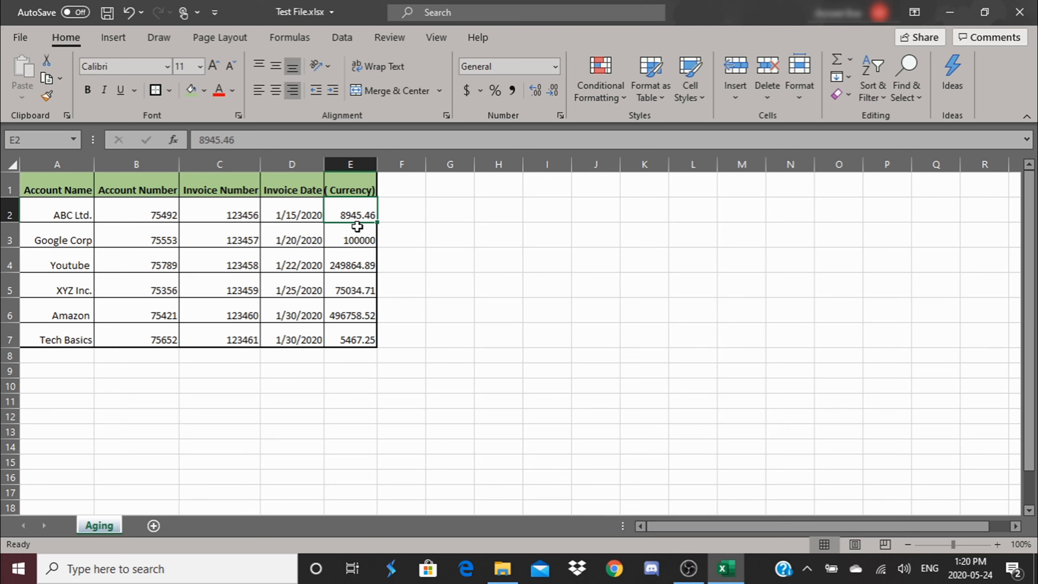
Step: Wrap the text of header cell E1 and widen column E slightly
left_click(347, 182)
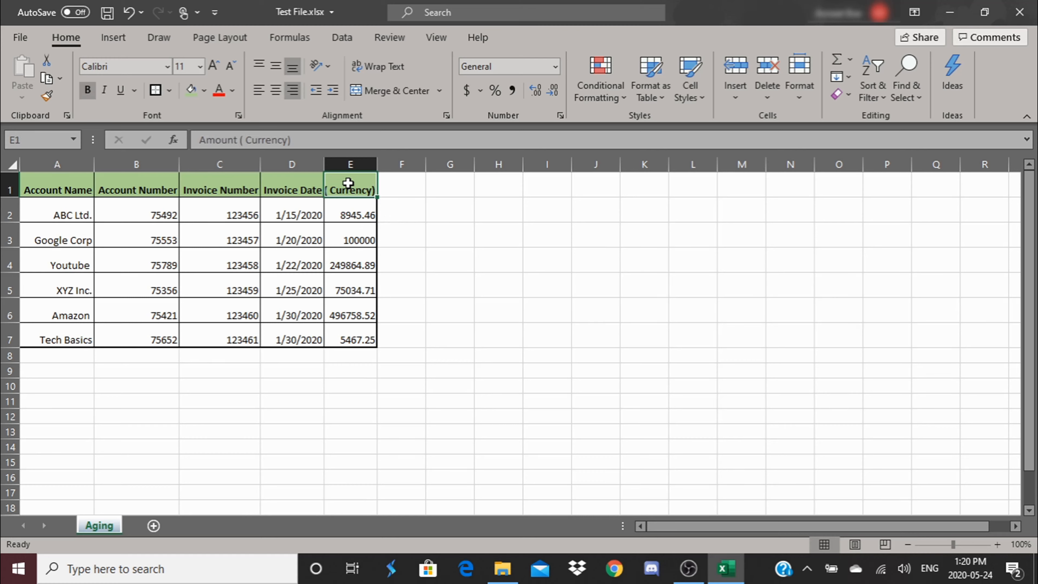
left_click(396, 67)
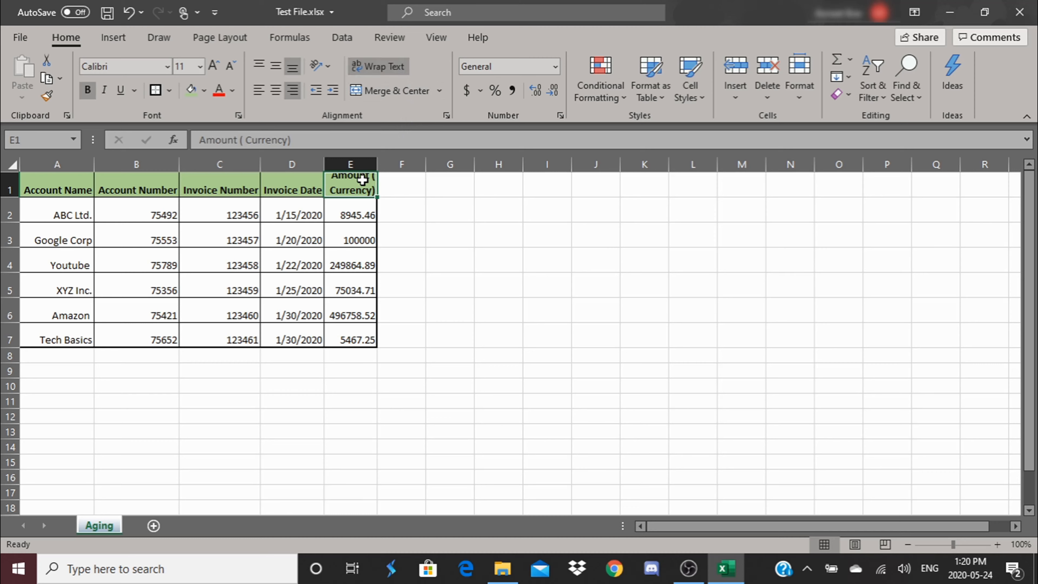
left_click_drag(379, 164, 395, 164)
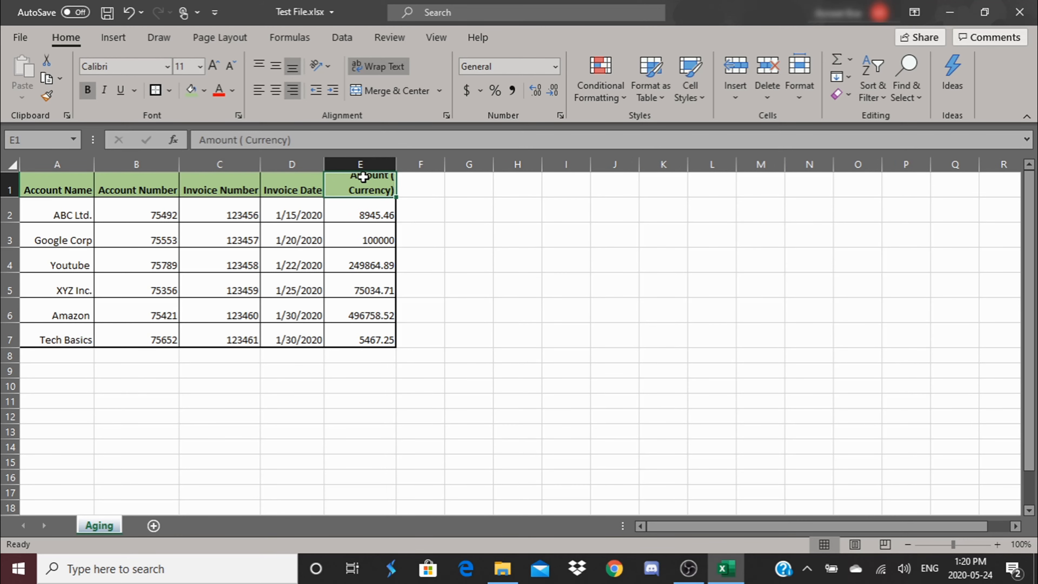
Step: Remove the space after the opening parenthesis in E1 so the header reads "Amount (Currency)"
left_click(245, 140)
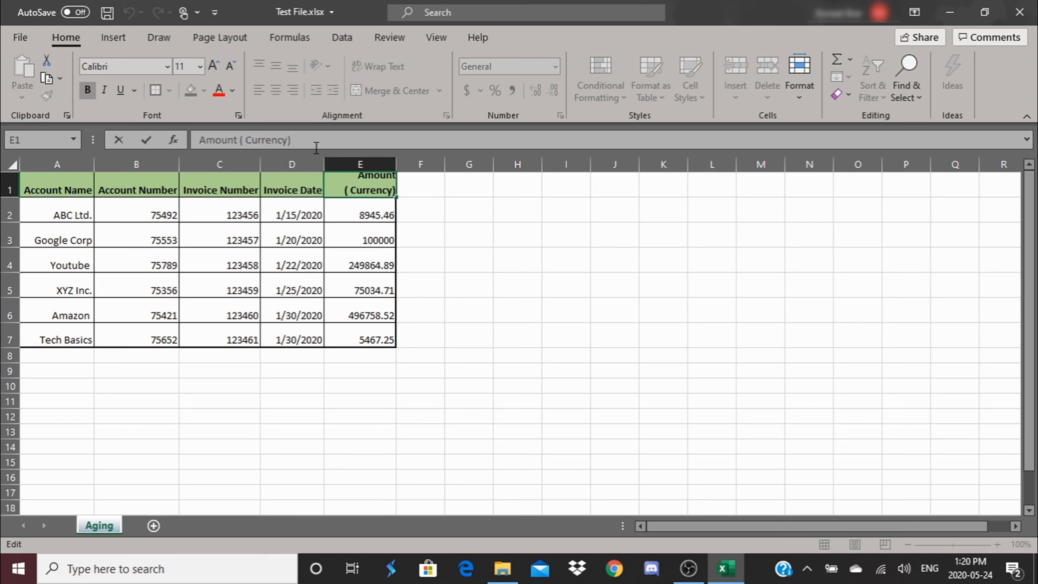
key("BackSpace")
left_click(563, 306)
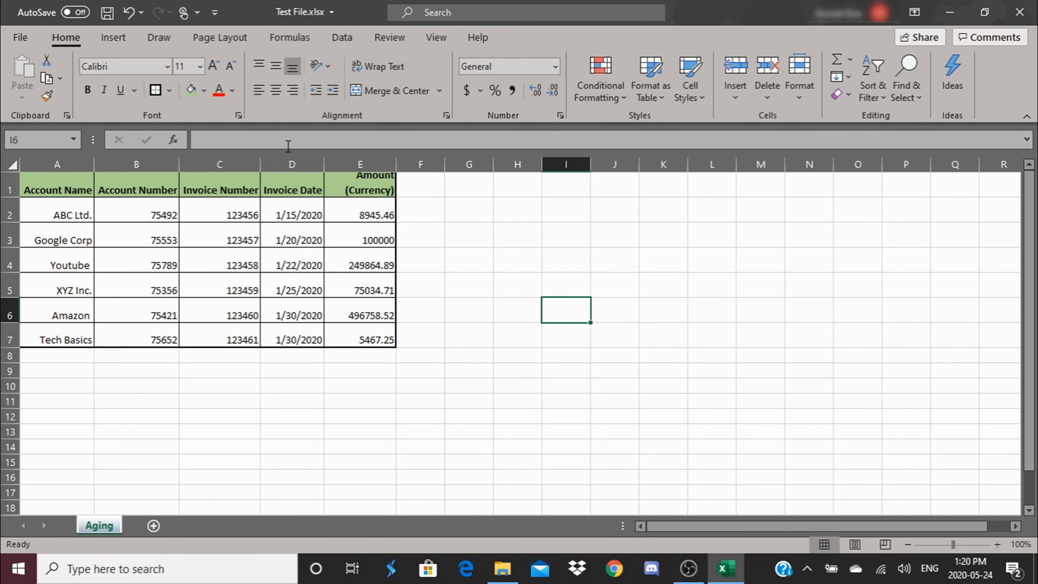
Step: Center the header cells A1:E1 horizontally
left_click(366, 186)
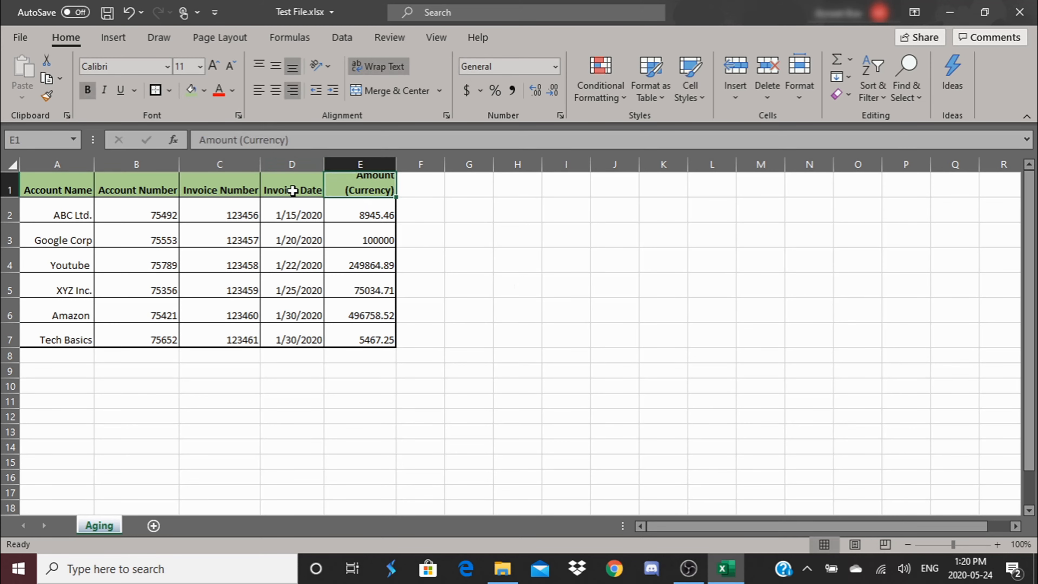
left_click(56, 184, "shift")
left_click(274, 91)
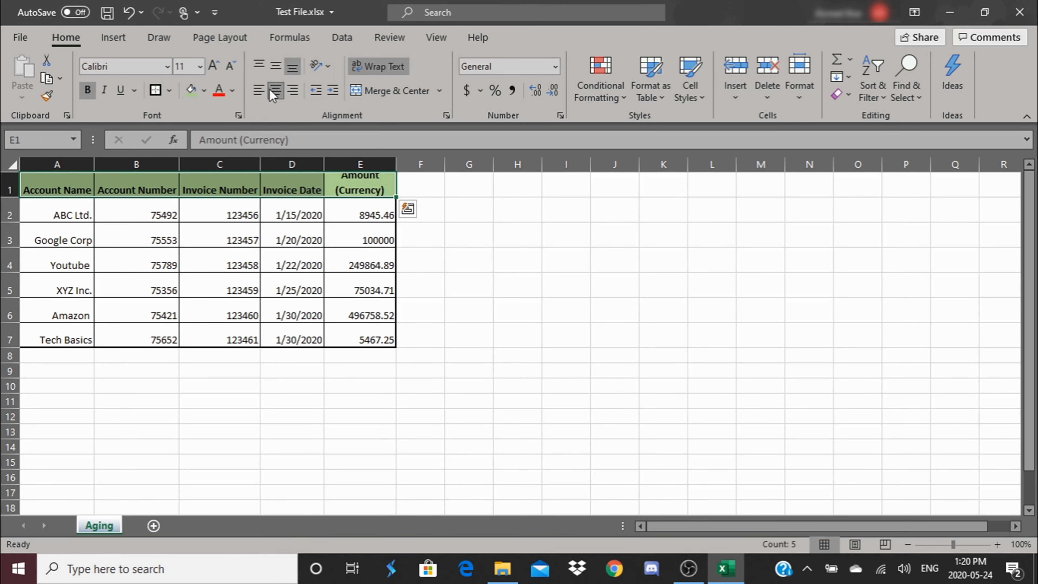
Step: Increase the height of row 1 to fit the two-line header and autofit the width of column E
left_click(370, 190)
left_click_drag(9, 198, 9, 203)
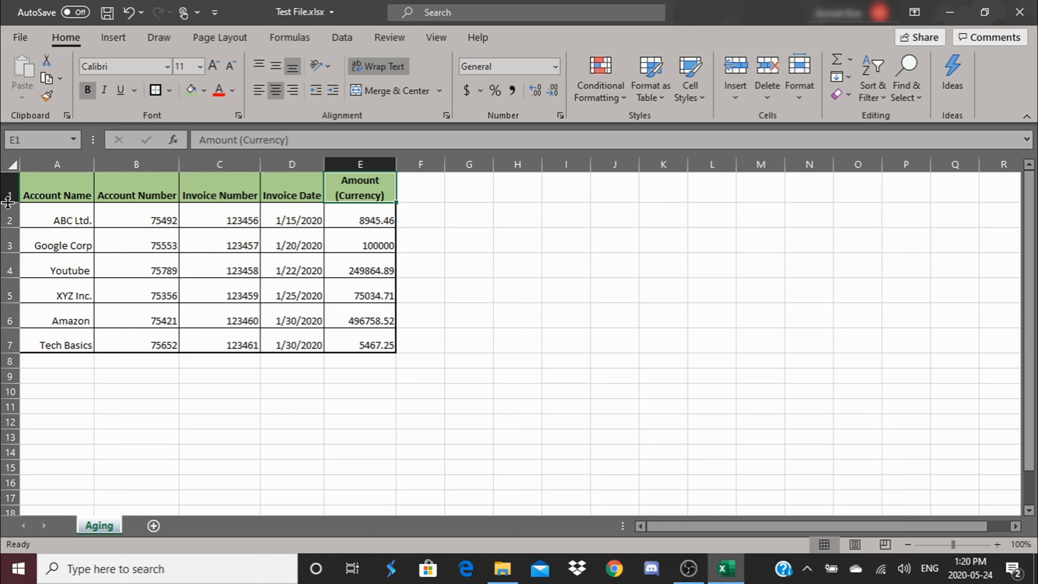
double_click(399, 162)
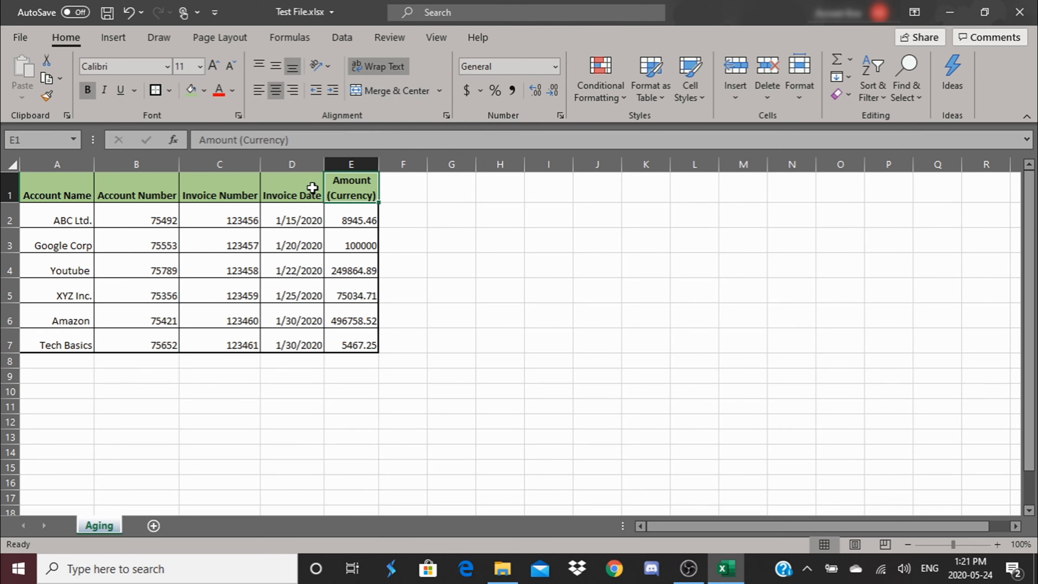
left_click(545, 237)
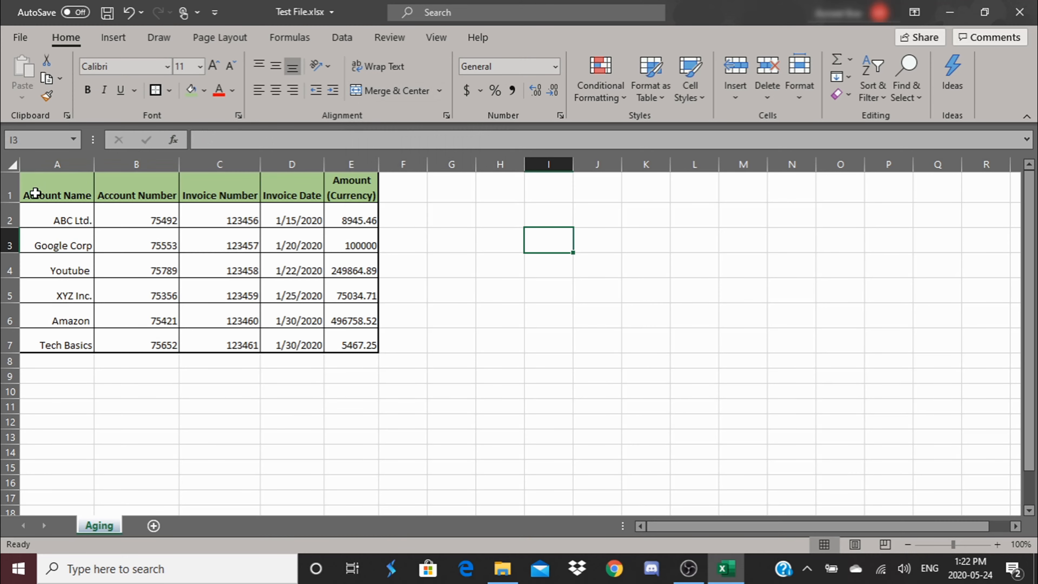
Step: Insert a blank row above the header row, undoing and redoing the insertion once
left_click(13, 189)
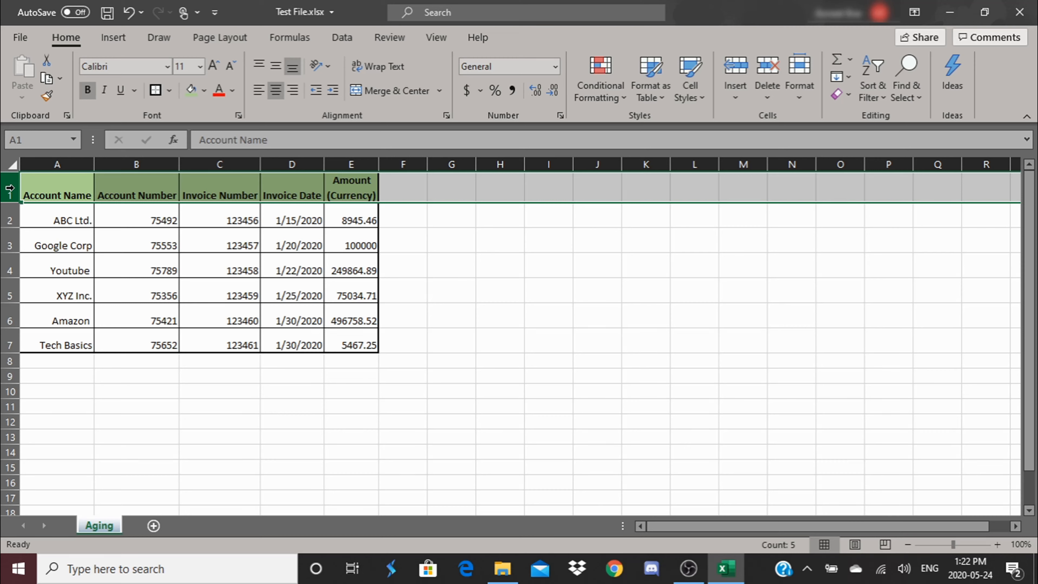
right_click(11, 190)
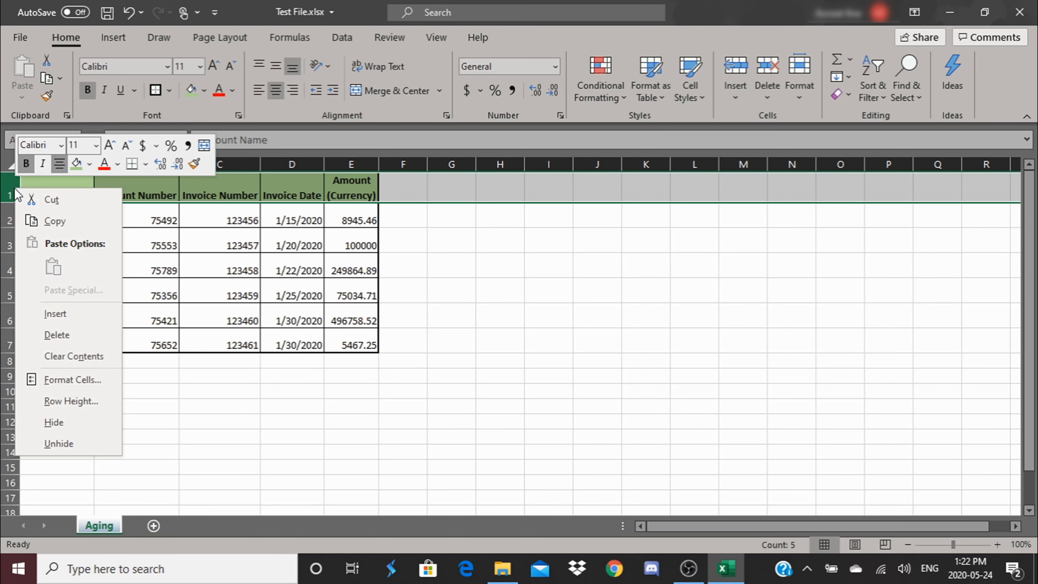
left_click(55, 313)
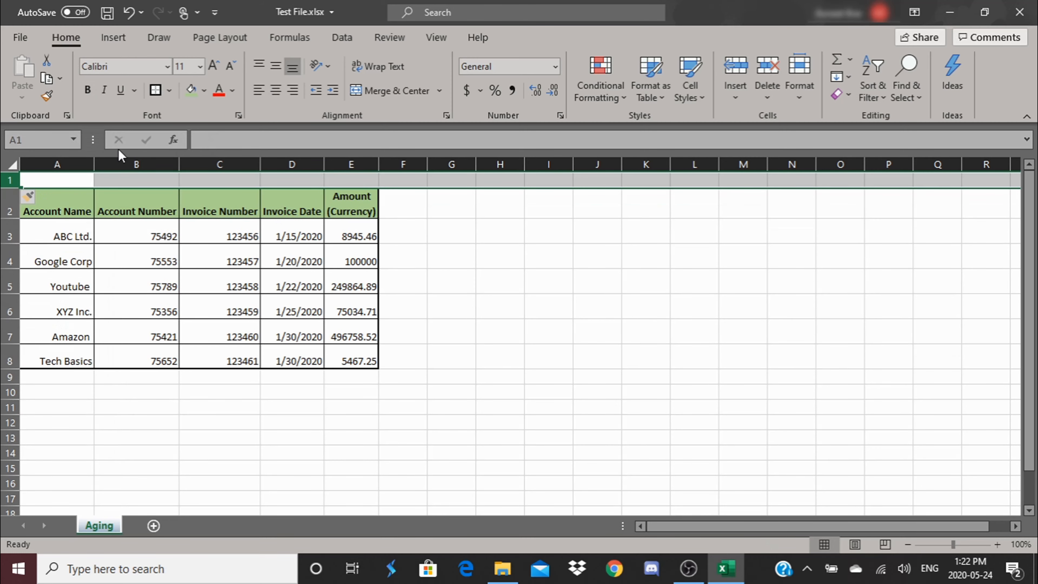
key("ctrl+z")
left_click_drag(577, 239, 573, 232)
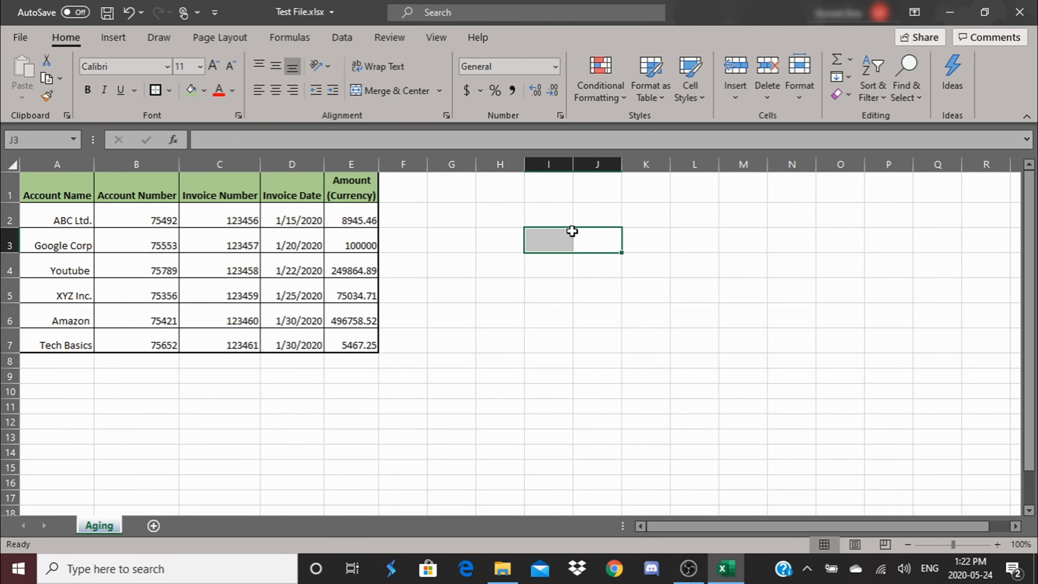
key("ctrl+y")
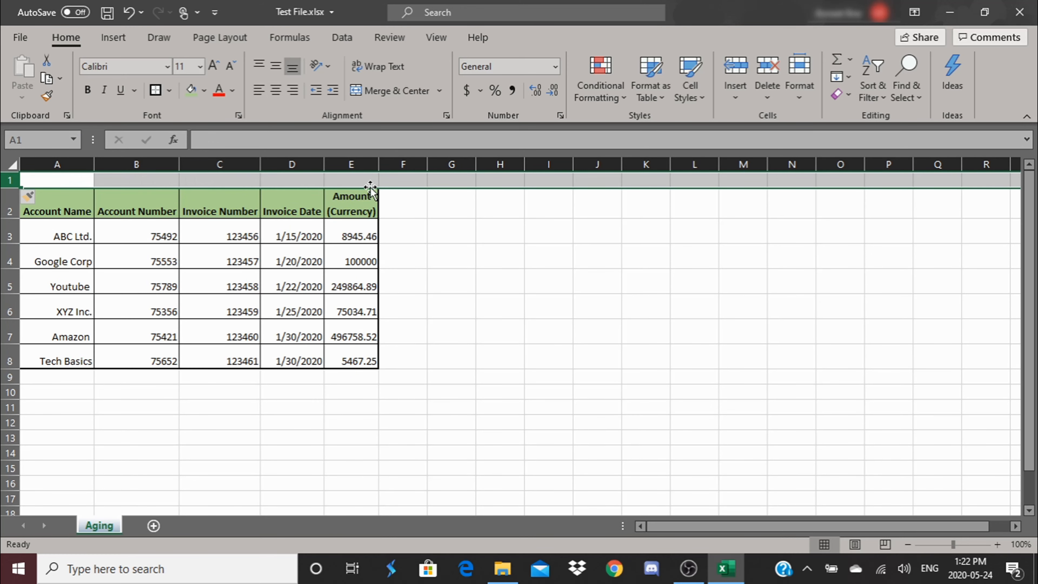
left_click(442, 258)
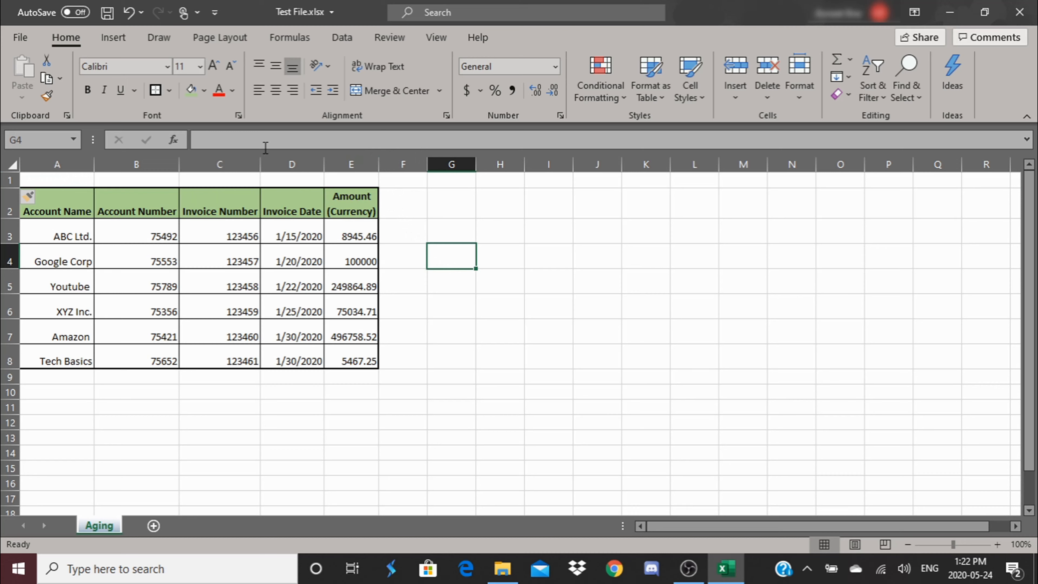
Step: Enter the title "Receipt of Purchases" in cell A1
left_click(72, 179)
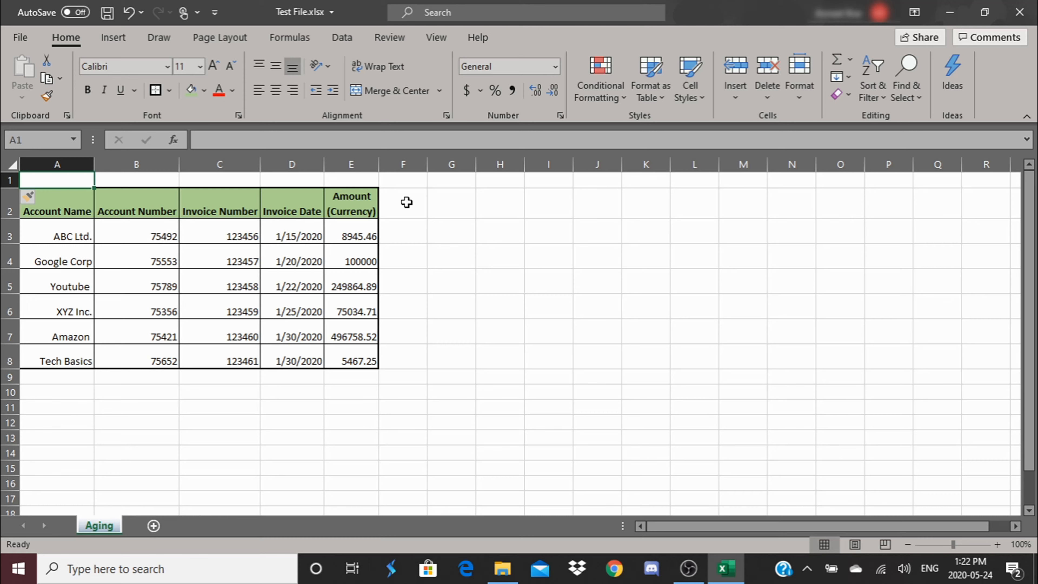
type("Recip")
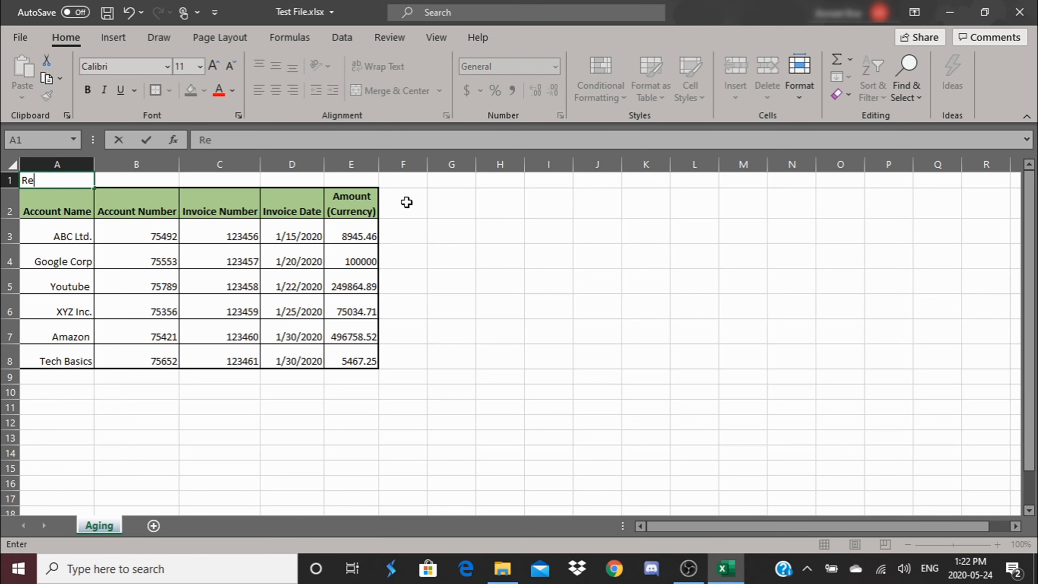
key("BackSpace")
type("ept")
key("BackSpace")
key("BackSpace")
key("BackSpace")
key("BackSpace")
key("BackSpace")
type("eipt of Purchases")
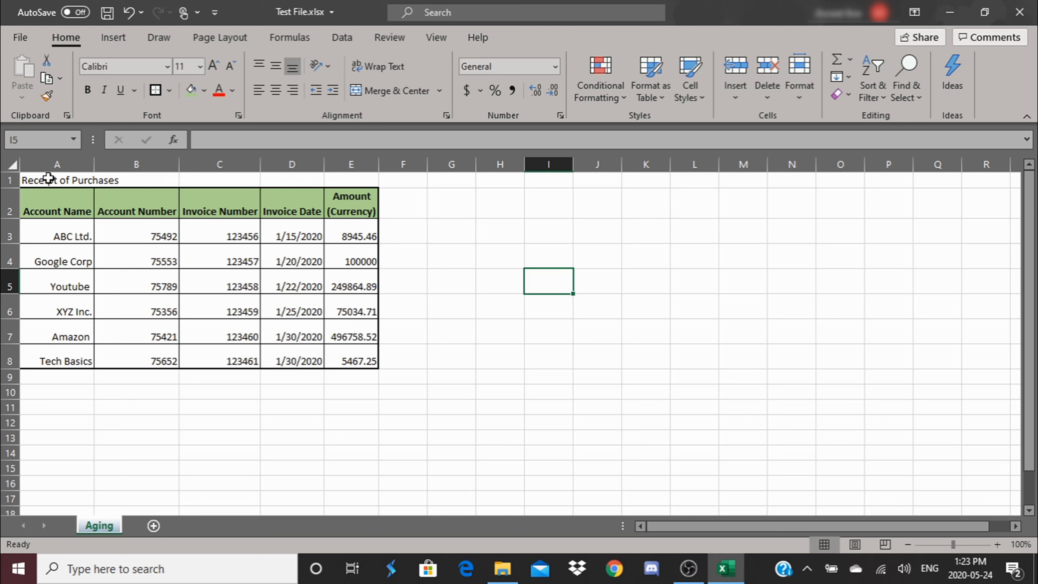
Step: Merge and center the title across A1:E1
left_click_drag(48, 178, 358, 182)
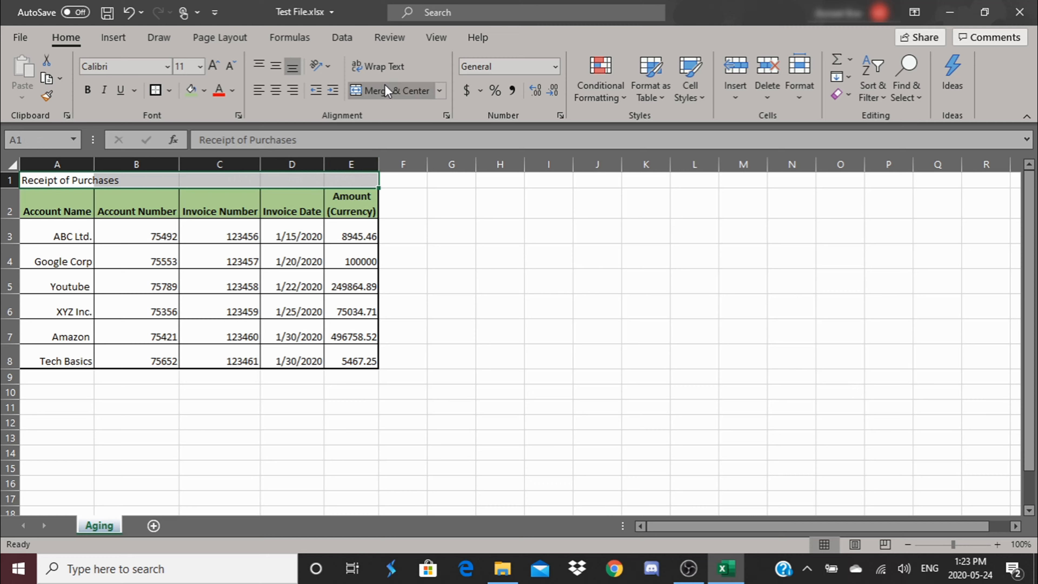
left_click(392, 91)
left_click(455, 213)
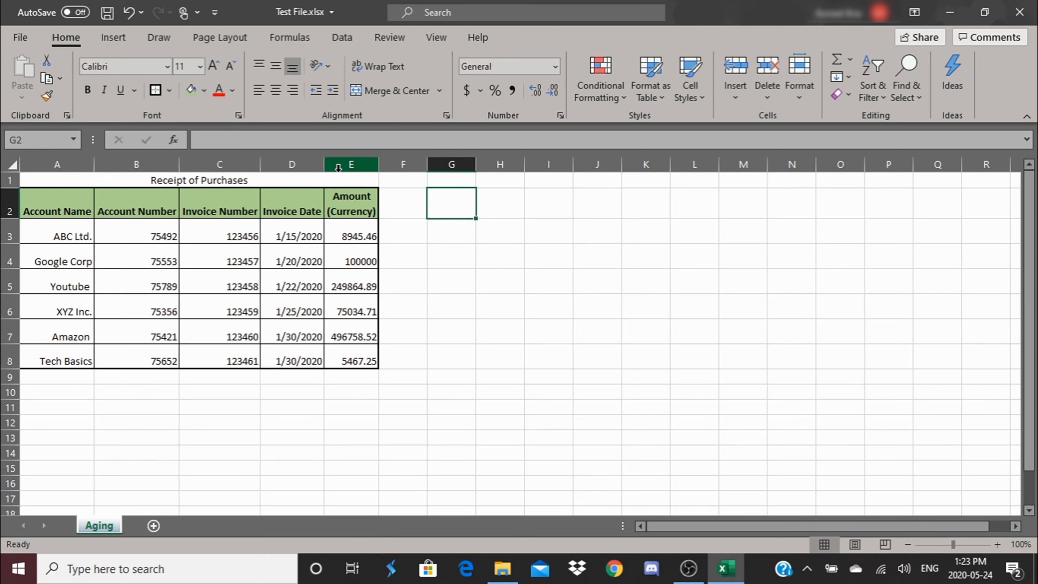
Step: Format the merged title as 16-point Aharoni with a darker blue theme font color
left_click(337, 177)
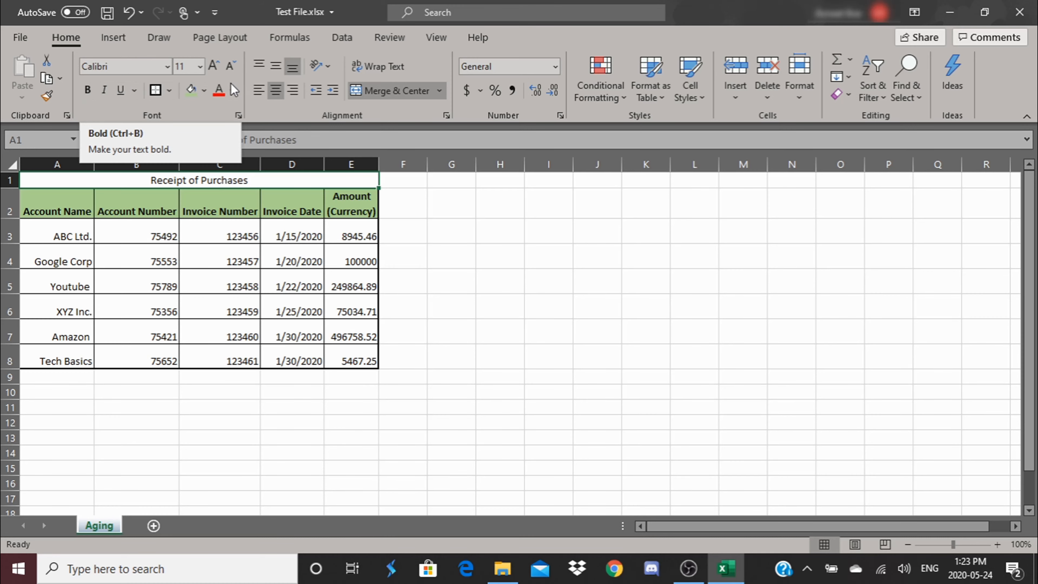
left_click(199, 67)
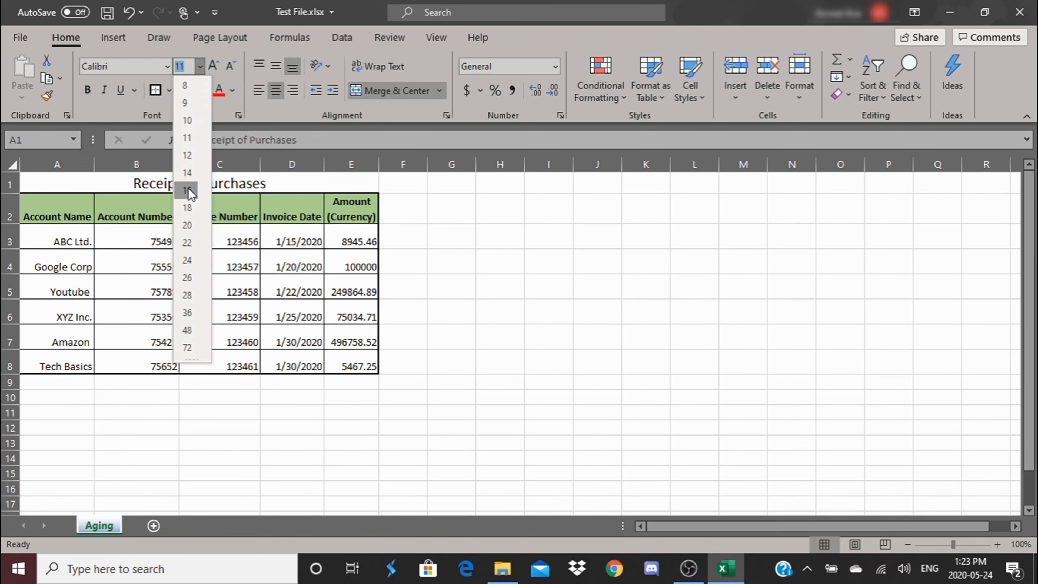
left_click(187, 190)
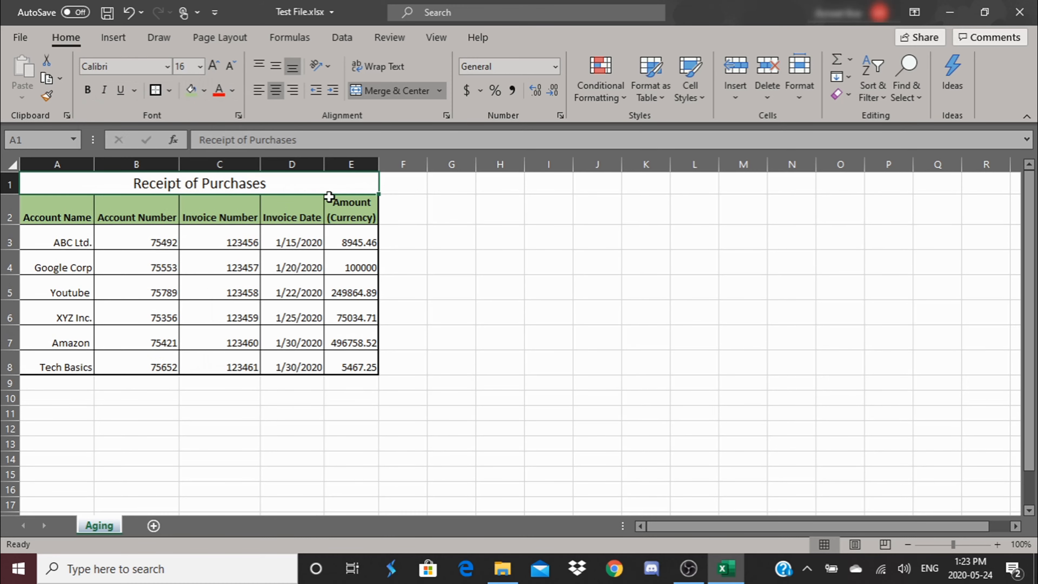
left_click(166, 67)
left_click(144, 237)
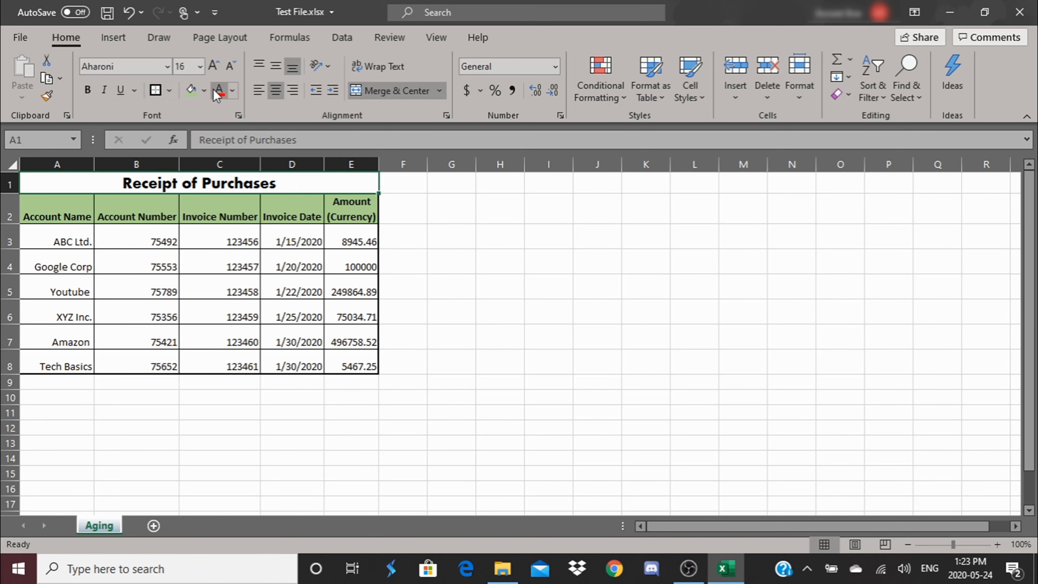
left_click(233, 90)
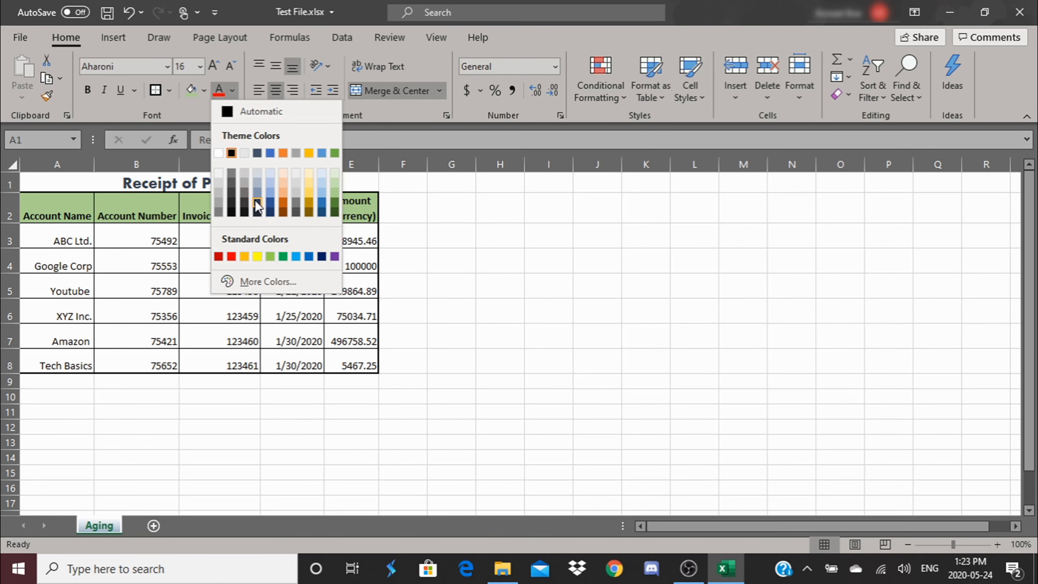
left_click(322, 202)
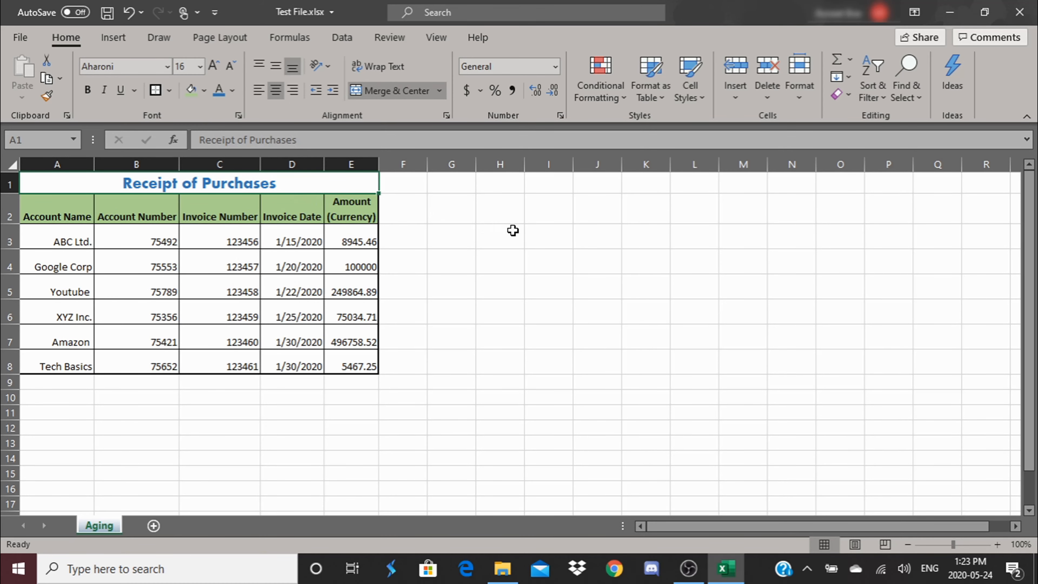
left_click(512, 231)
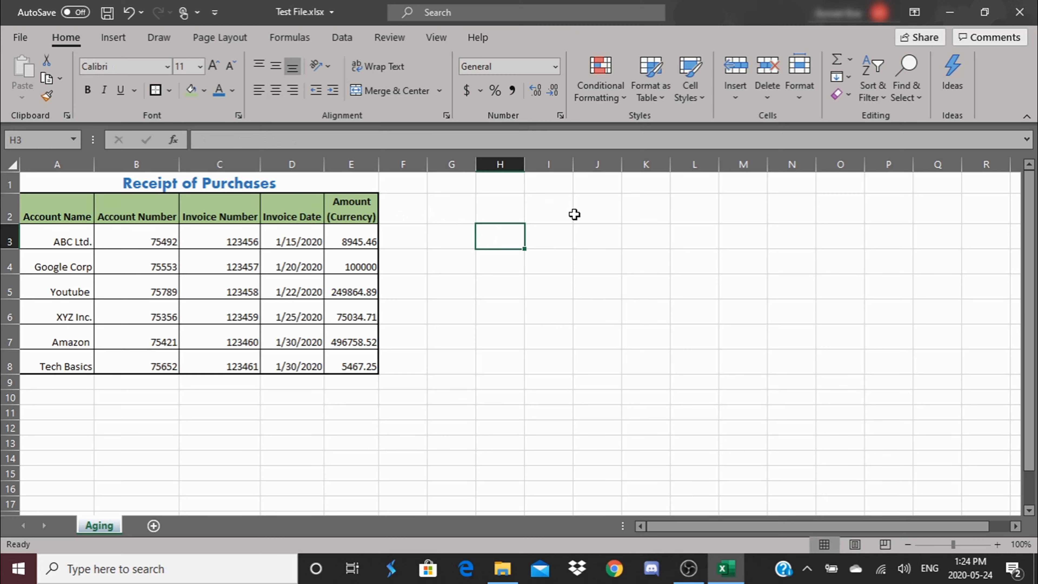
left_click(577, 213)
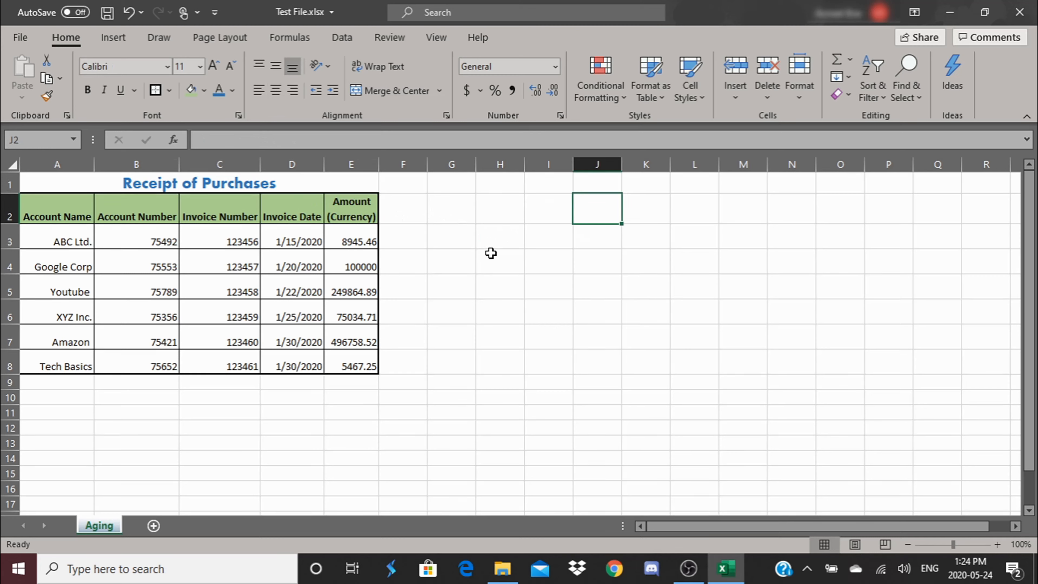
left_click(492, 255)
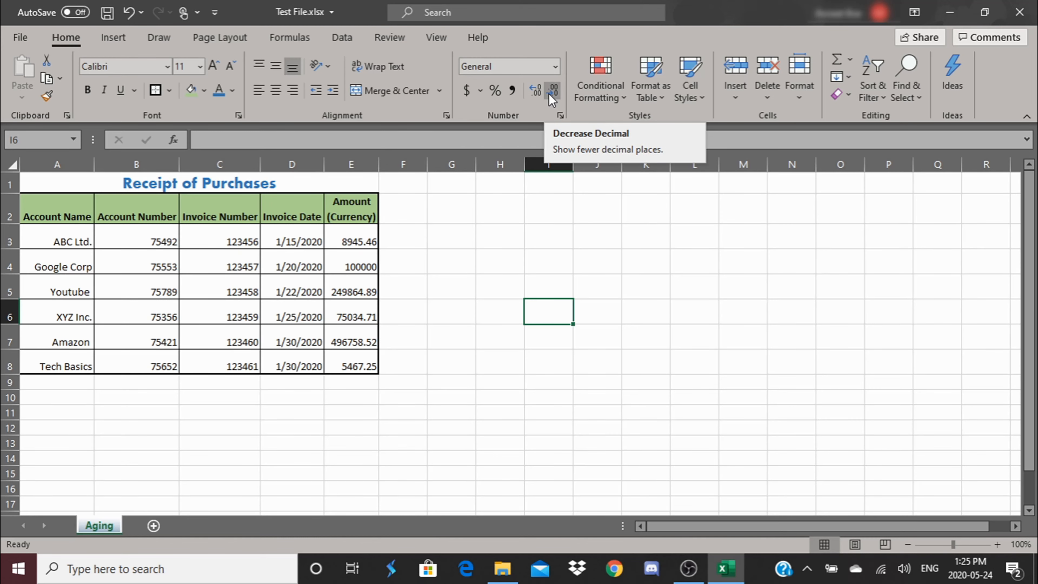
Step: Review the available number format categories and the Date types in the Format Cells dialog without applying any
left_click(560, 116)
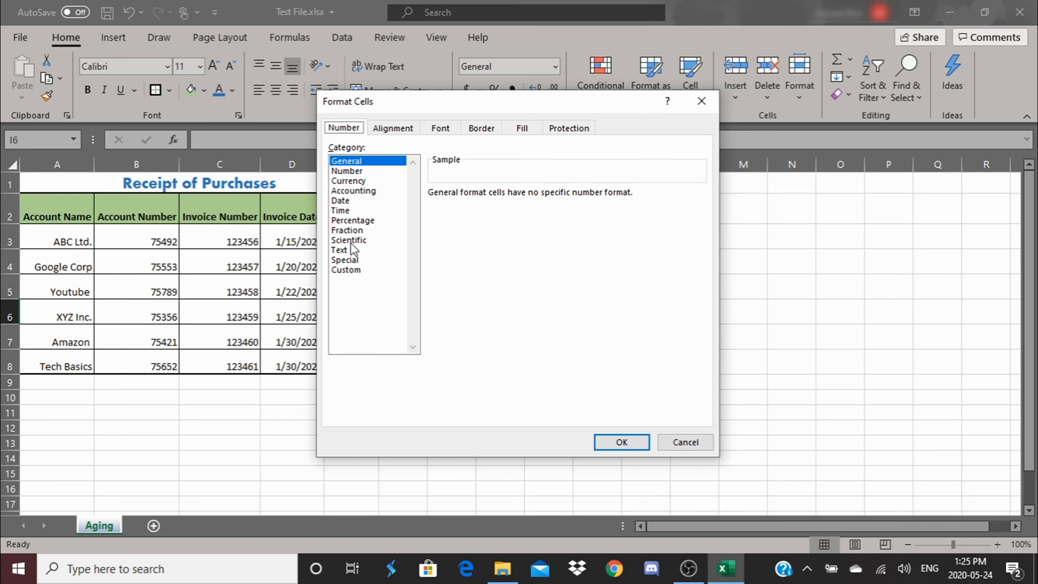
left_click(339, 200)
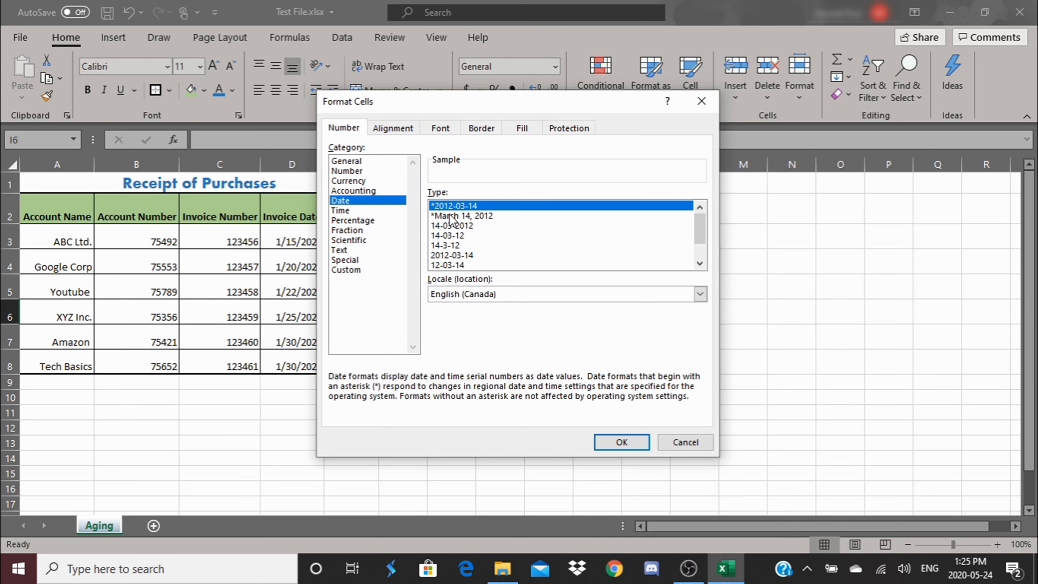
left_click(685, 443)
left_click(683, 442)
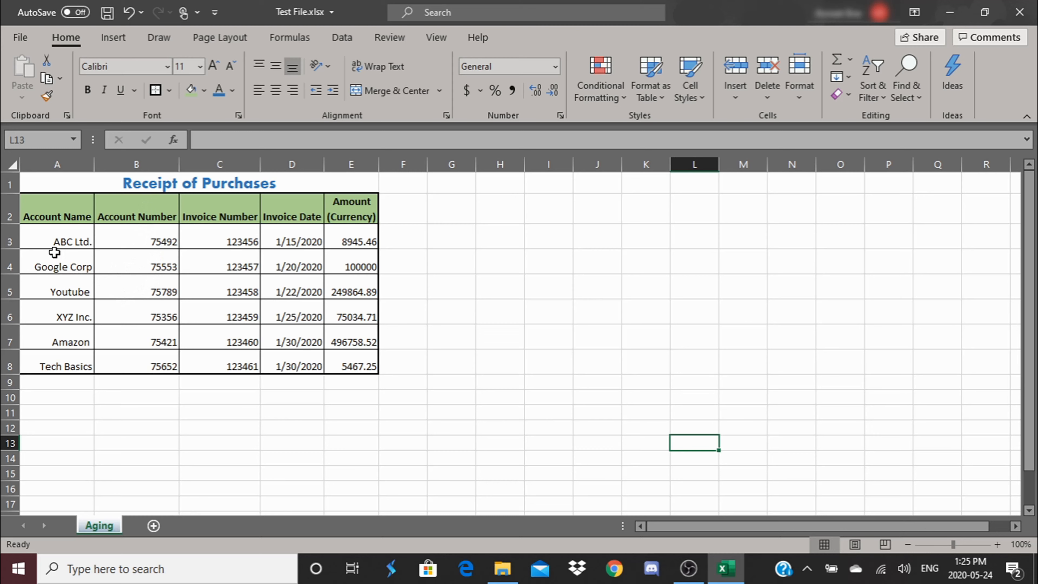
Step: Try to add a leading zero to the ABC Ltd. account number in cell B3
left_click(70, 160)
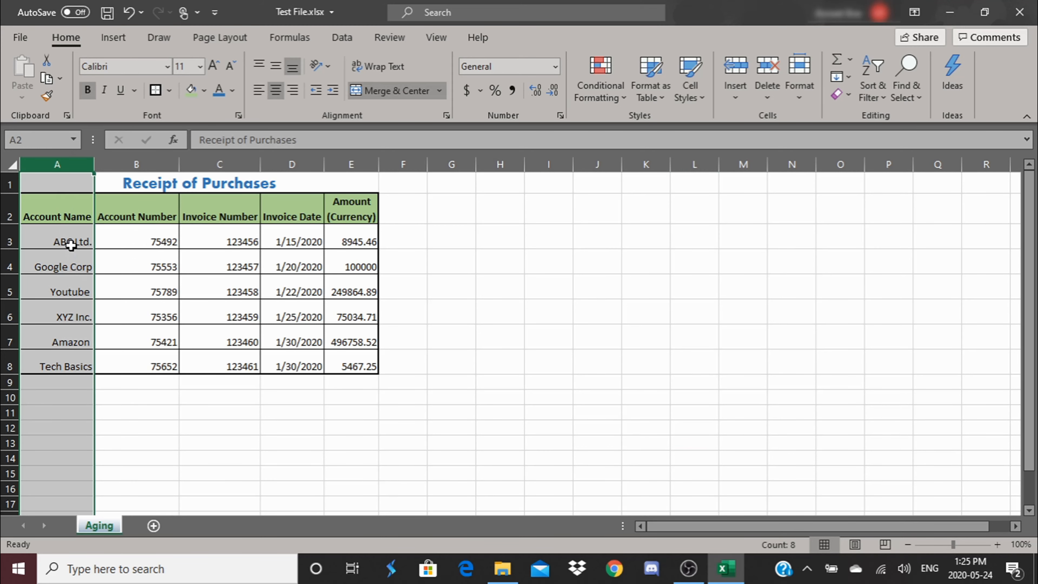
left_click(146, 237)
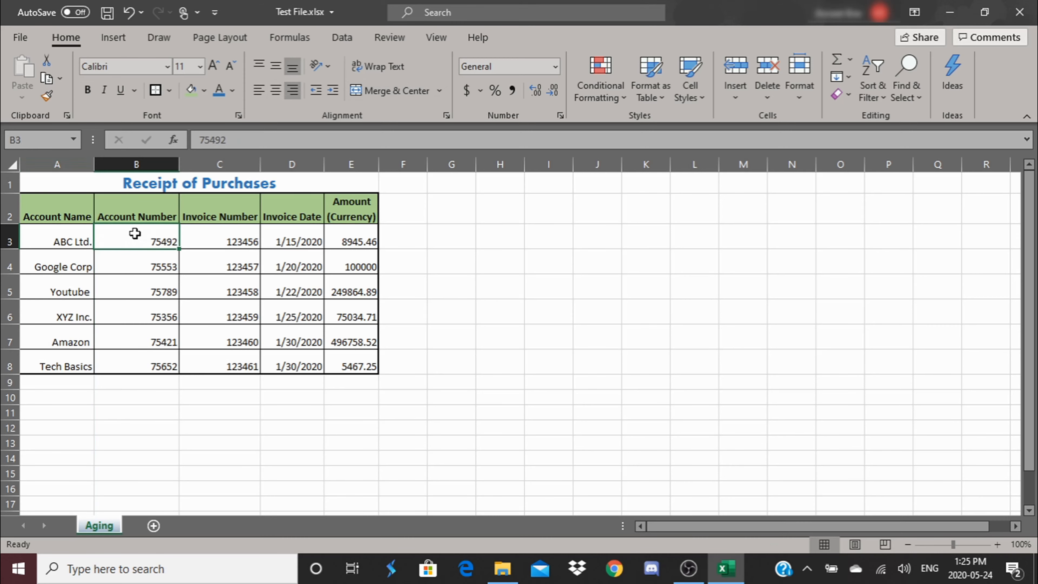
double_click(141, 241)
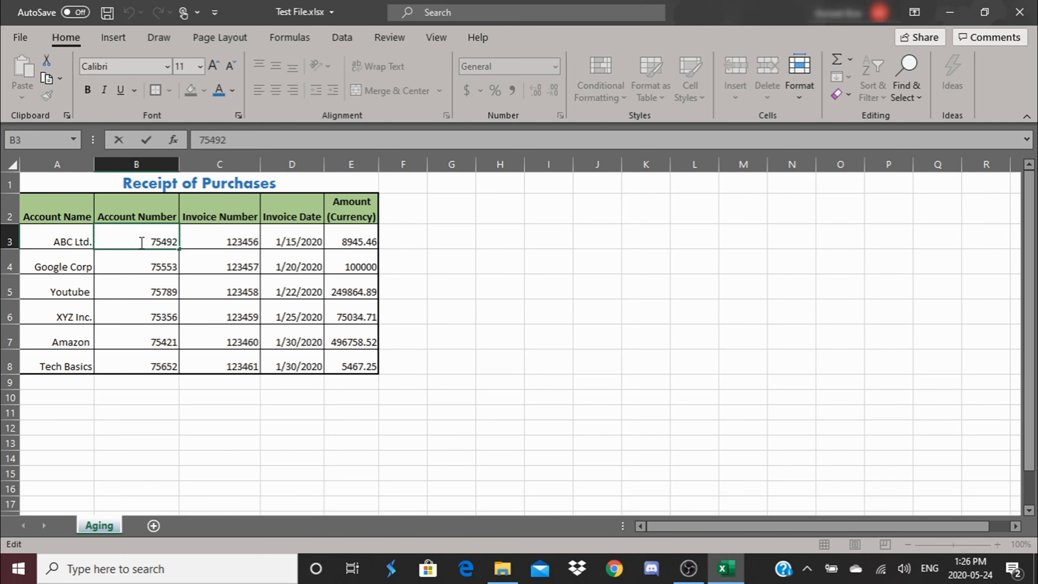
type("0")
key("Return")
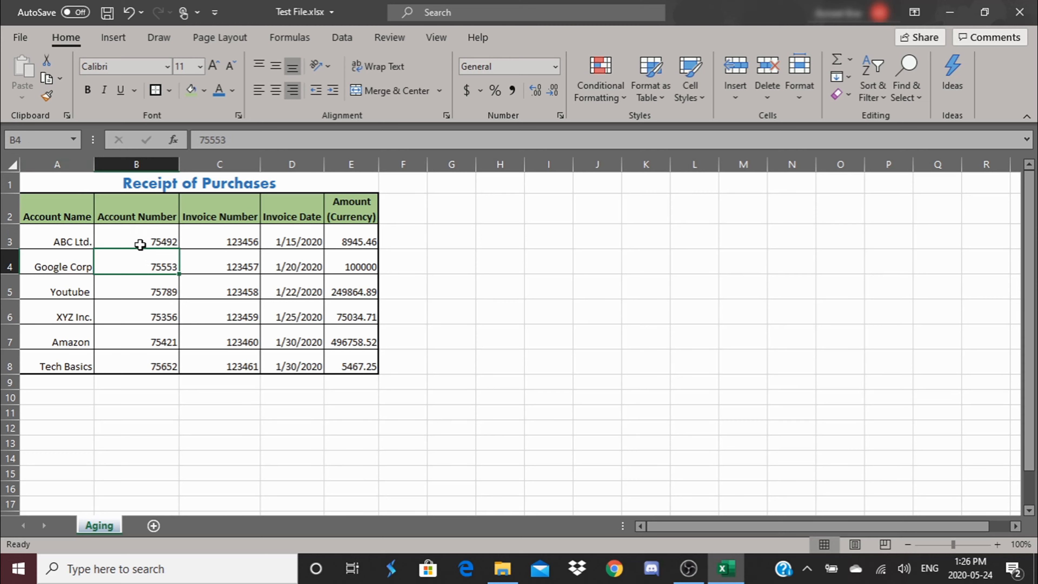
Step: Format the account numbers in B3:B8 as Text
left_click_drag(139, 237, 140, 357)
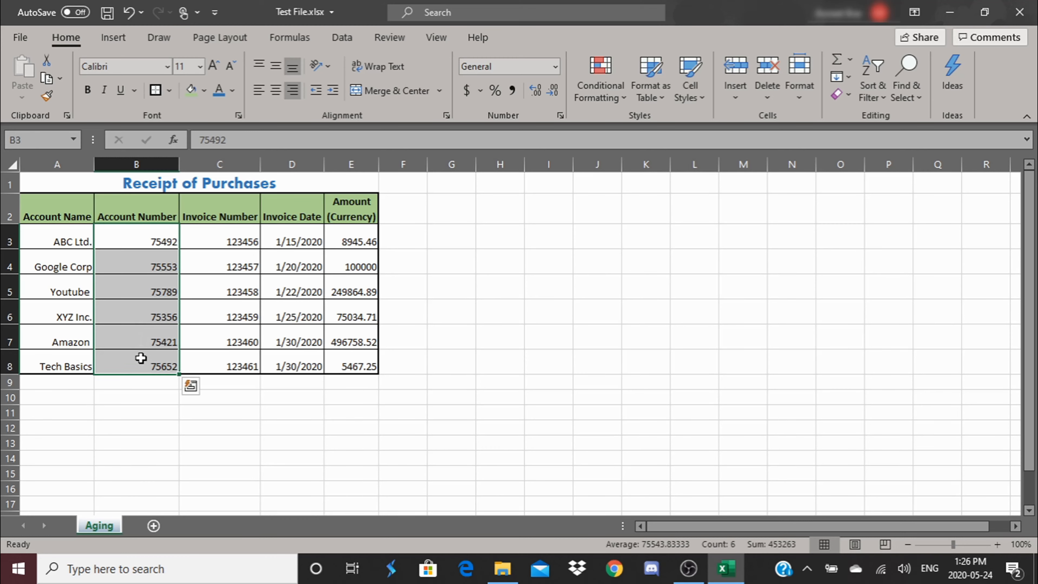
right_click(147, 264)
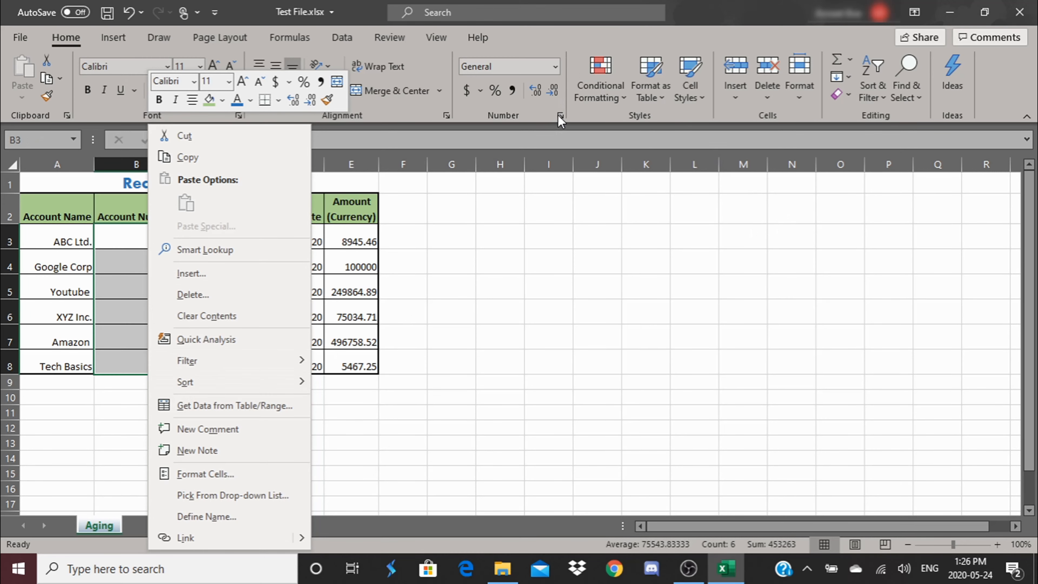
left_click(186, 475)
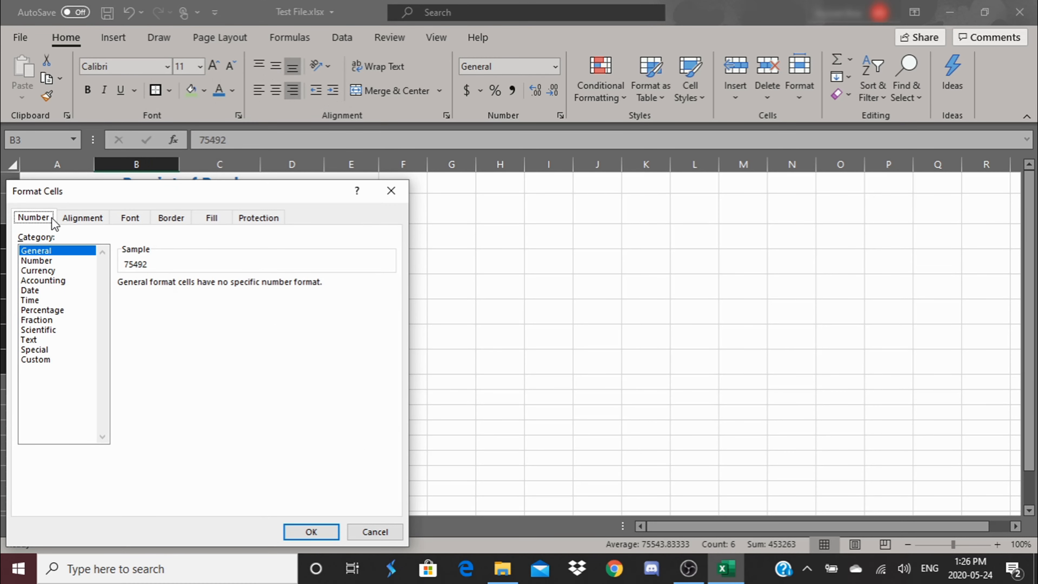
left_click(29, 340)
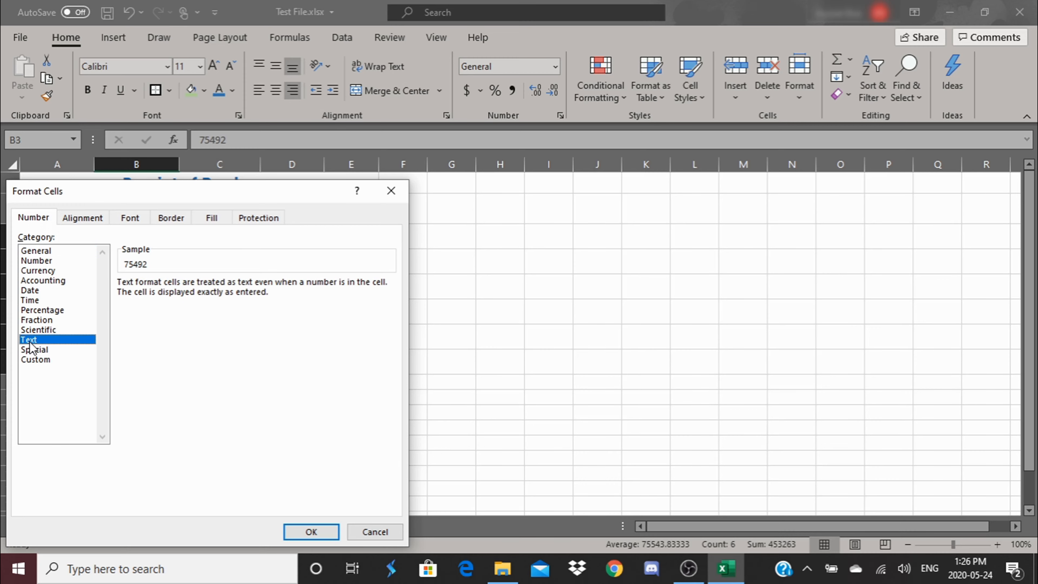
left_click(319, 529)
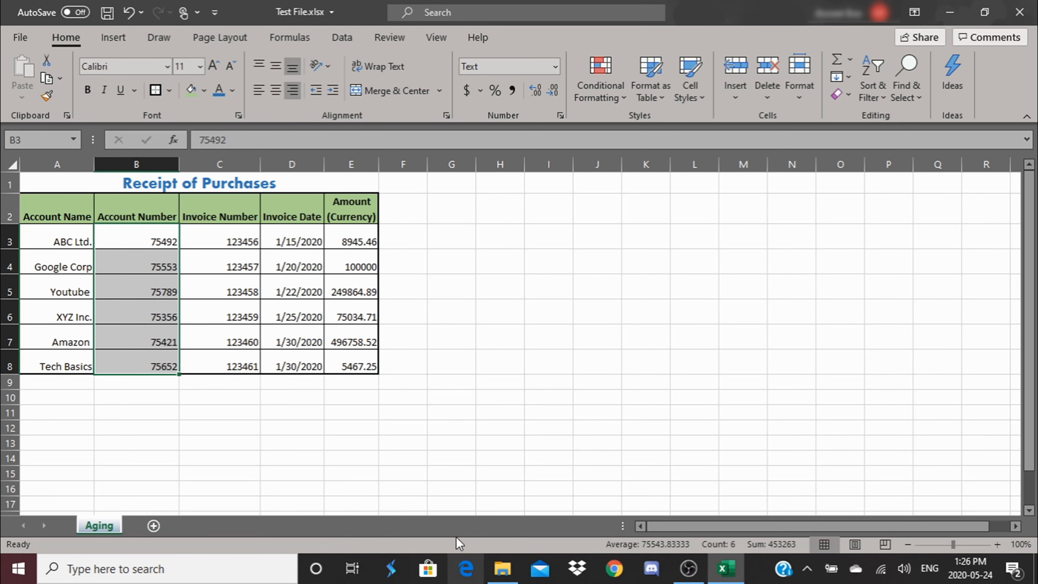
left_click(587, 445)
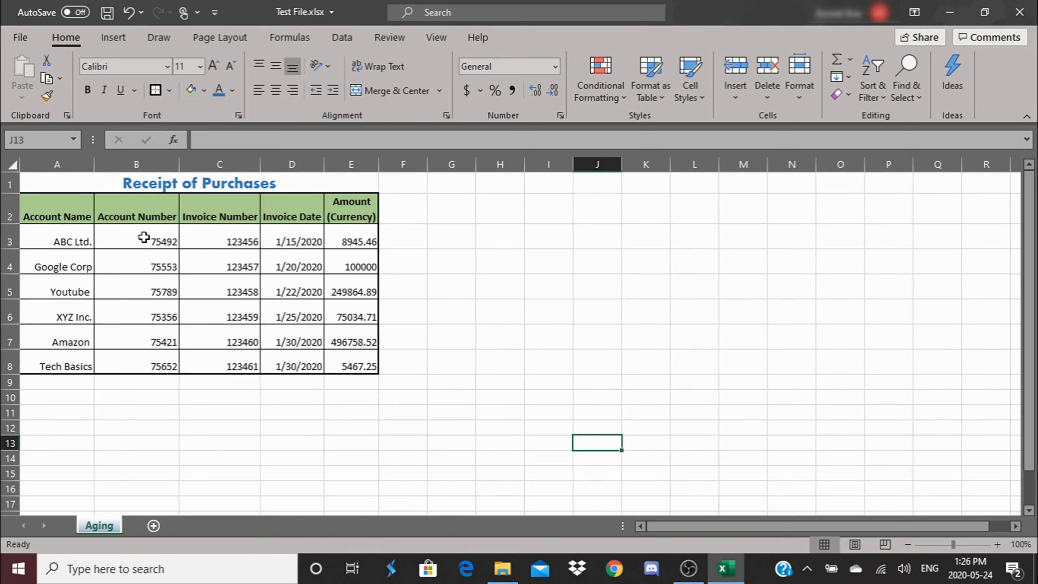
Step: Add a leading zero to each of the account numbers in B3:B8
double_click(143, 239)
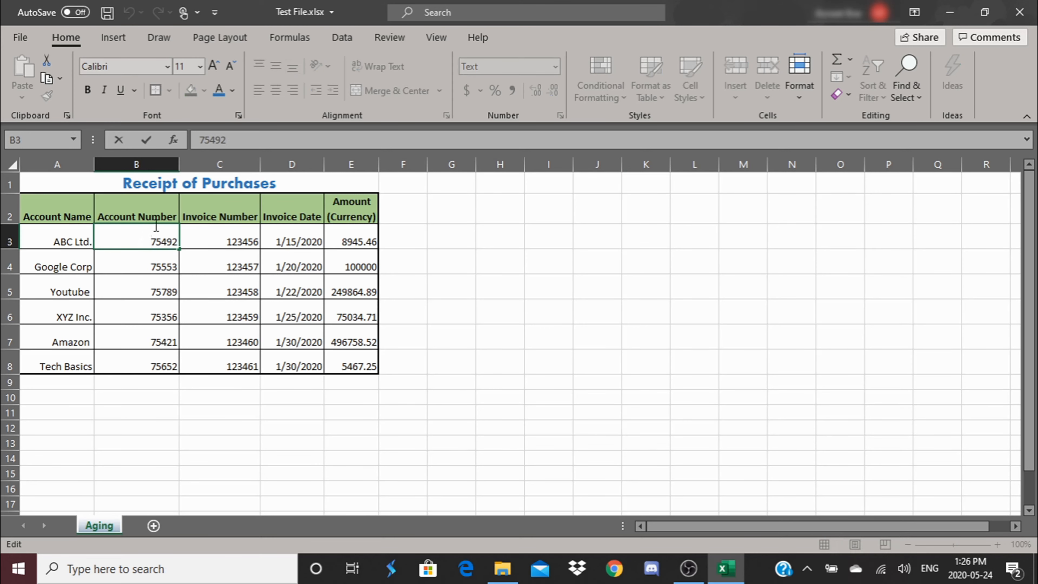
type("0")
key("Return")
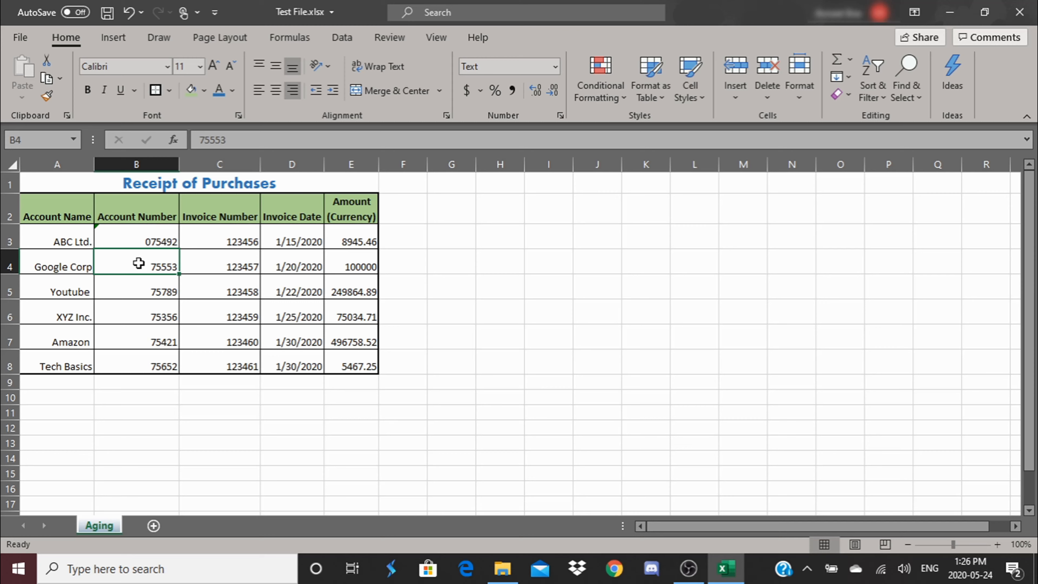
double_click(139, 264)
type("0")
key("Return")
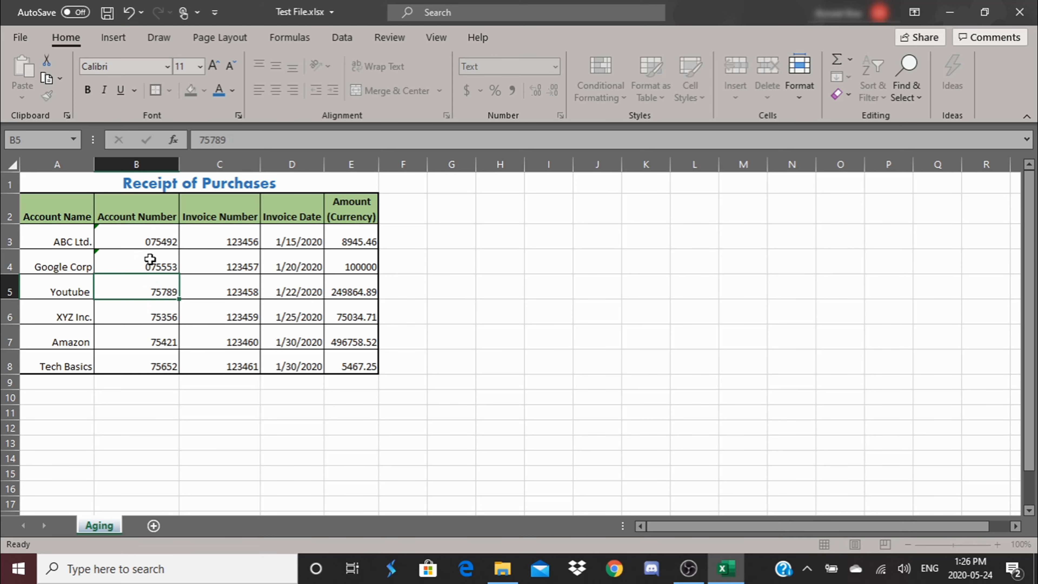
double_click(143, 291)
type("0")
key("Return")
double_click(150, 317)
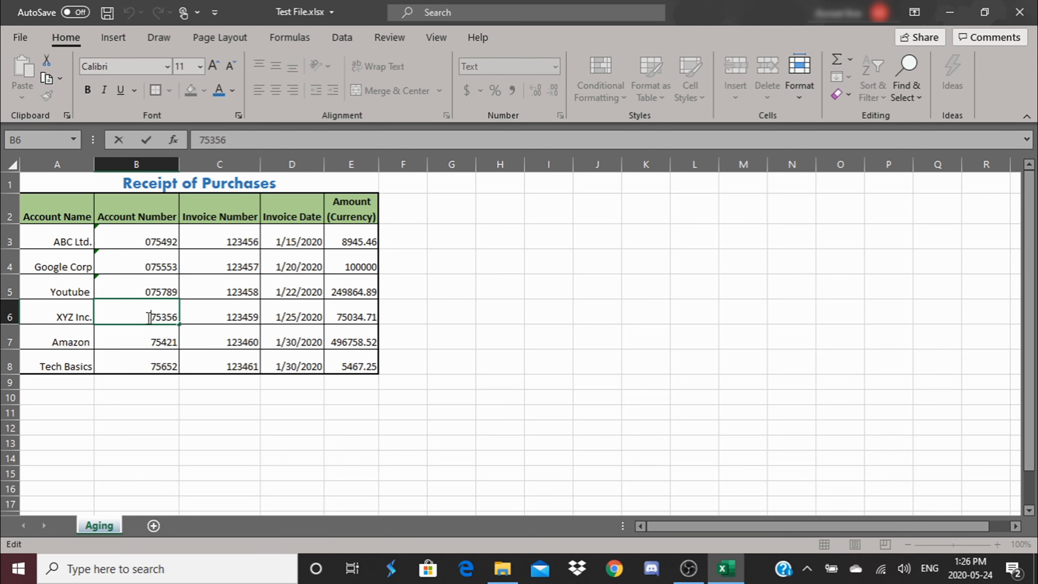
type("0")
key("Return")
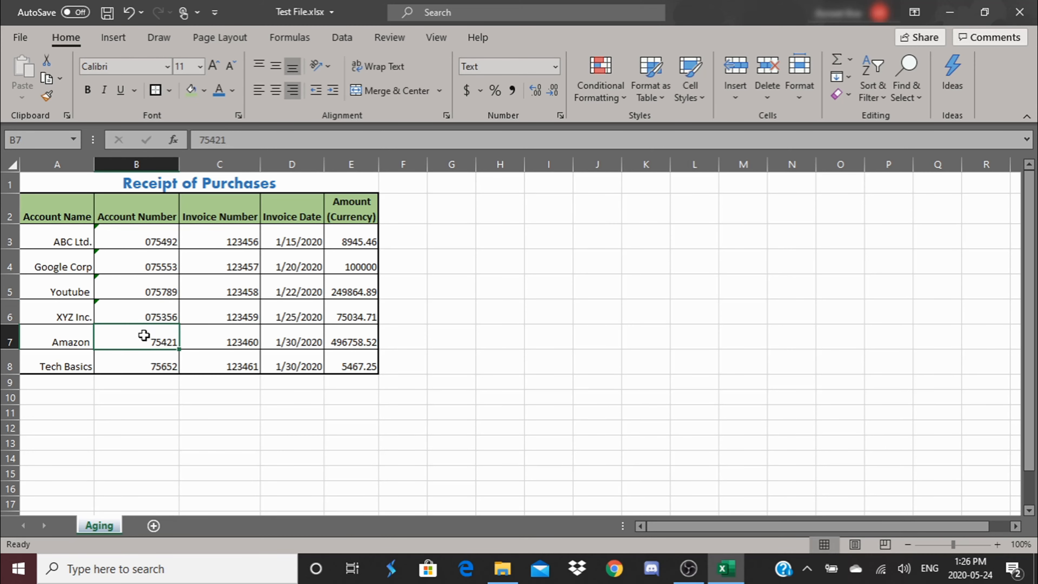
double_click(145, 333)
type("0")
key("Return")
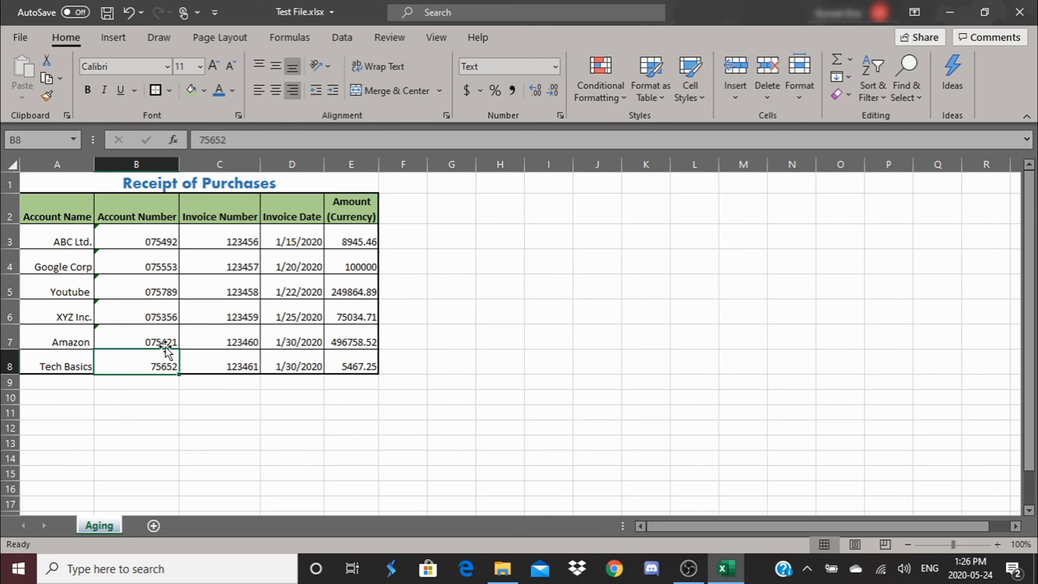
double_click(142, 365)
type("0")
key("Return")
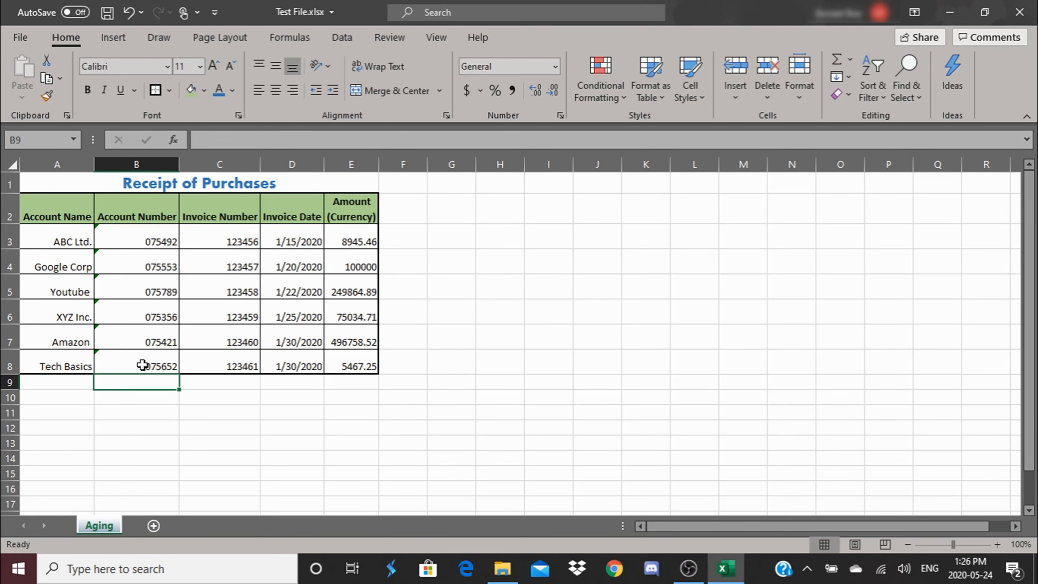
left_click(480, 367)
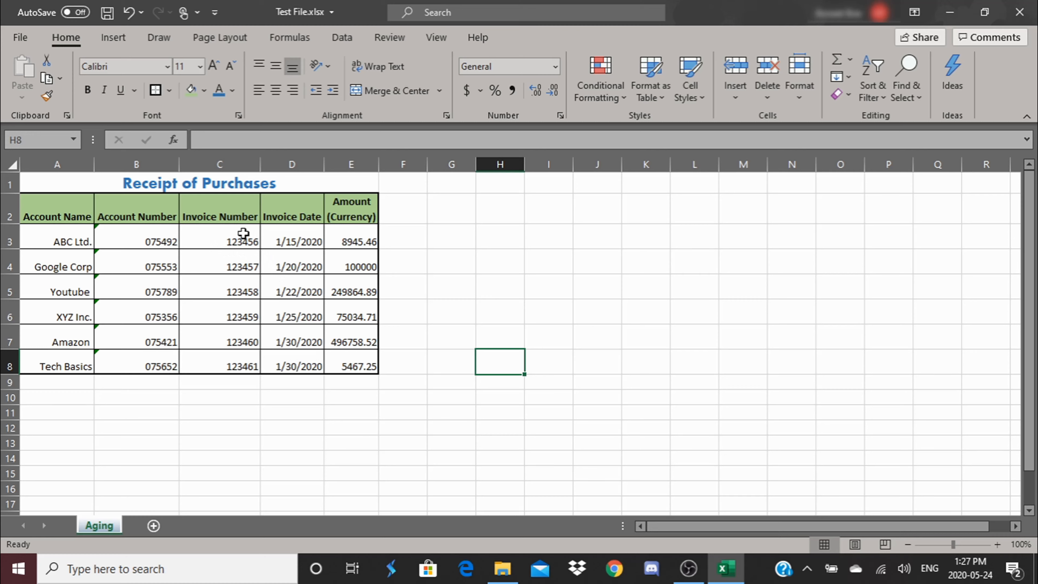
Step: Format the invoice dates in D3:D8 as Date with the 14-Mar-12 type
left_click(243, 233)
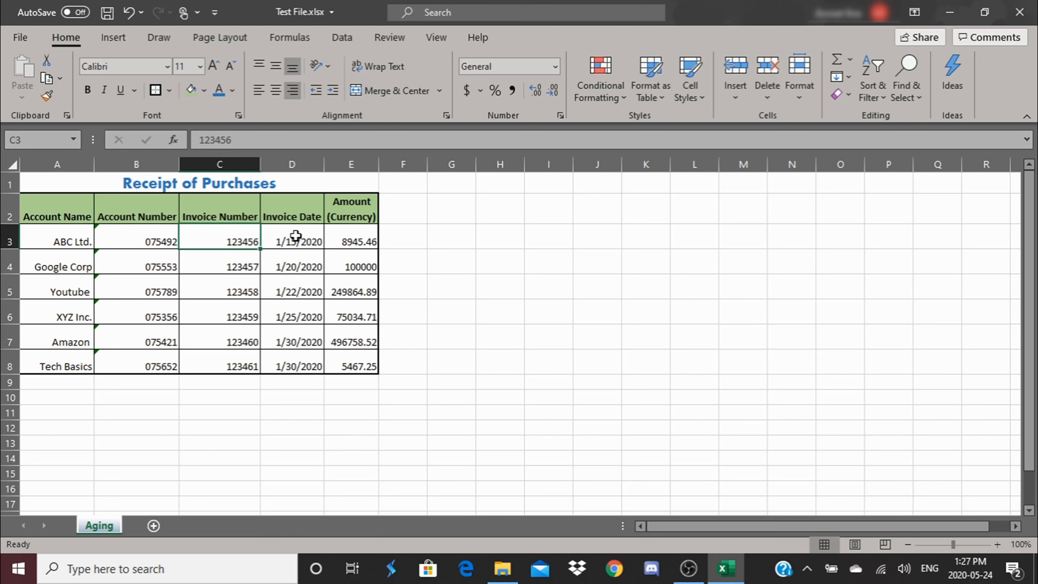
left_click_drag(295, 236, 292, 365)
right_click(295, 291)
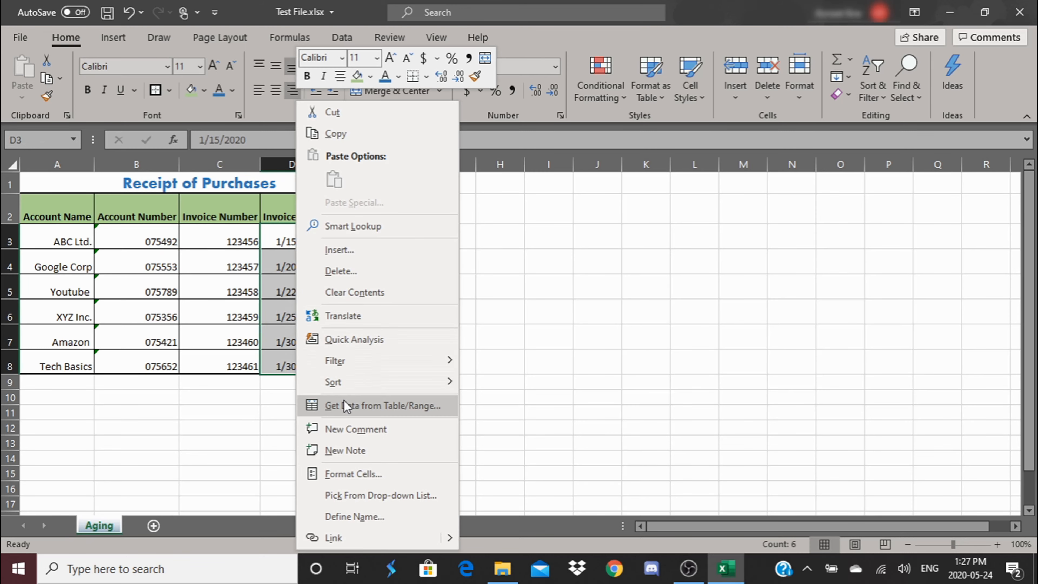
left_click(349, 482)
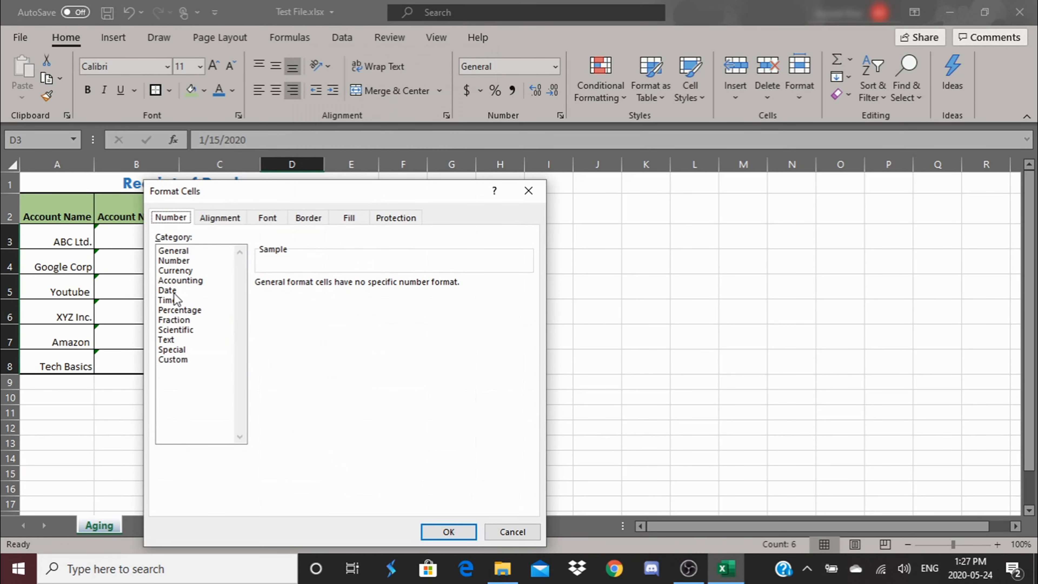
left_click(172, 291)
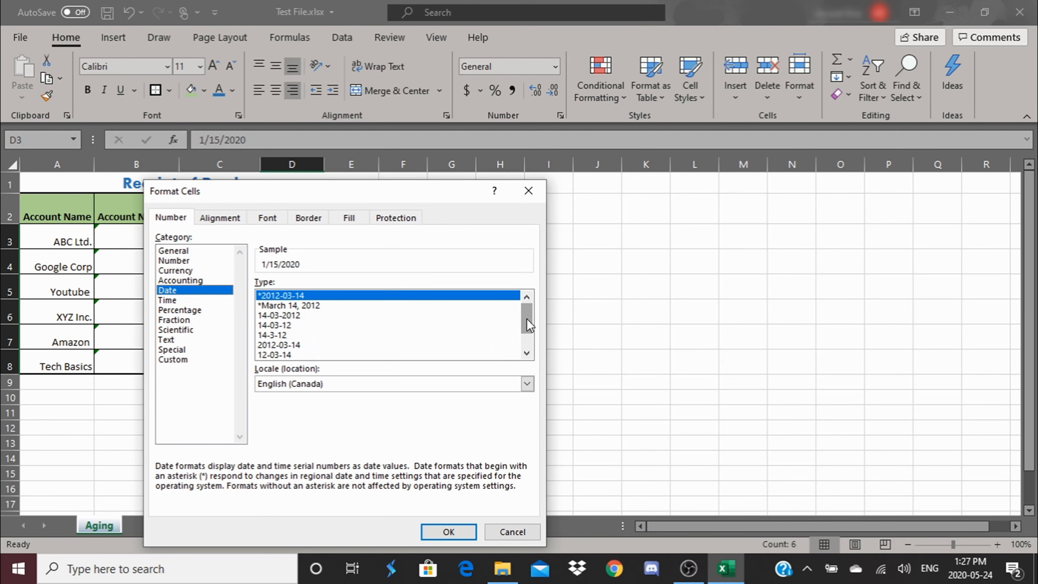
left_click_drag(527, 319, 485, 319)
left_click(312, 307)
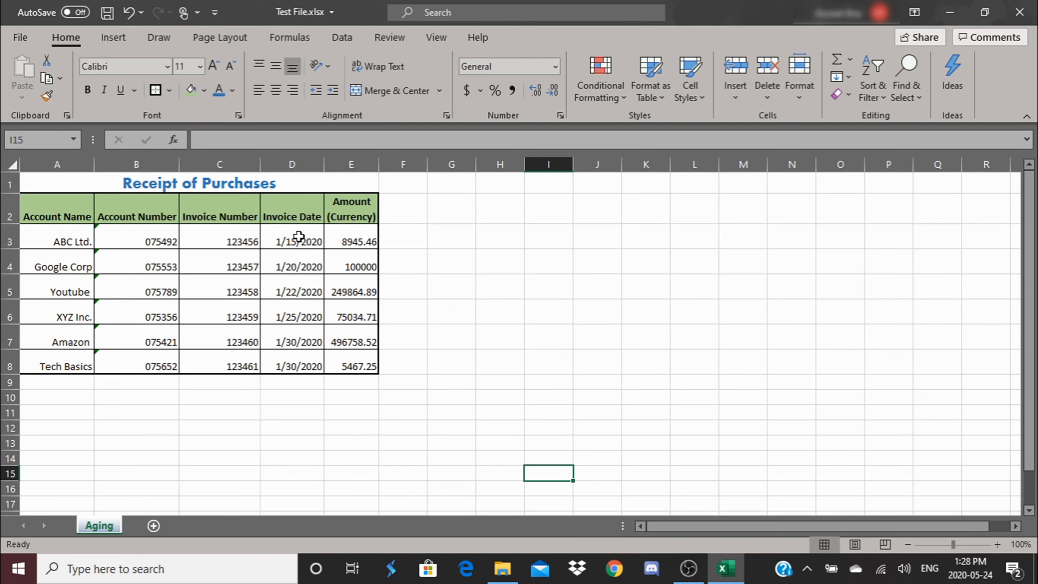
Step: Apply the custom number format dd/mm/yyyy to the invoice dates in D3:D8
left_click_drag(299, 236, 292, 362)
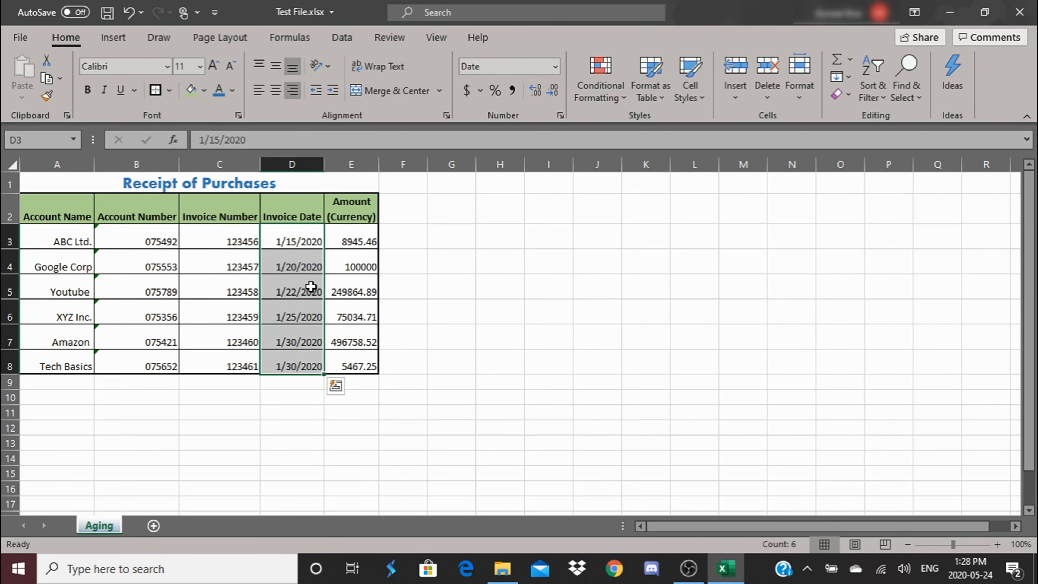
right_click(305, 285)
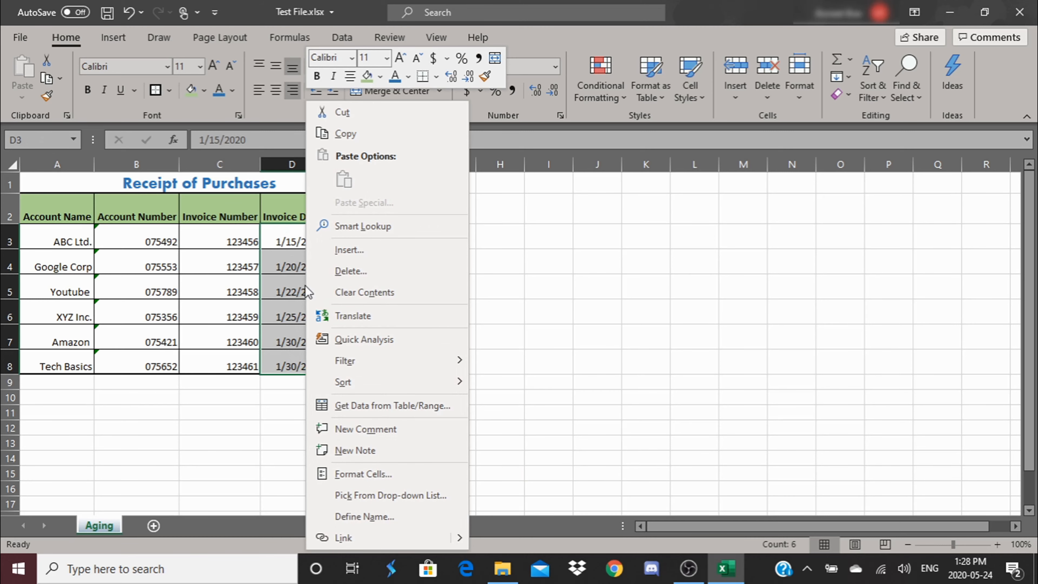
left_click(394, 479)
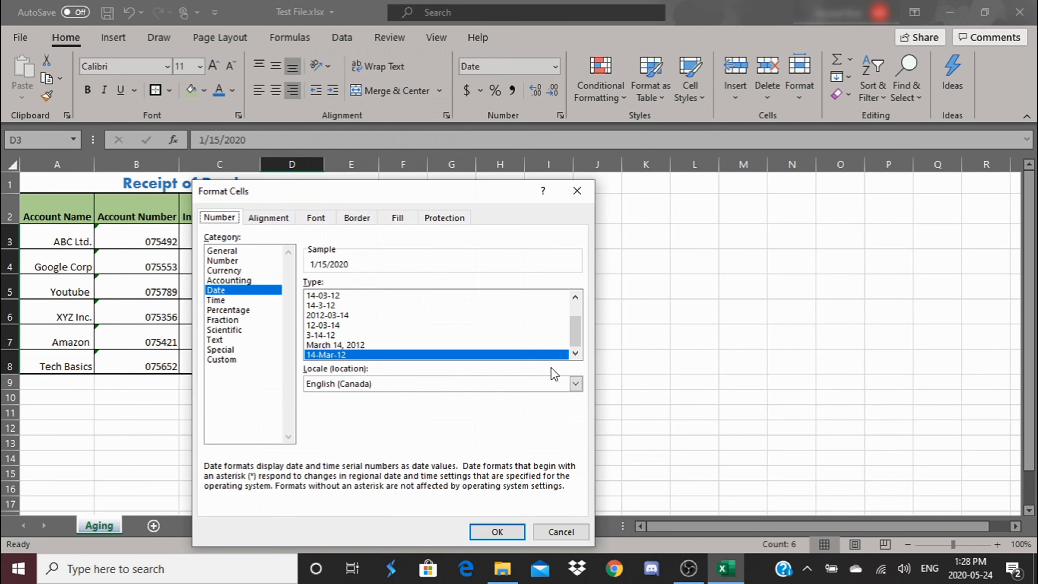
left_click_drag(579, 333, 579, 317)
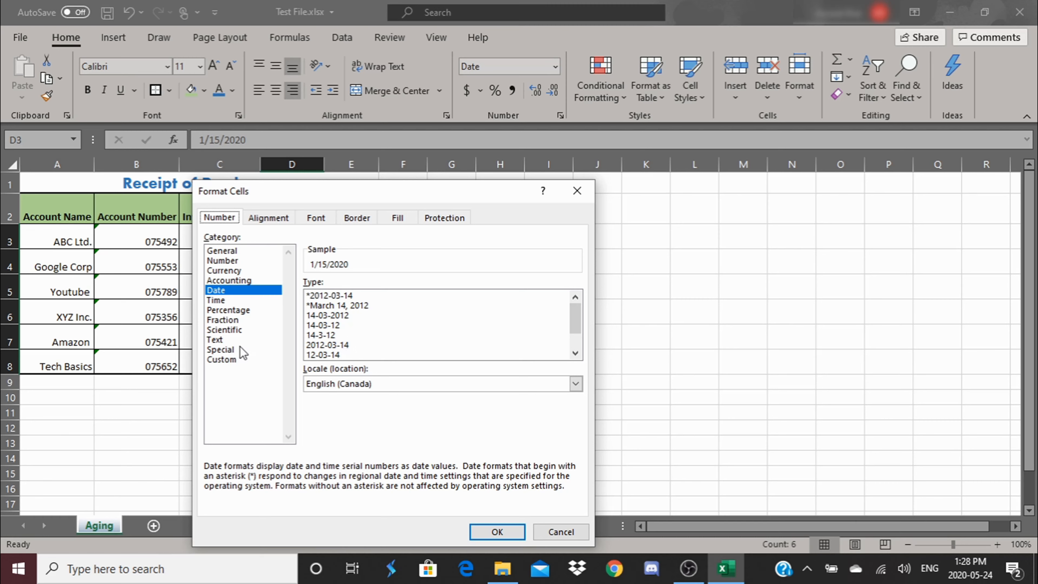
left_click(229, 360)
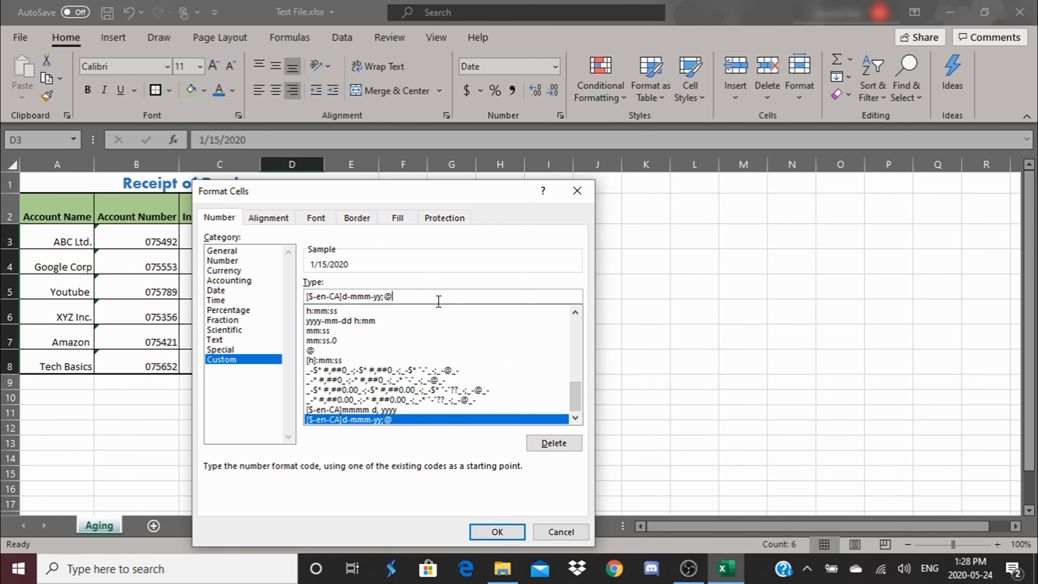
left_click_drag(438, 299, 310, 288)
key("BackSpace")
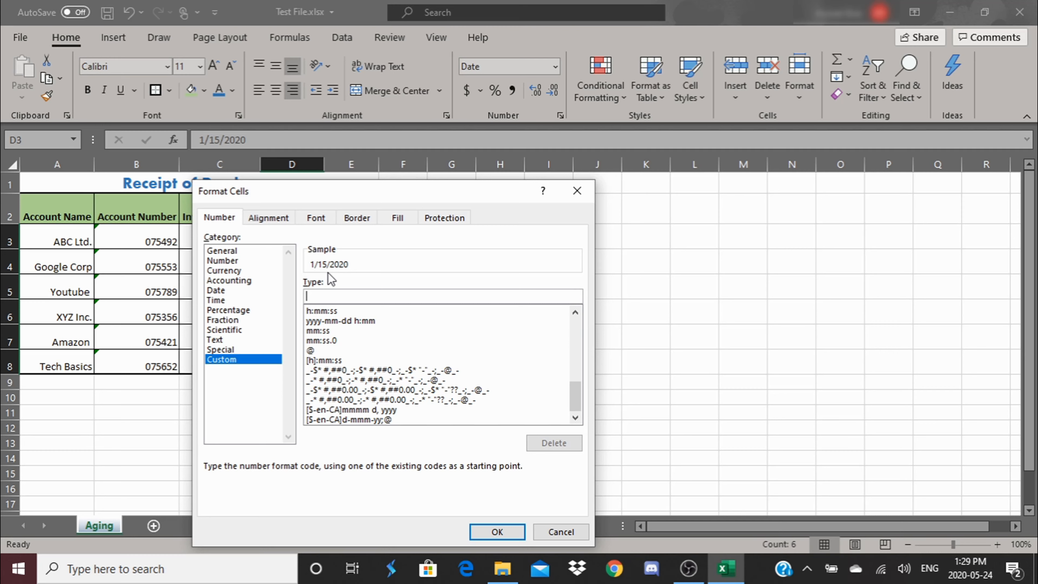
type("dd/mm/yyyy")
left_click(518, 532)
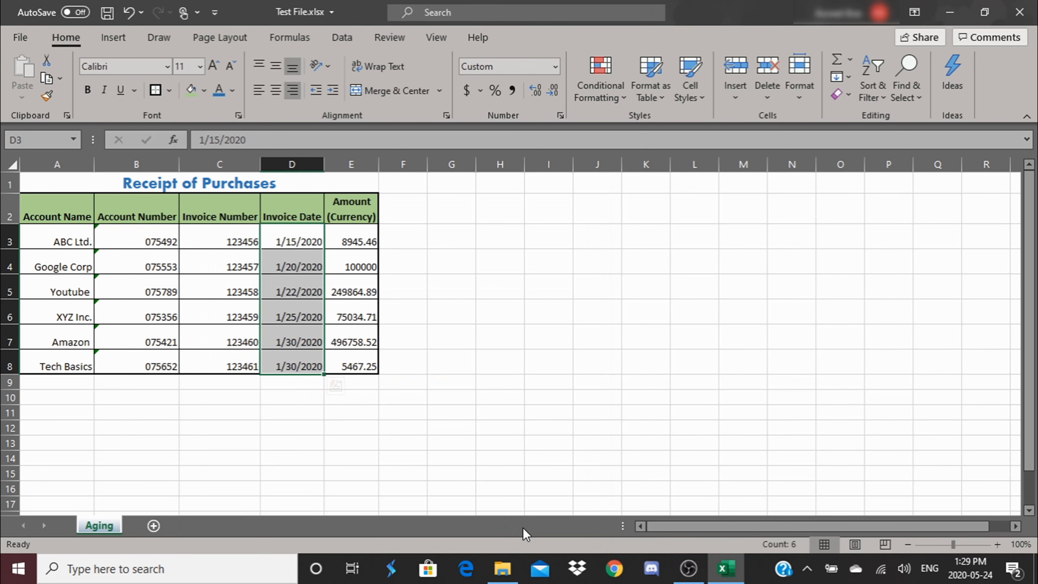
left_click(494, 473)
left_click(284, 241)
right_click(292, 242)
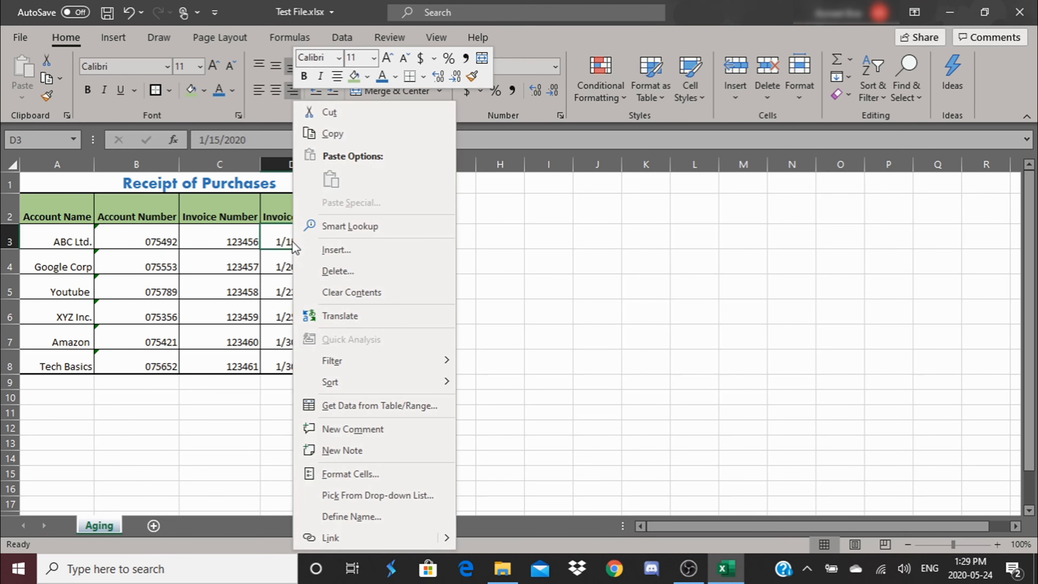
left_click(506, 411)
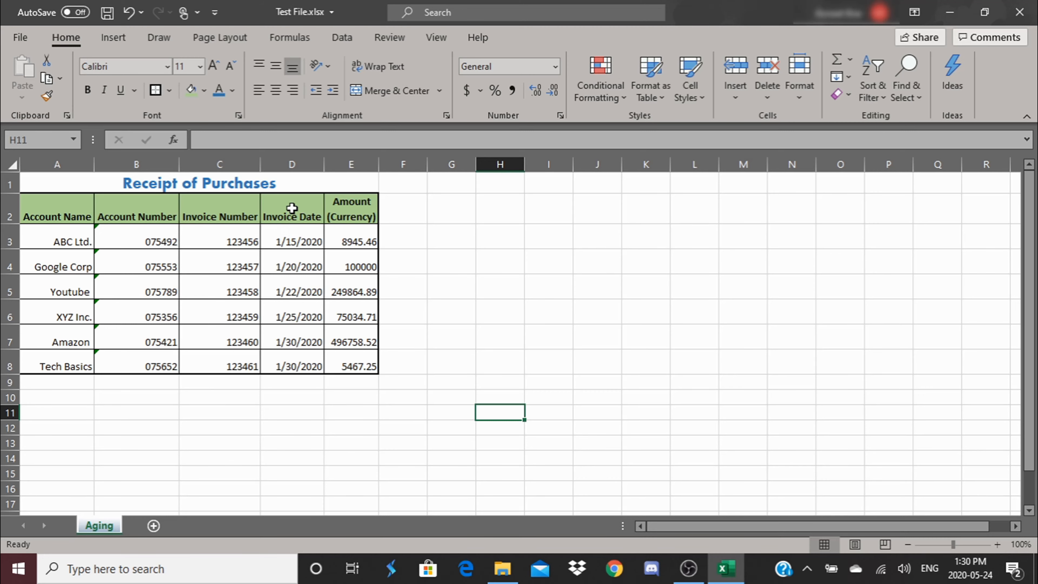
Step: Format the invoice dates in D3:D8 as Date with the March 14, 2012 type
left_click_drag(292, 208, 294, 367)
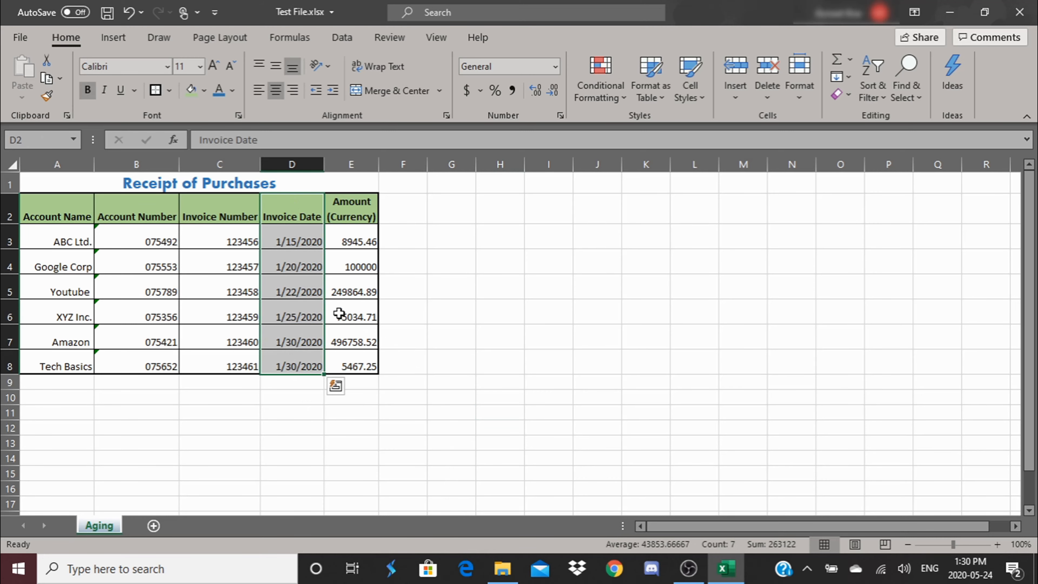
right_click(288, 301)
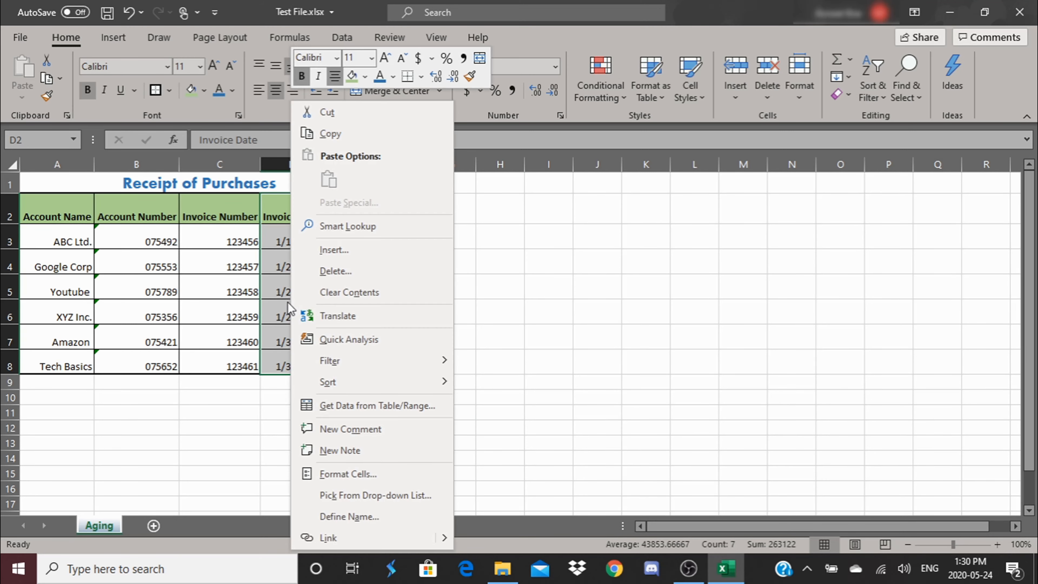
left_click(349, 473)
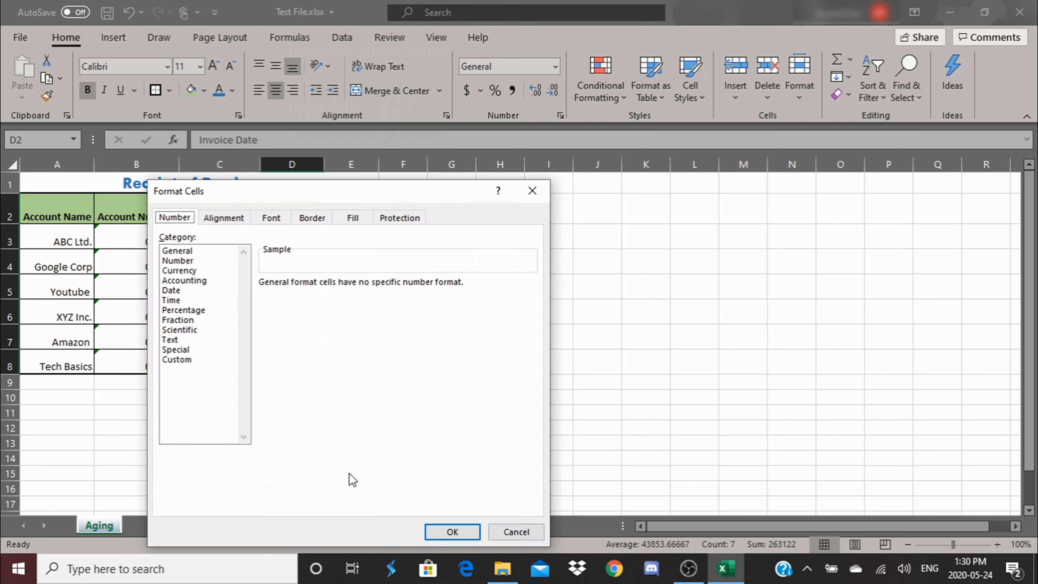
left_click(171, 292)
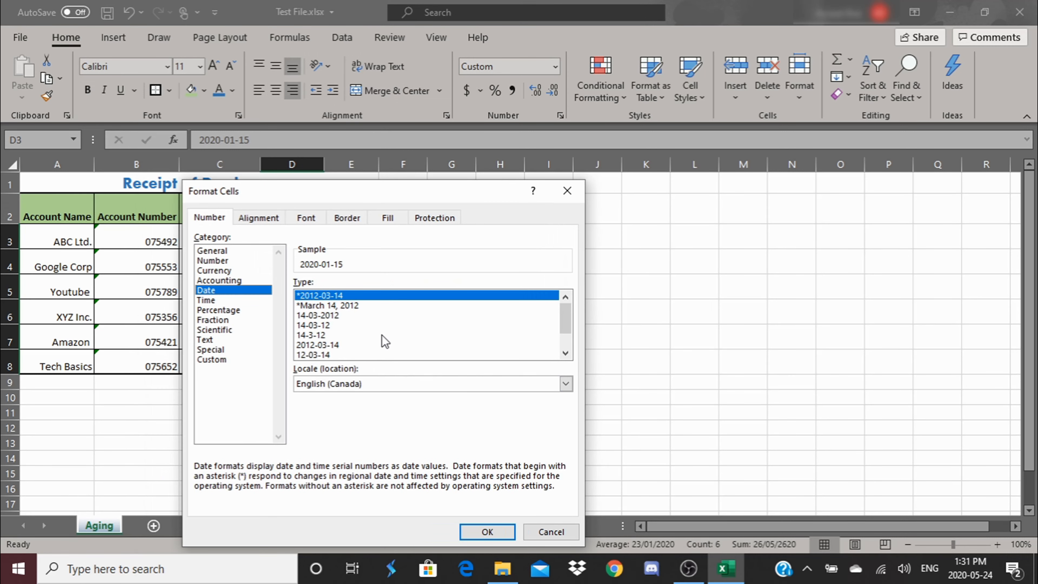
scroll(560, 323, "down", 1)
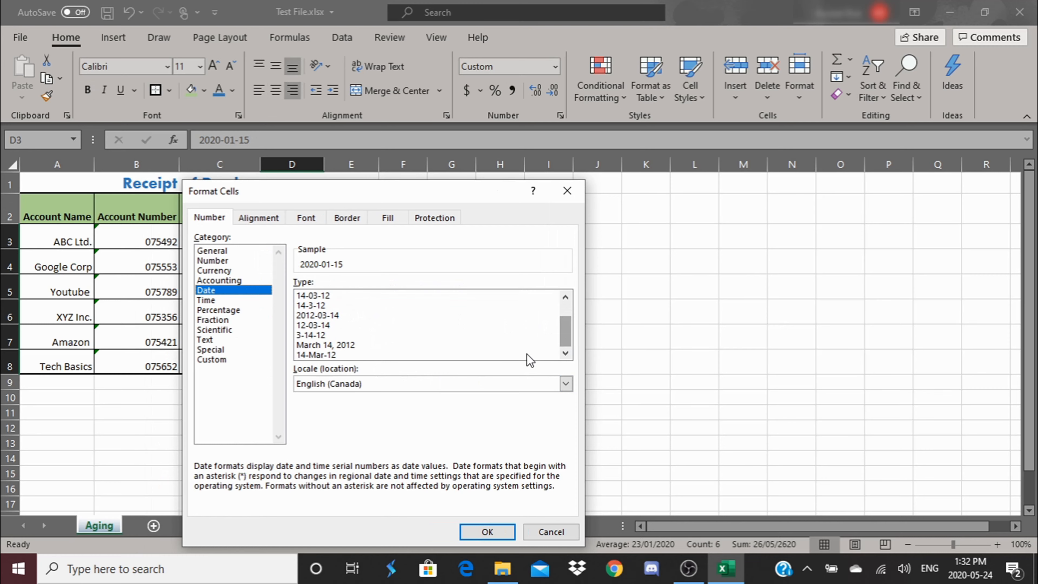
left_click(325, 345)
left_click(487, 532)
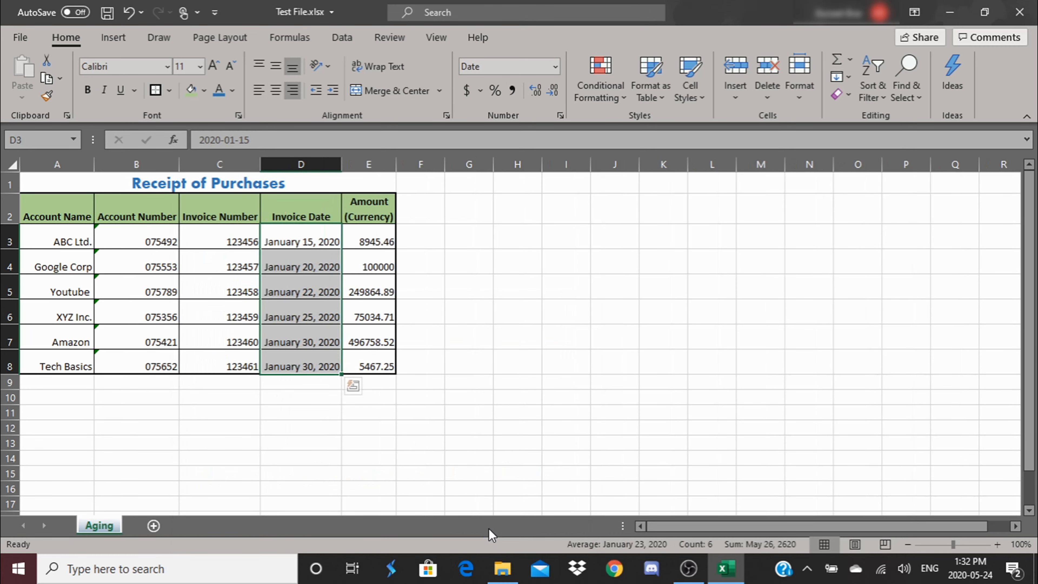
left_click(461, 382)
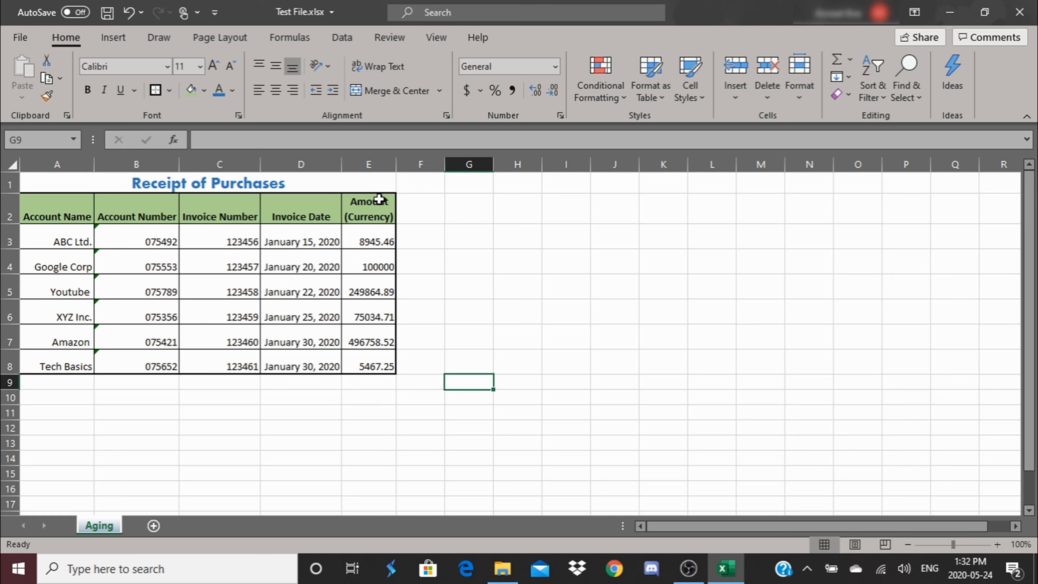
Step: Apply the Accounting number format with the dollar sign to the Amount (Currency) cells E2:E8
left_click(368, 164)
left_click(484, 311)
left_click_drag(378, 207, 380, 365)
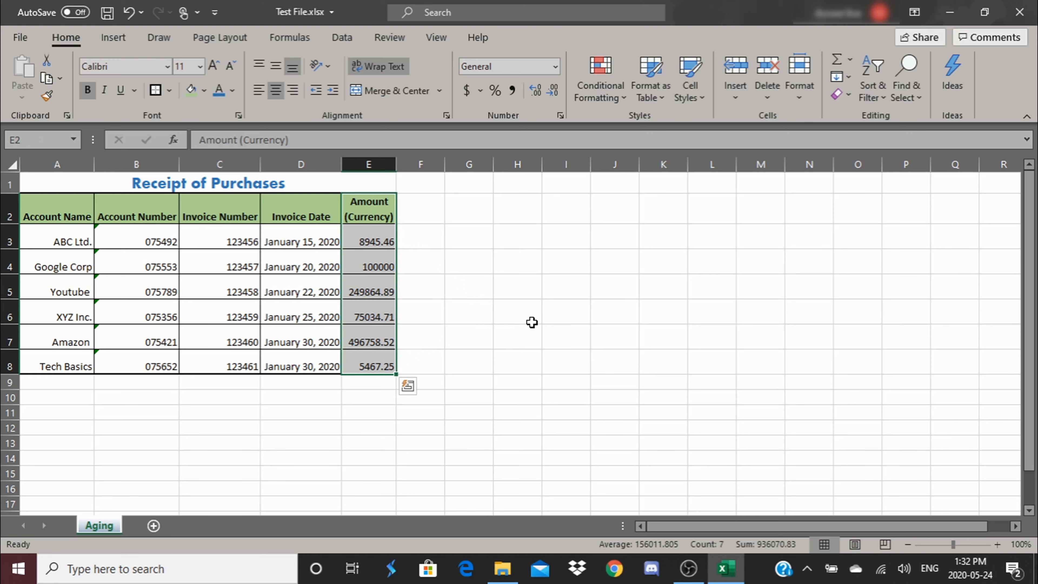
left_click(466, 92)
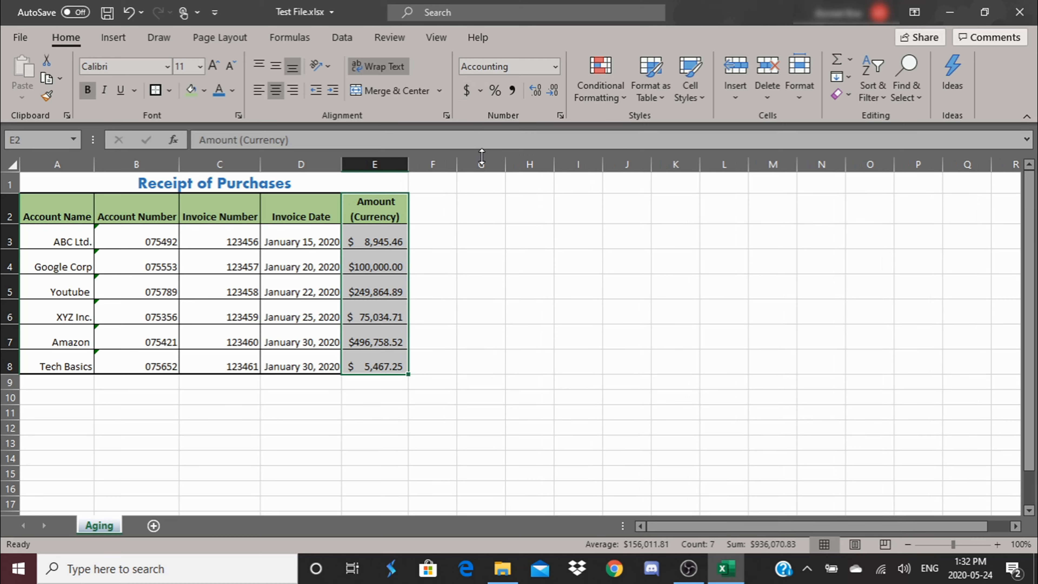
left_click(522, 243)
Step: Increase the amounts in E3:E8 to four decimal places and reduce them back to two
left_click_drag(375, 242, 375, 362)
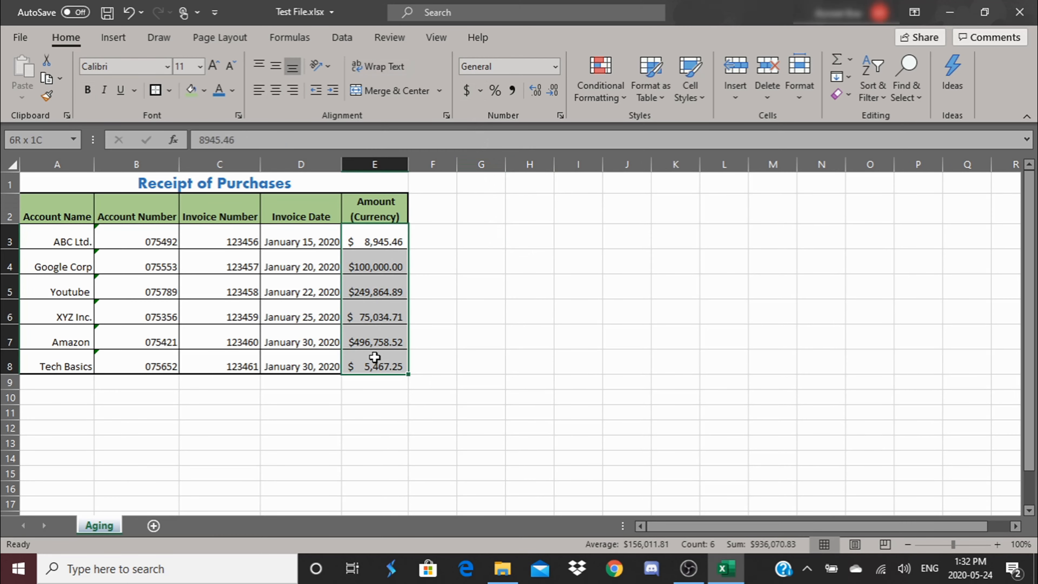
double_click(536, 90)
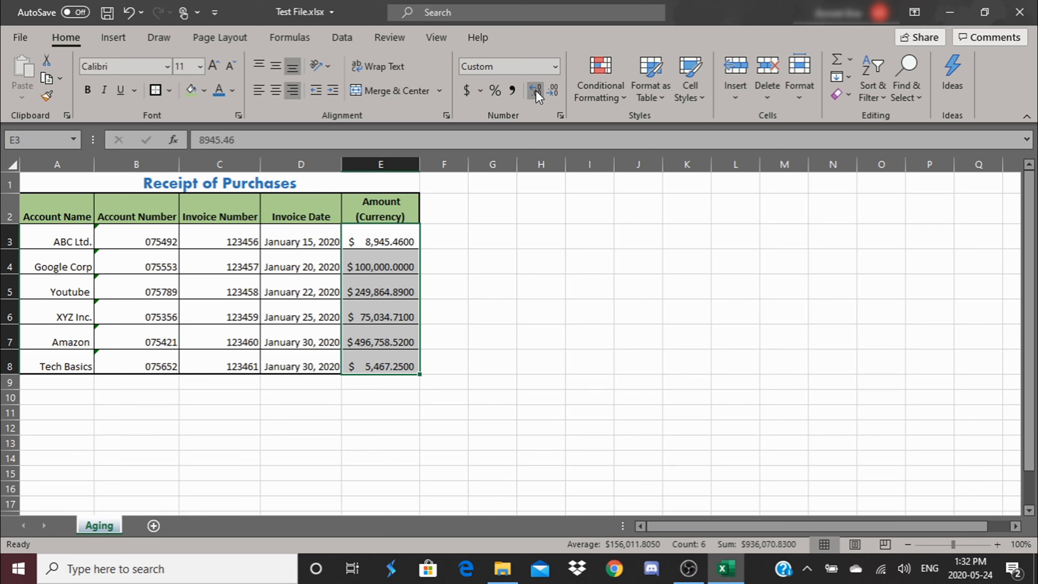
left_click(559, 94)
left_click(559, 94)
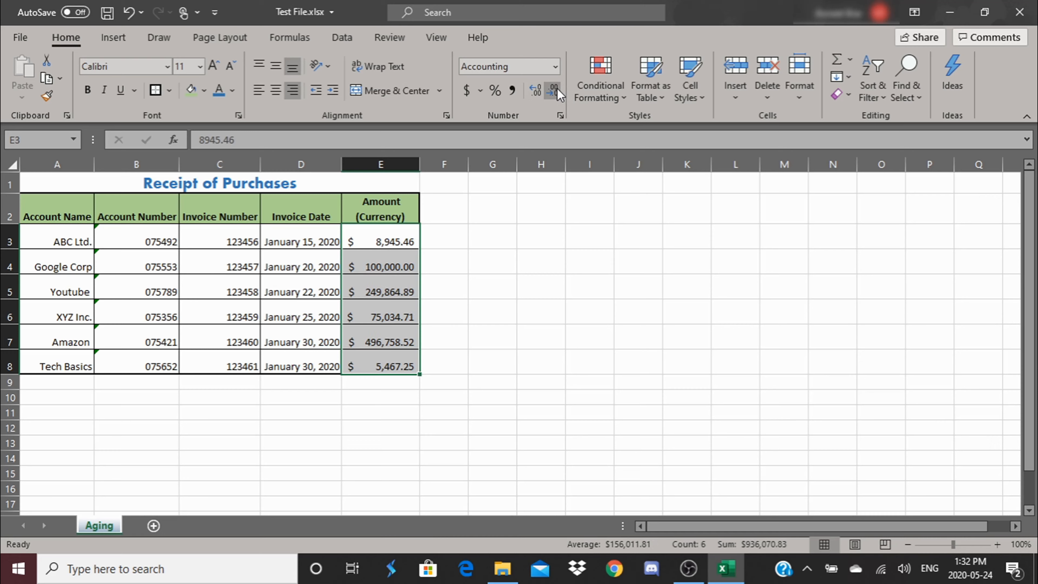
Step: Reduce the amounts in E3:E8 to whole dollars and restore their two decimal places
left_click(549, 91)
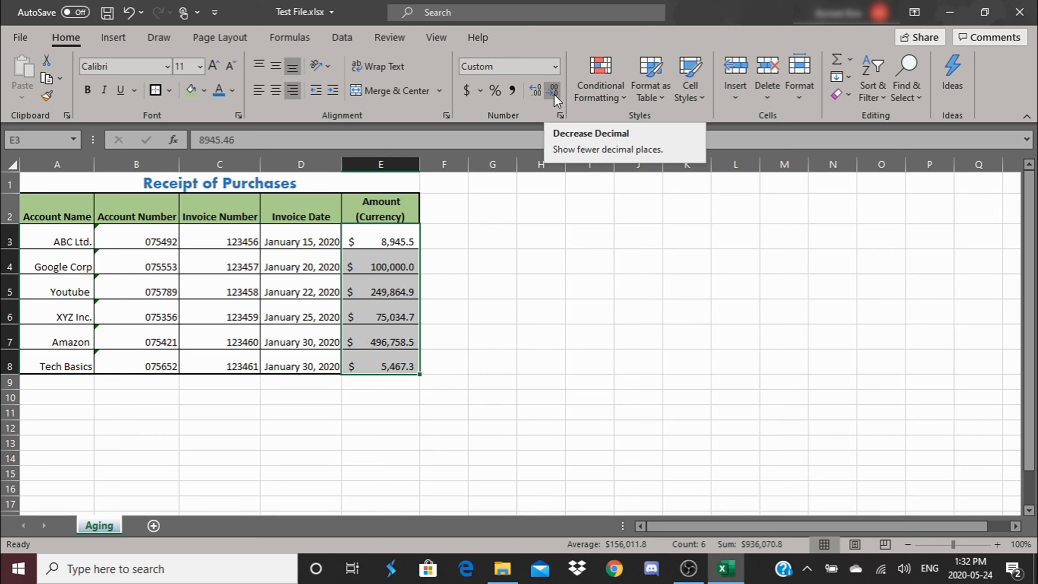
left_click(554, 94)
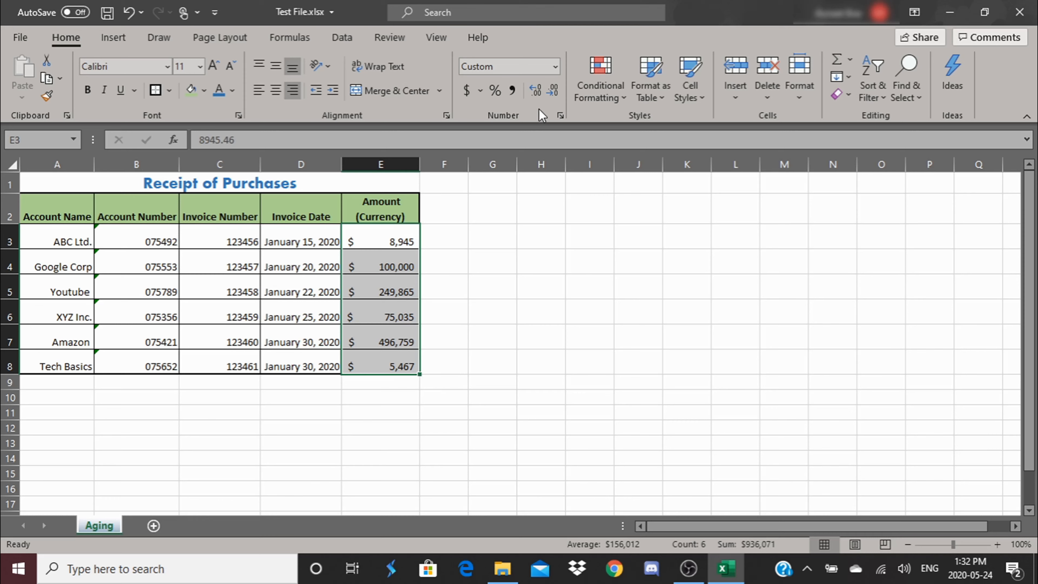
double_click(536, 88)
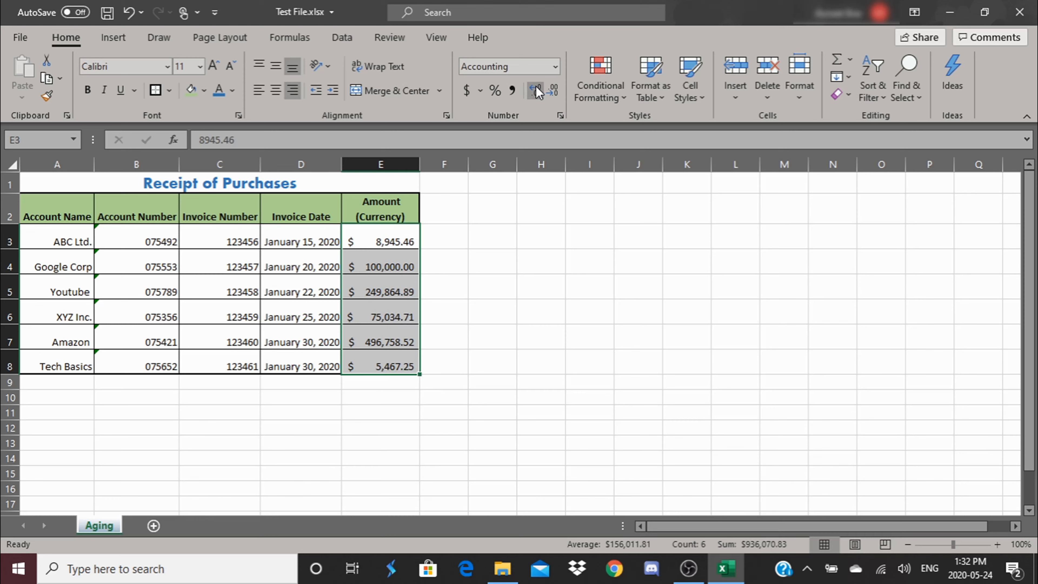